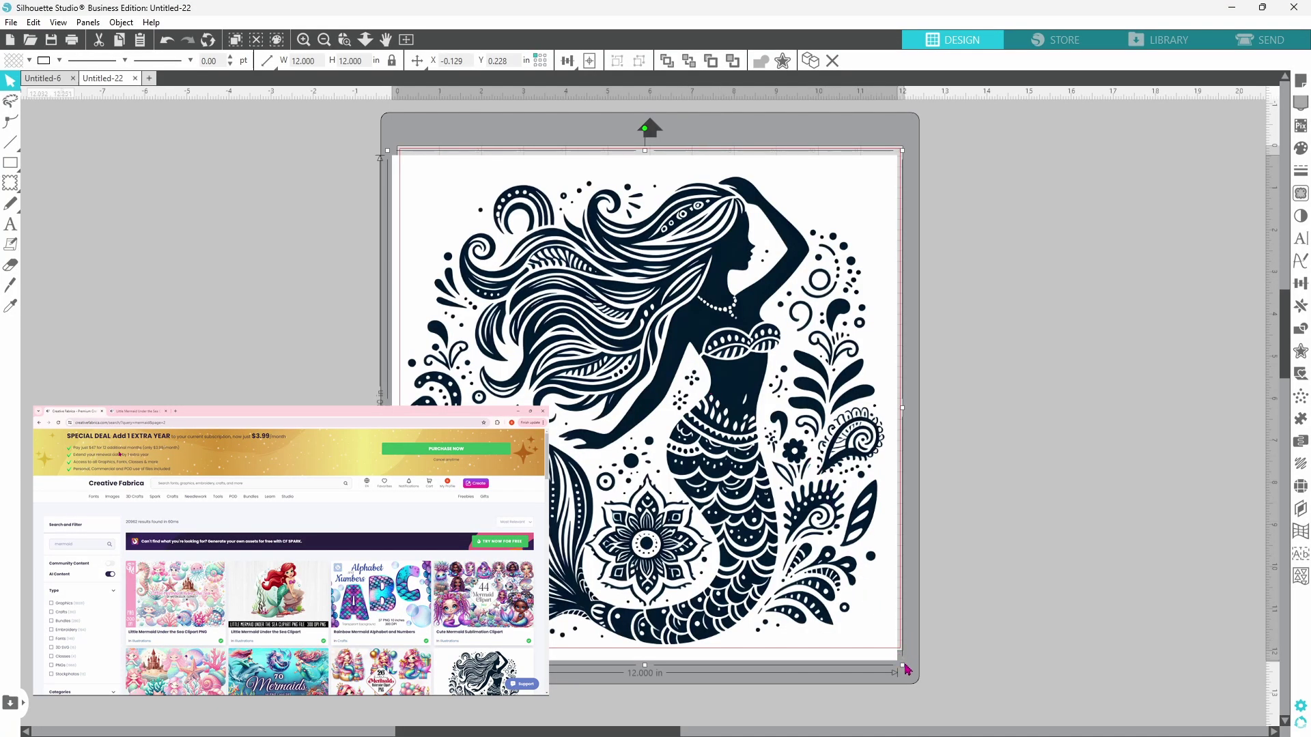
Scale the mermaid image down proportionally to about 10.5 in square and center it on the mat
{"action": "left_click_drag", "start_coordinate": [906, 671], "coordinate": [845, 605]}
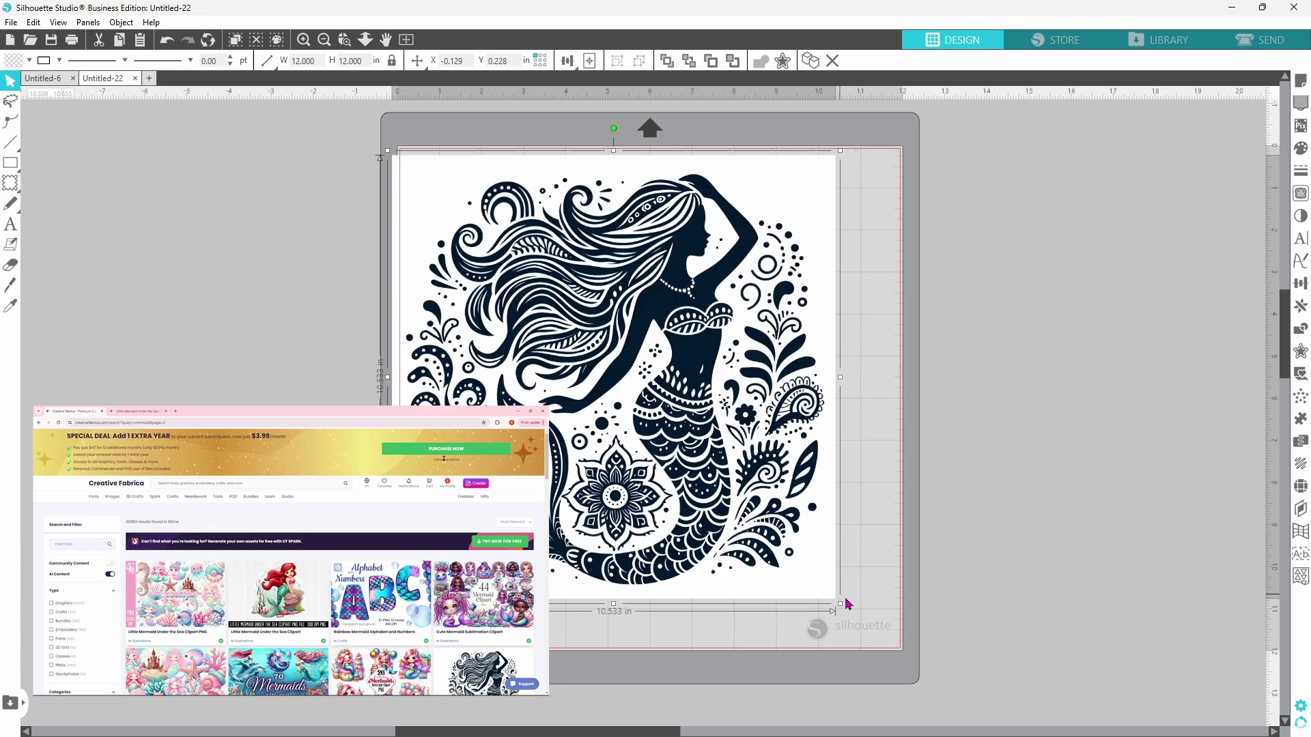
{"action": "left_click_drag", "start_coordinate": [769, 544], "coordinate": [783, 533]}
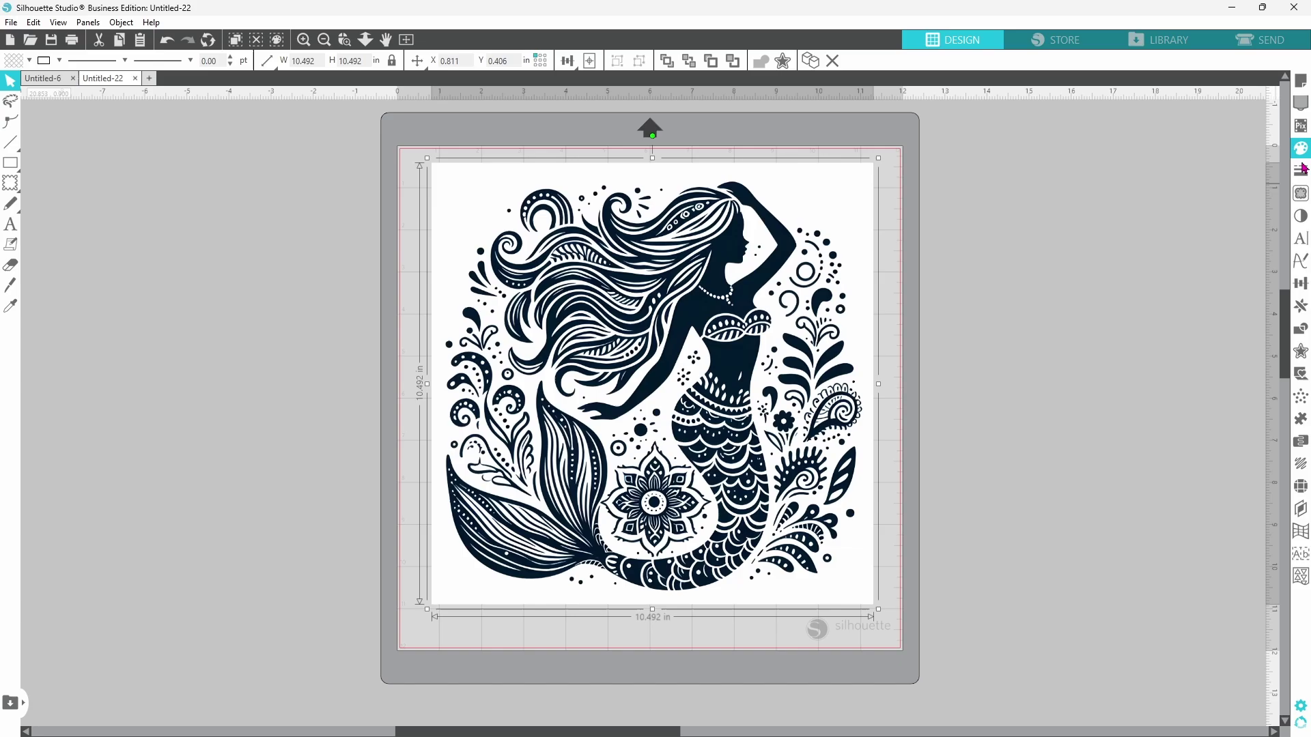
Apply the Grey Shade image effect to the mermaid image with an amount of 100
{"action": "left_click", "coordinate": [1301, 216]}
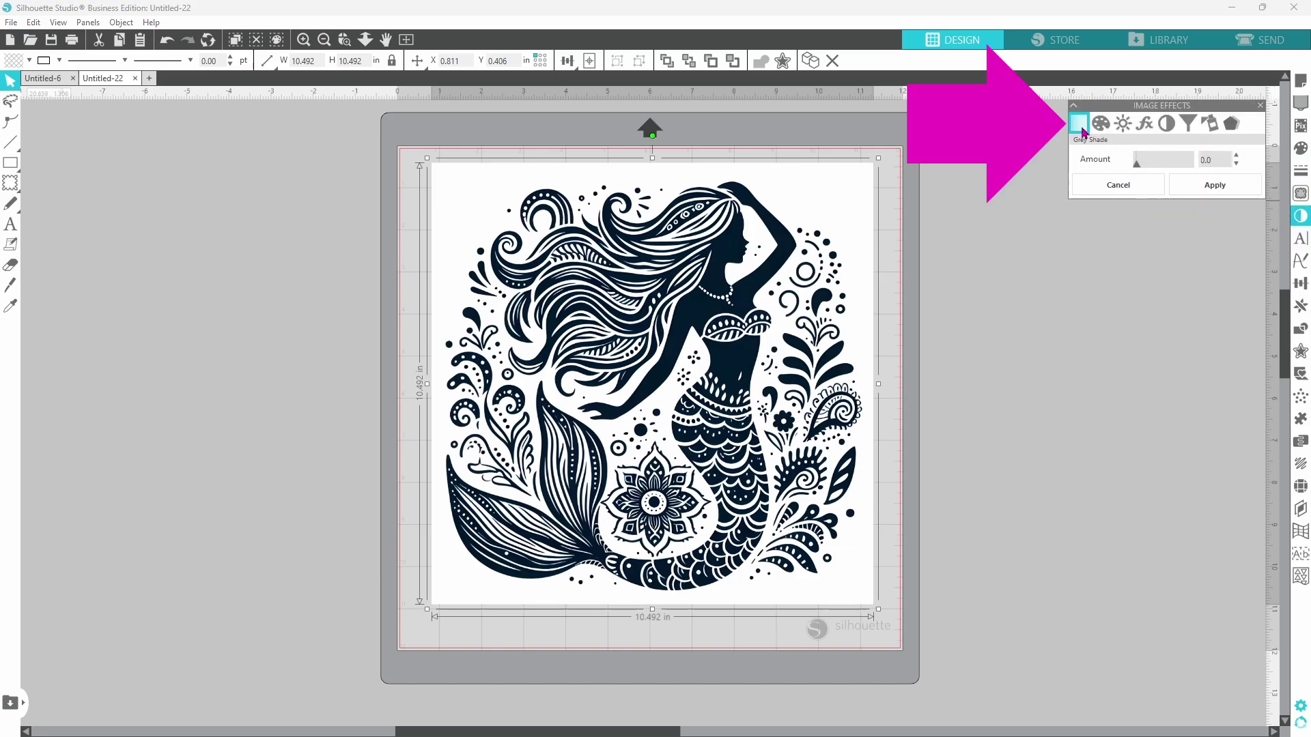
{"action": "left_click_drag", "start_coordinate": [1136, 162], "coordinate": [1197, 176]}
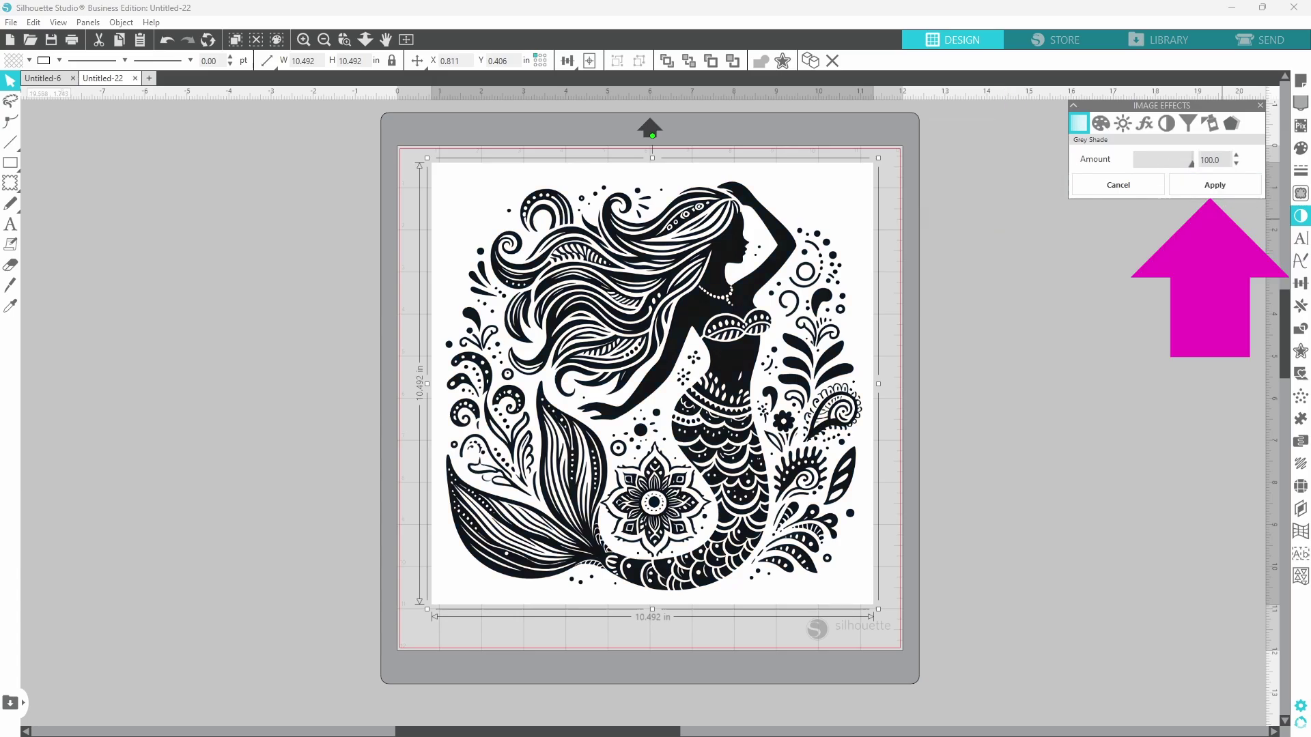
{"action": "left_click", "coordinate": [1214, 185]}
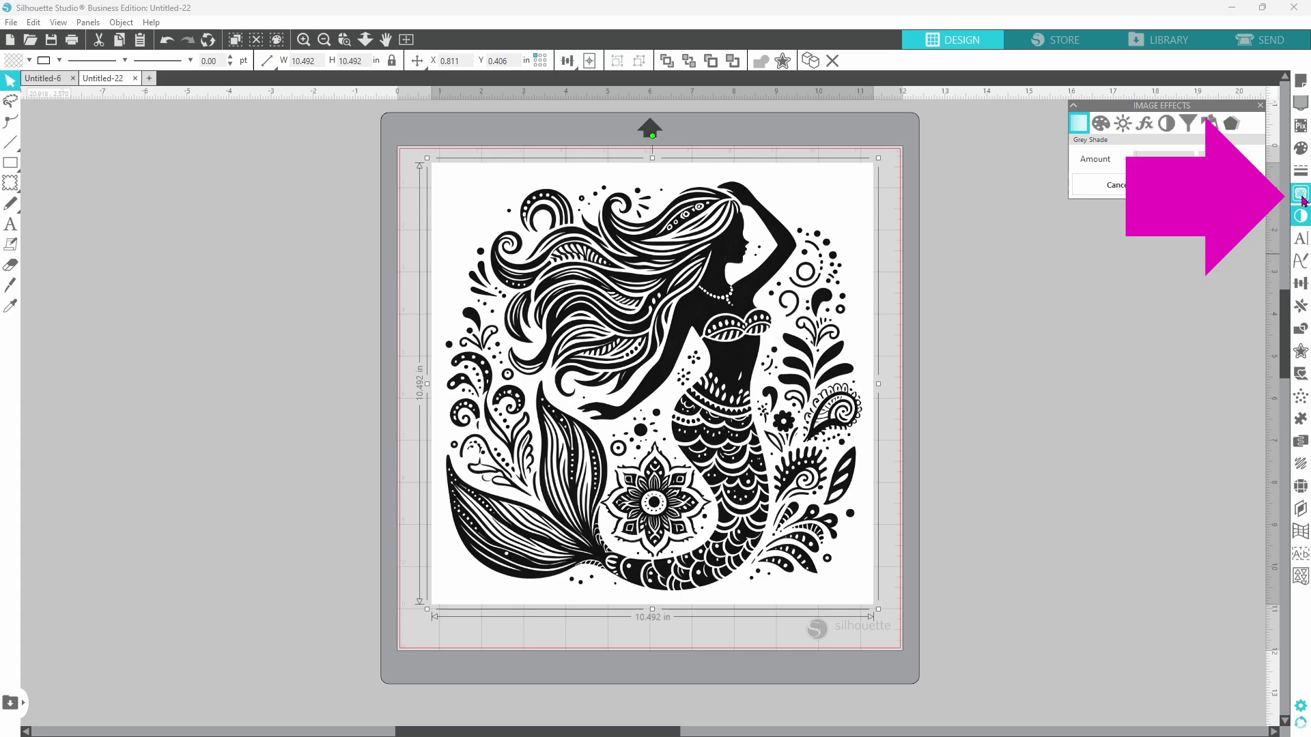
Trace the whole mermaid image with the standard Trace style, using a trace area that encloses the entire picture
{"action": "left_click", "coordinate": [1301, 195]}
{"action": "left_click", "coordinate": [1129, 161]}
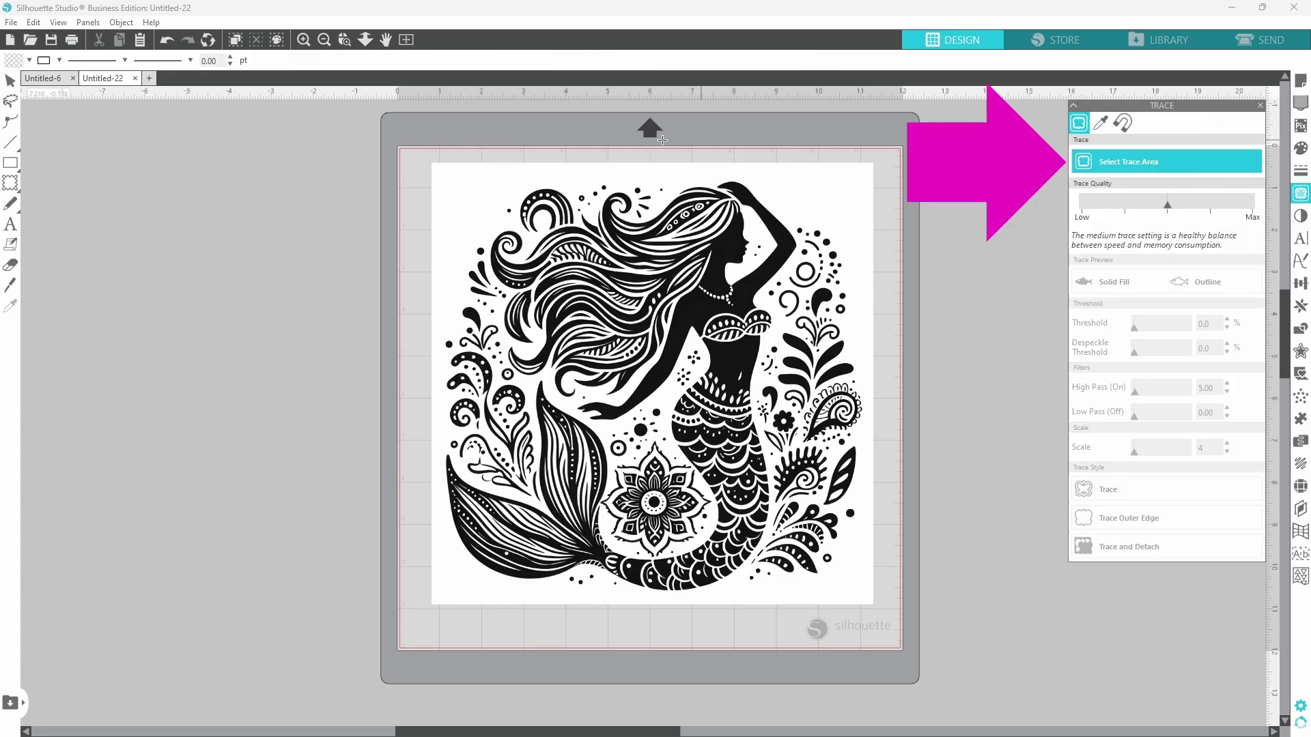
{"action": "mouse_move", "coordinate": [421, 160]}
{"action": "left_mouse_down"}
{"action": "mouse_move", "coordinate": [765, 504]}
{"action": "mouse_move", "coordinate": [844, 606]}
{"action": "mouse_move", "coordinate": [885, 618]}
{"action": "left_mouse_up"}
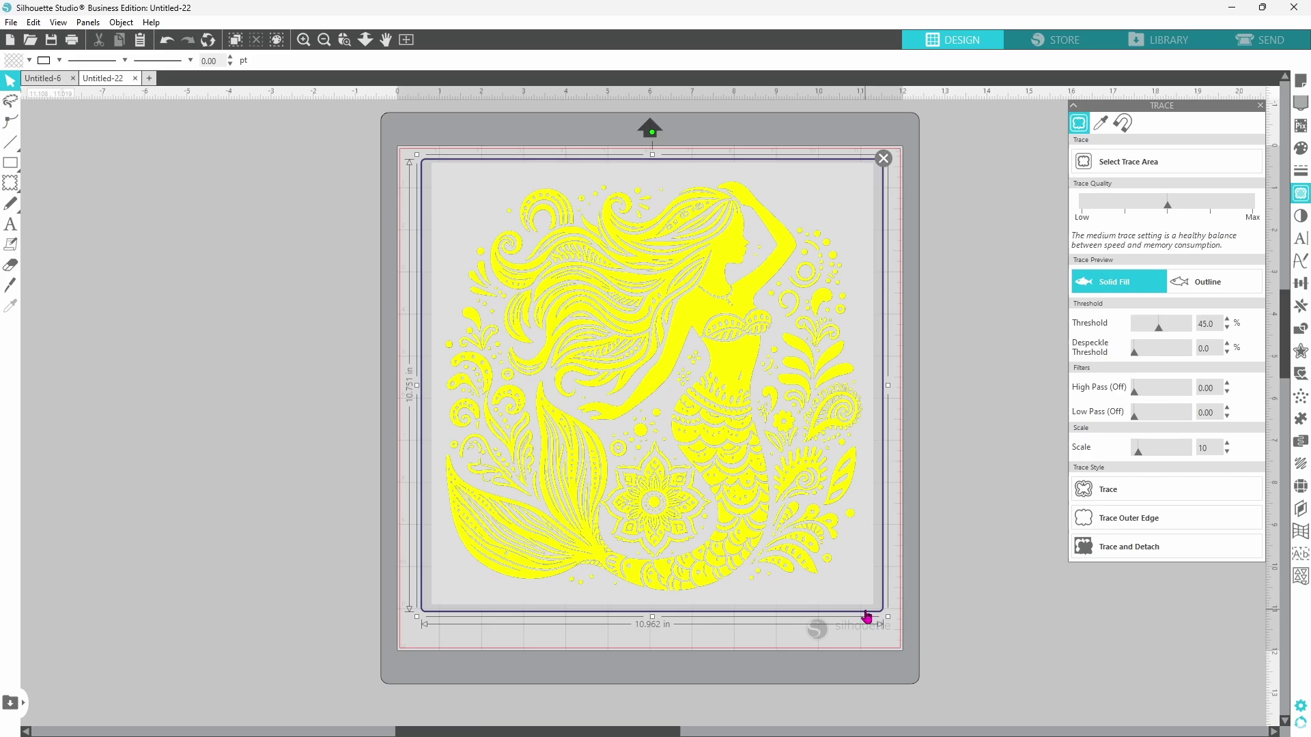
{"action": "left_click", "coordinate": [1106, 497]}
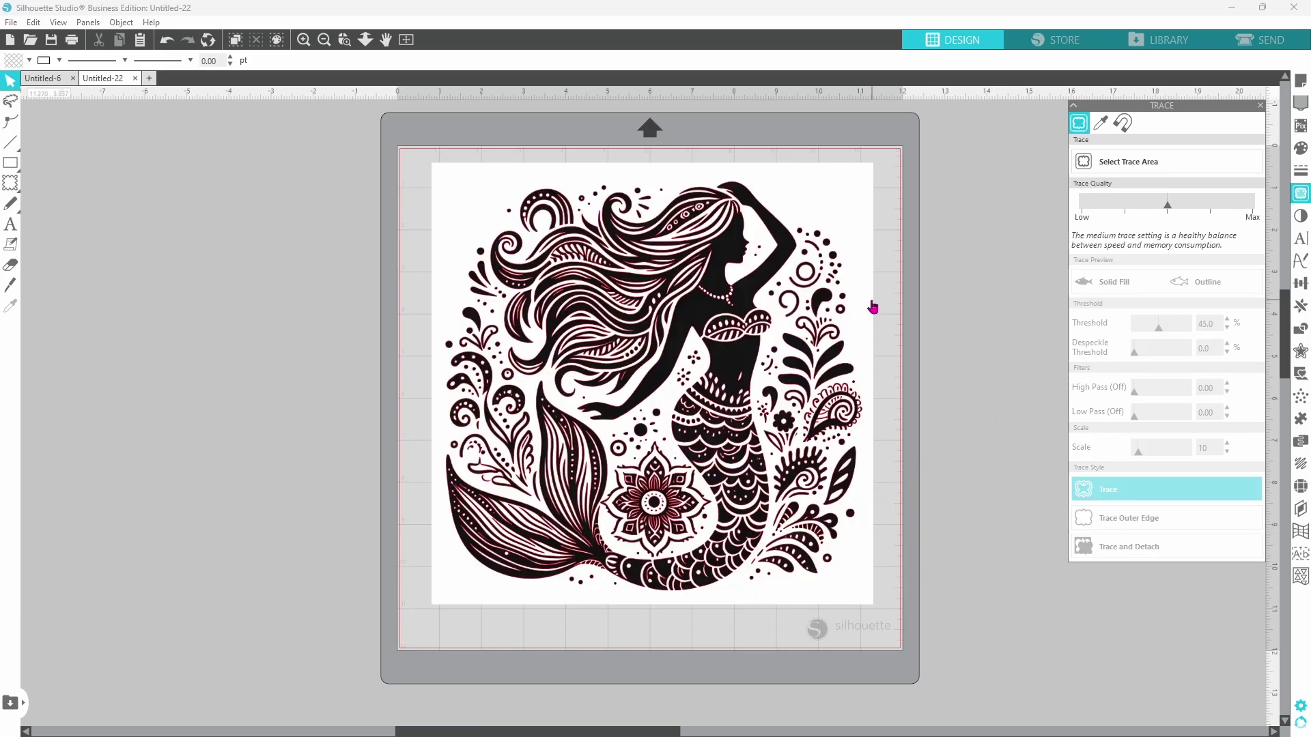
Move the original image off the mat to its left and release the compound path of the traced mermaid
{"action": "mouse_move", "coordinate": [872, 307]}
{"action": "left_mouse_down"}
{"action": "mouse_move", "coordinate": [394, 336]}
{"action": "mouse_move", "coordinate": [353, 335]}
{"action": "mouse_move", "coordinate": [351, 312]}
{"action": "left_mouse_up"}
{"action": "left_click", "coordinate": [392, 313]}
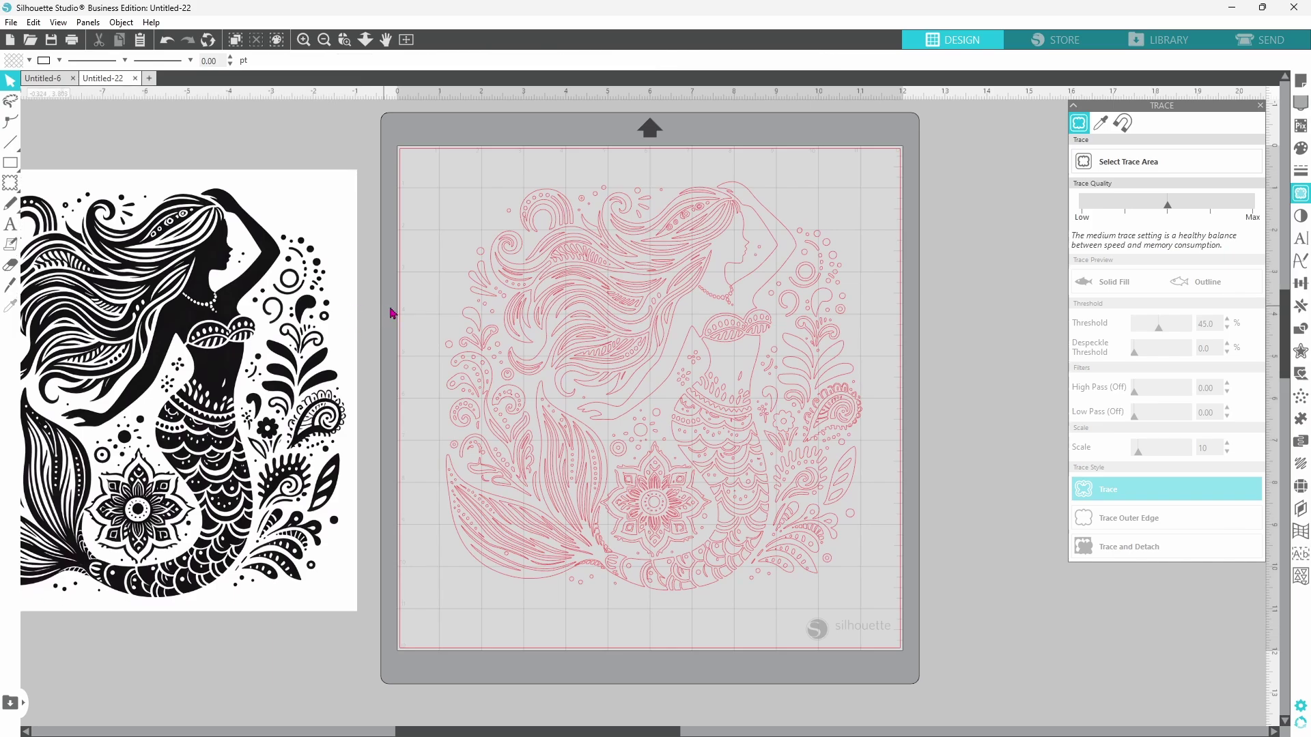
{"action": "right_click", "coordinate": [557, 394]}
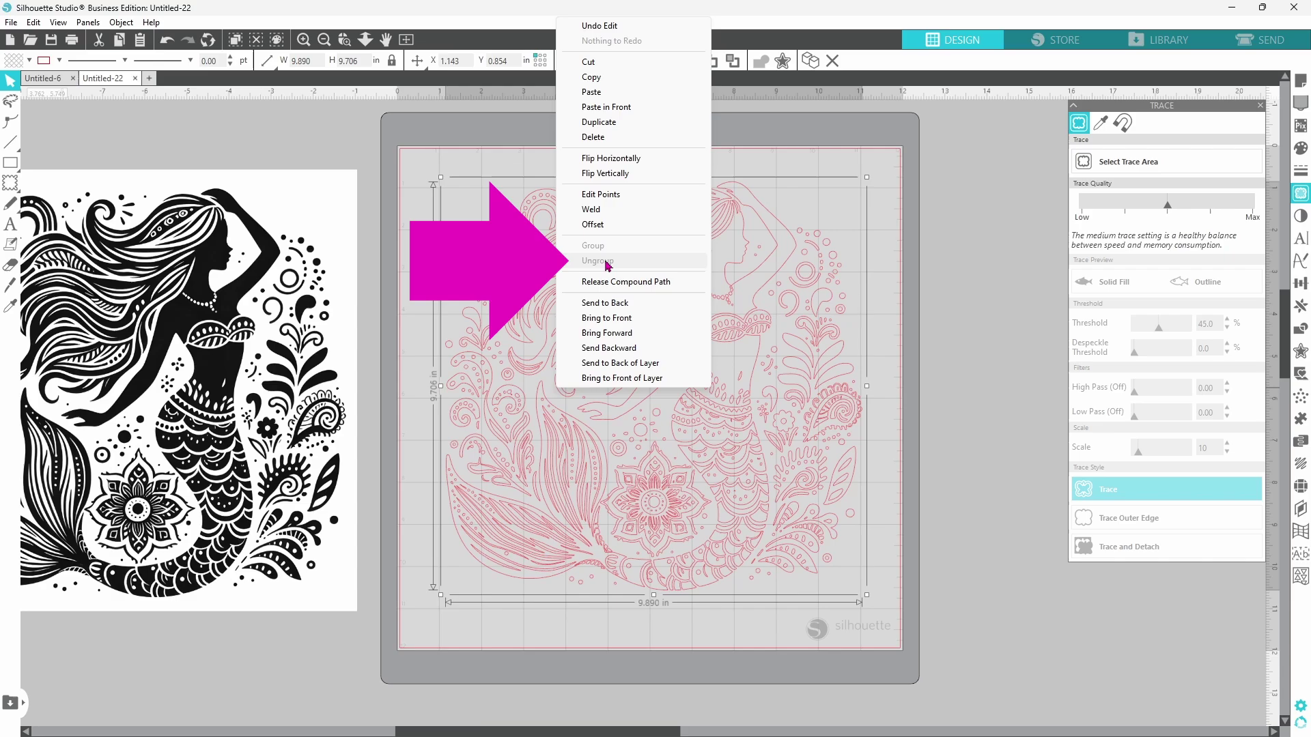
{"action": "left_click", "coordinate": [643, 288]}
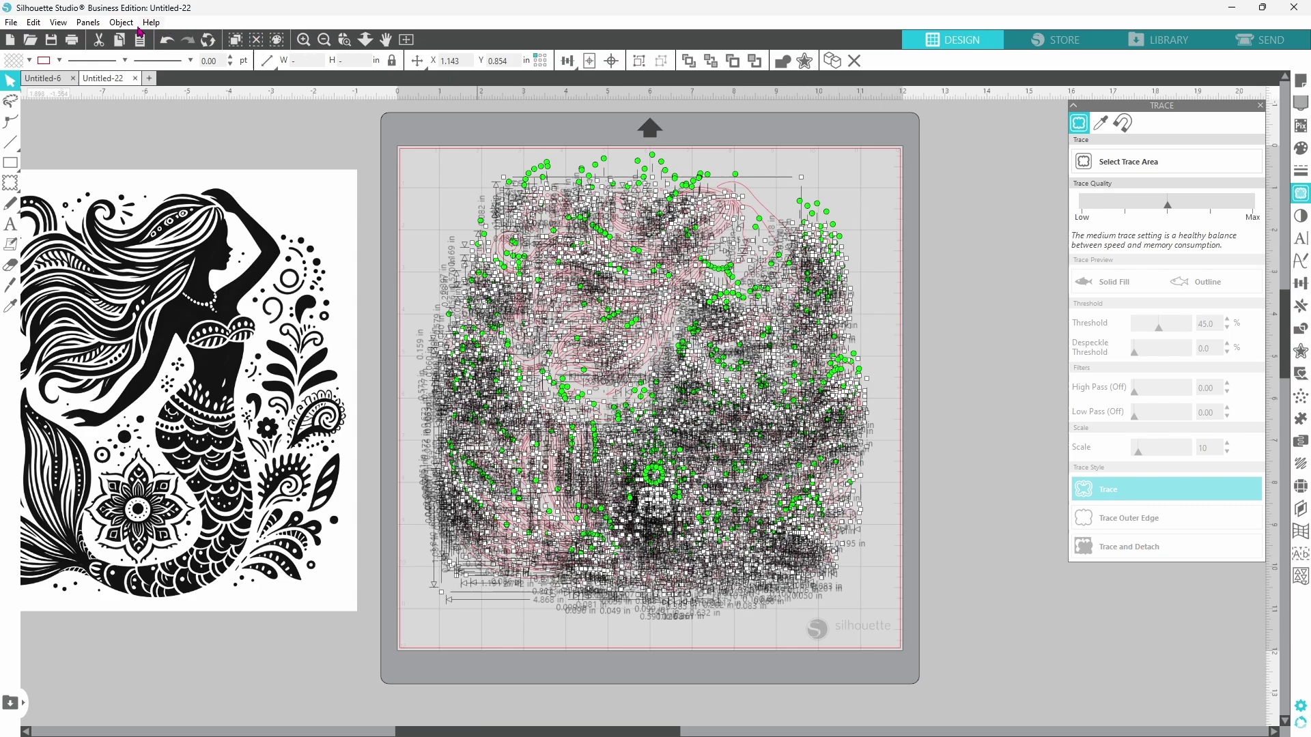
Fill all the released trace shapes with white
{"action": "left_click", "coordinate": [29, 61]}
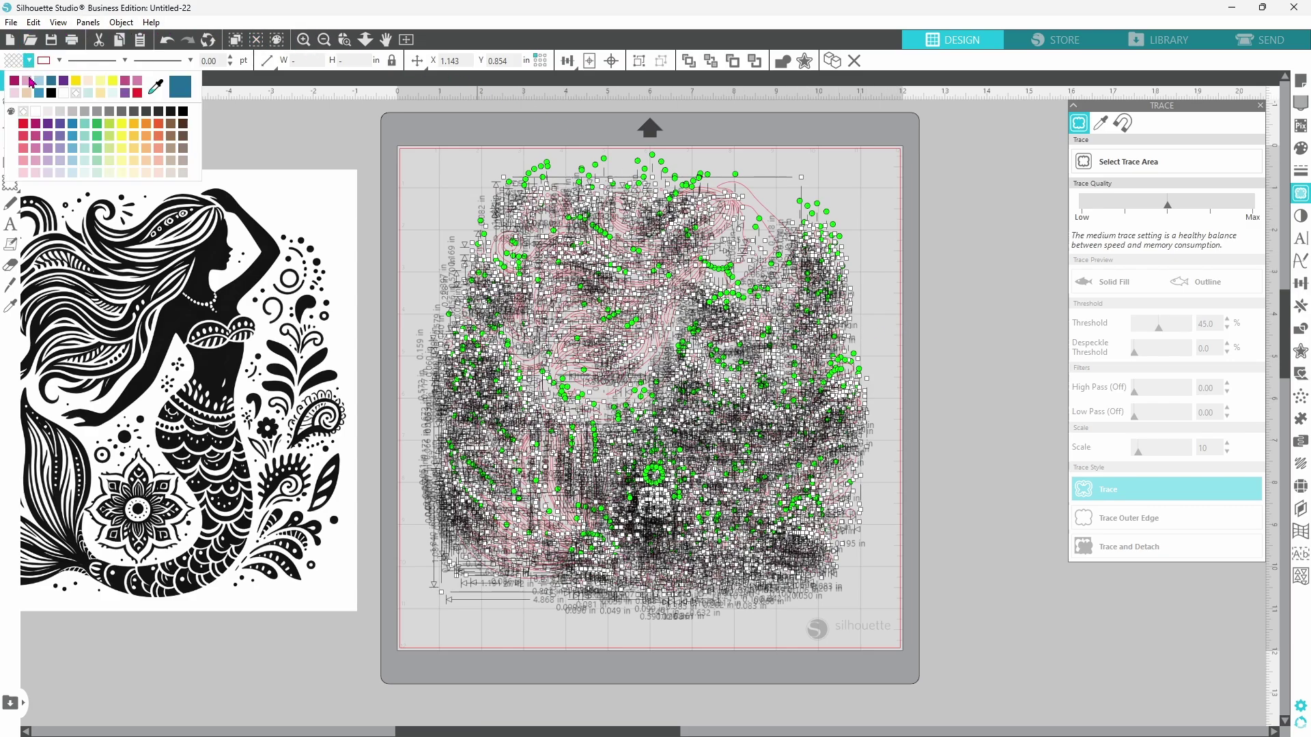
{"action": "left_click", "coordinate": [63, 99]}
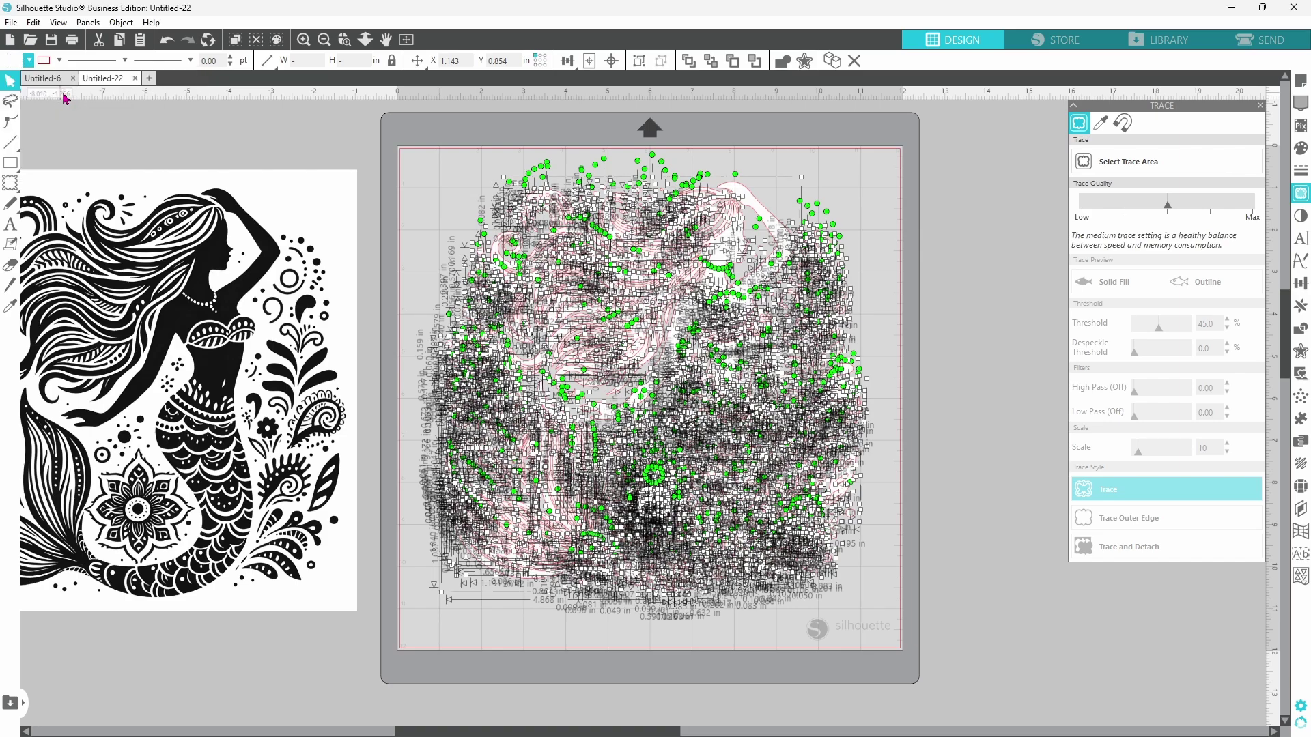
{"action": "left_click", "coordinate": [868, 283]}
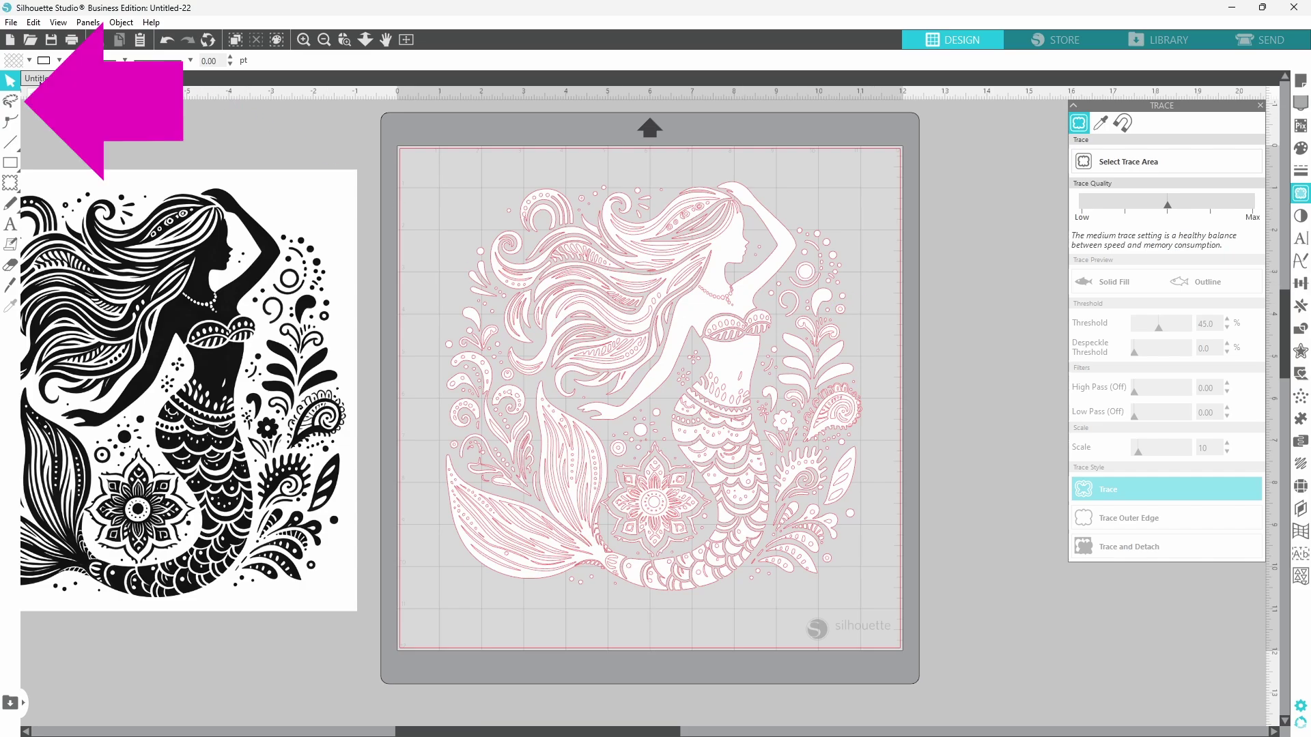
Lasso-select the mermaid's hair shapes and fill them with yellow
{"action": "left_click", "coordinate": [11, 102]}
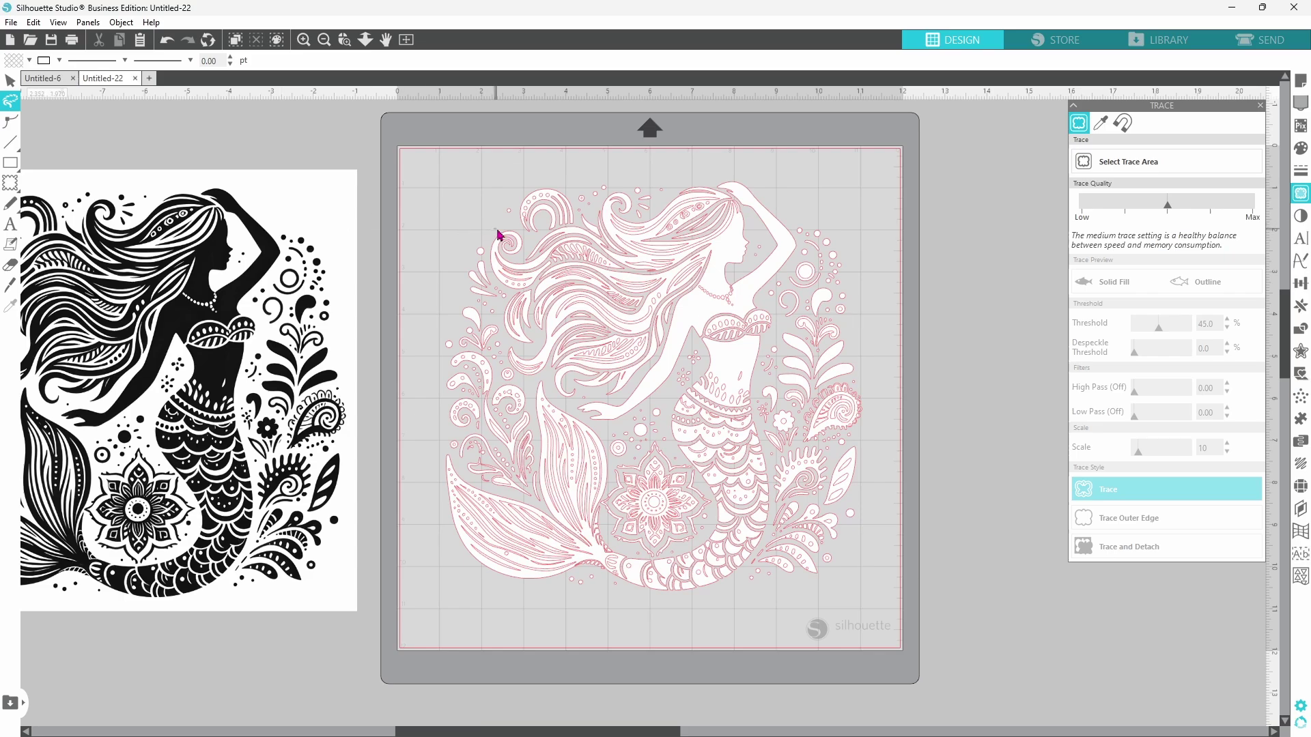
{"action": "mouse_move", "coordinate": [508, 227]}
{"action": "left_mouse_down"}
{"action": "mouse_move", "coordinate": [557, 196]}
{"action": "mouse_move", "coordinate": [583, 211]}
{"action": "mouse_move", "coordinate": [623, 197]}
{"action": "mouse_move", "coordinate": [651, 212]}
{"action": "mouse_move", "coordinate": [709, 183]}
{"action": "mouse_move", "coordinate": [750, 183]}
{"action": "mouse_move", "coordinate": [784, 202]}
{"action": "mouse_move", "coordinate": [756, 252]}
{"action": "mouse_move", "coordinate": [754, 287]}
{"action": "mouse_move", "coordinate": [726, 318]}
{"action": "left_mouse_up"}
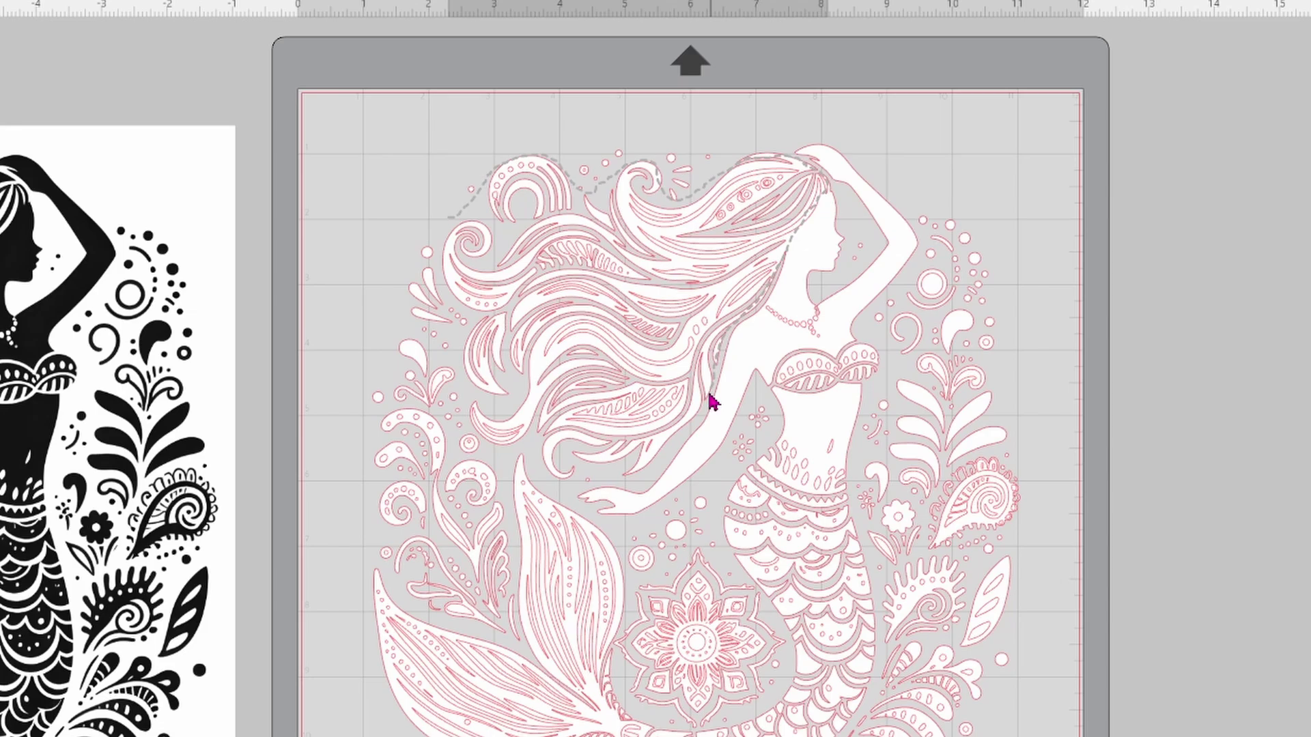
{"action": "mouse_move", "coordinate": [710, 402]}
{"action": "left_mouse_down"}
{"action": "mouse_move", "coordinate": [662, 468]}
{"action": "mouse_move", "coordinate": [622, 488]}
{"action": "mouse_move", "coordinate": [549, 506]}
{"action": "mouse_move", "coordinate": [521, 478]}
{"action": "mouse_move", "coordinate": [466, 484]}
{"action": "mouse_move", "coordinate": [429, 413]}
{"action": "mouse_move", "coordinate": [424, 368]}
{"action": "mouse_move", "coordinate": [437, 350]}
{"action": "mouse_move", "coordinate": [370, 284]}
{"action": "mouse_move", "coordinate": [376, 204]}
{"action": "left_mouse_up"}
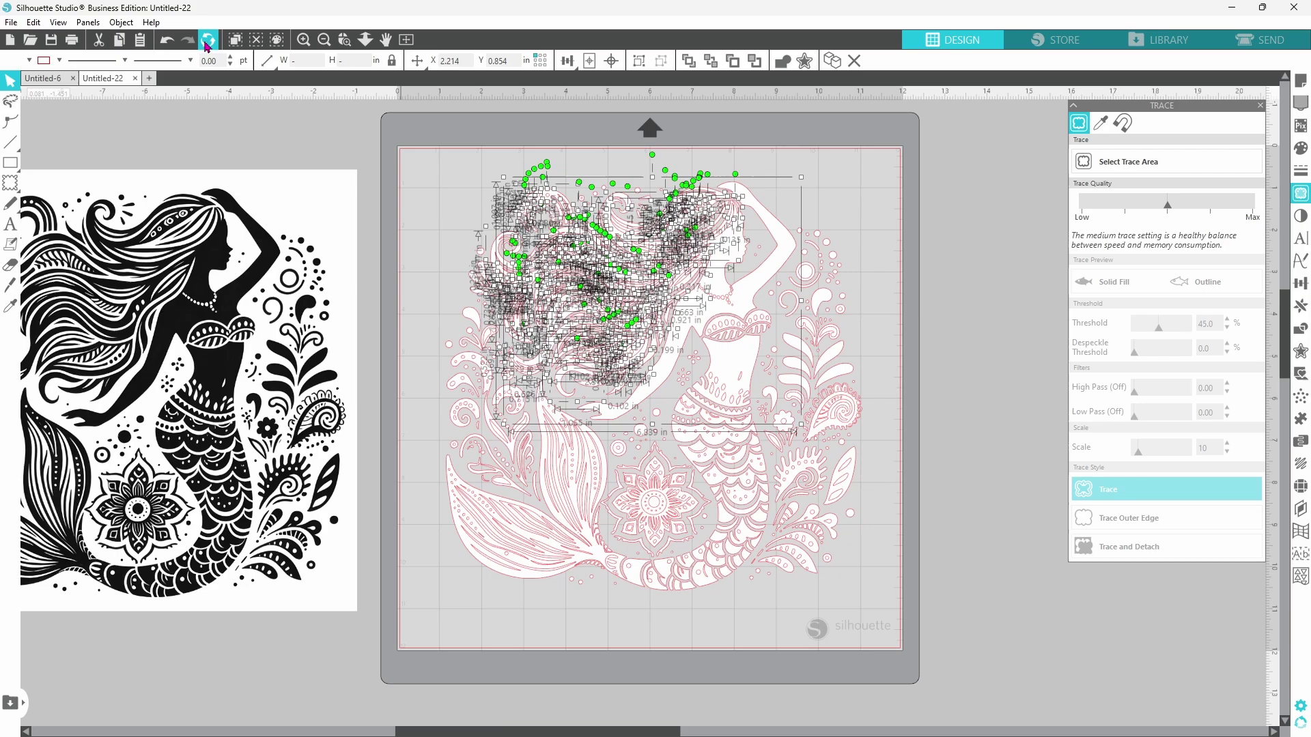
{"action": "left_click", "coordinate": [29, 60]}
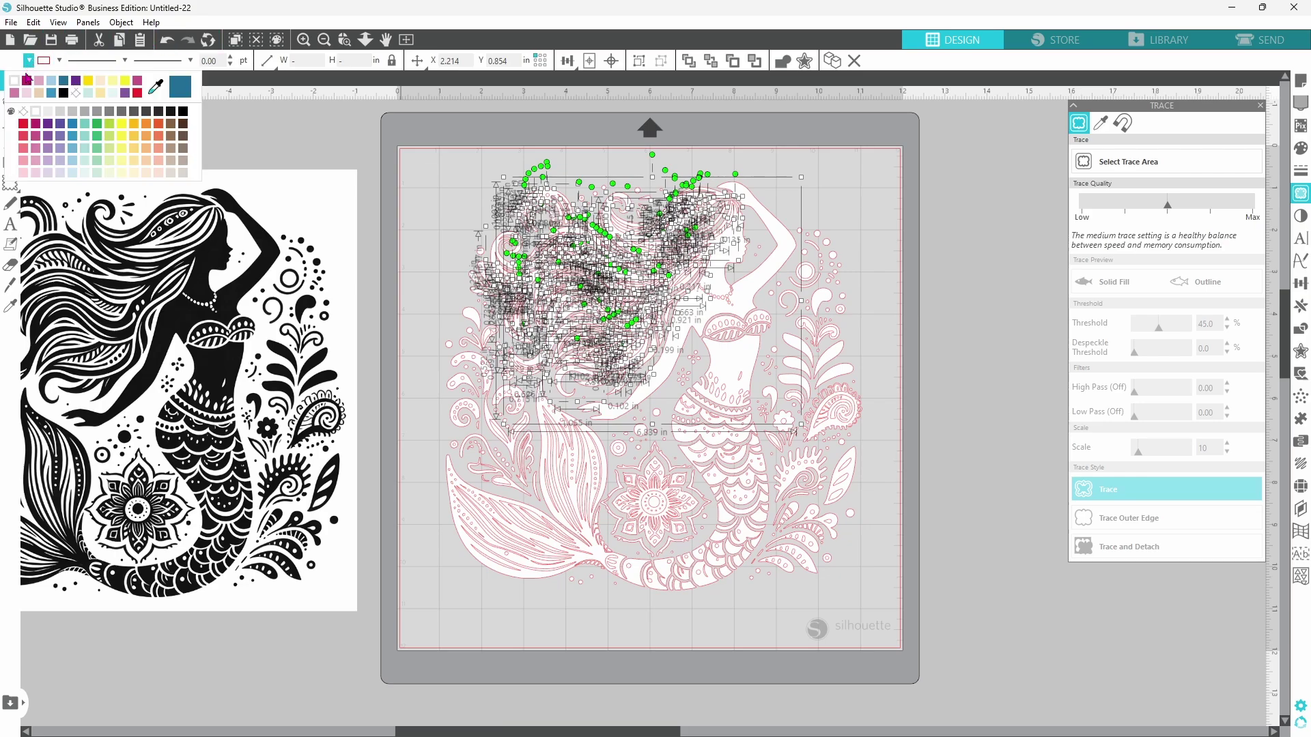
{"action": "left_click", "coordinate": [88, 82]}
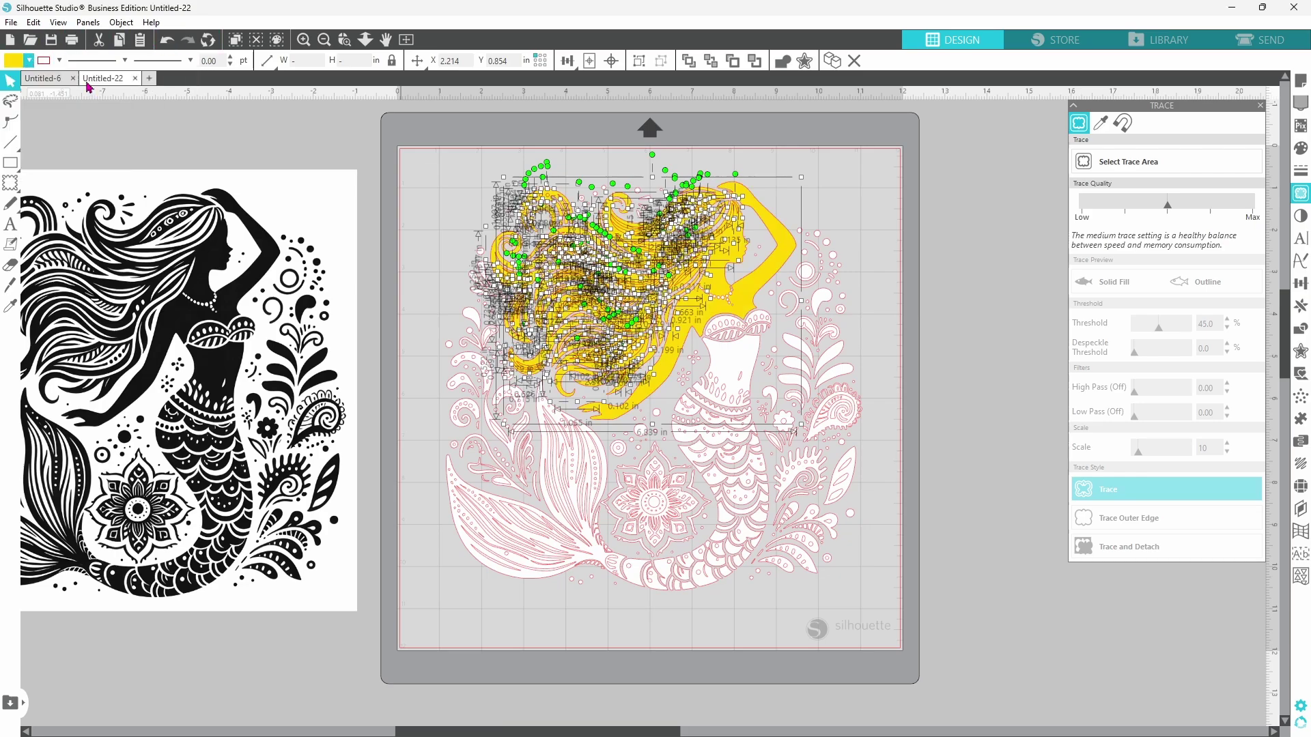
{"action": "left_click", "coordinate": [329, 156]}
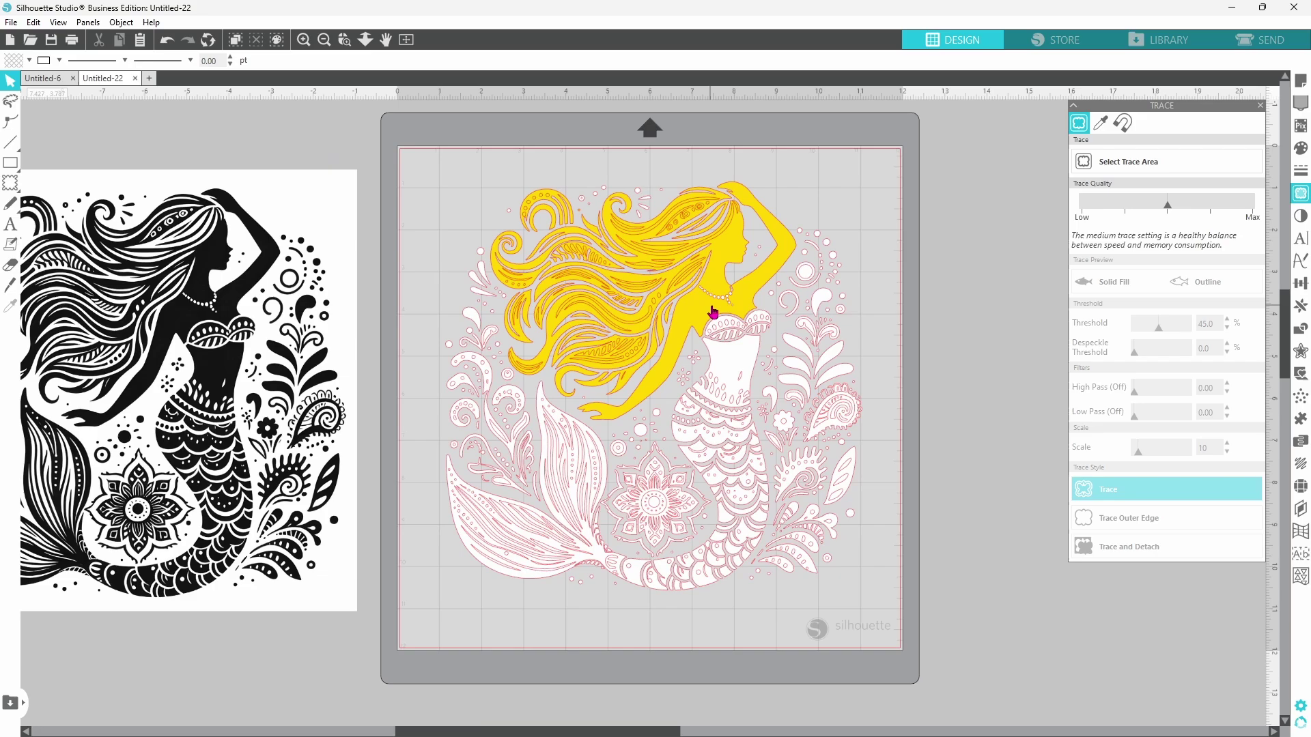
Fill the connected shape of the mermaid's face, arms and upper body with a light peach skin tone
{"action": "left_click", "coordinate": [738, 258]}
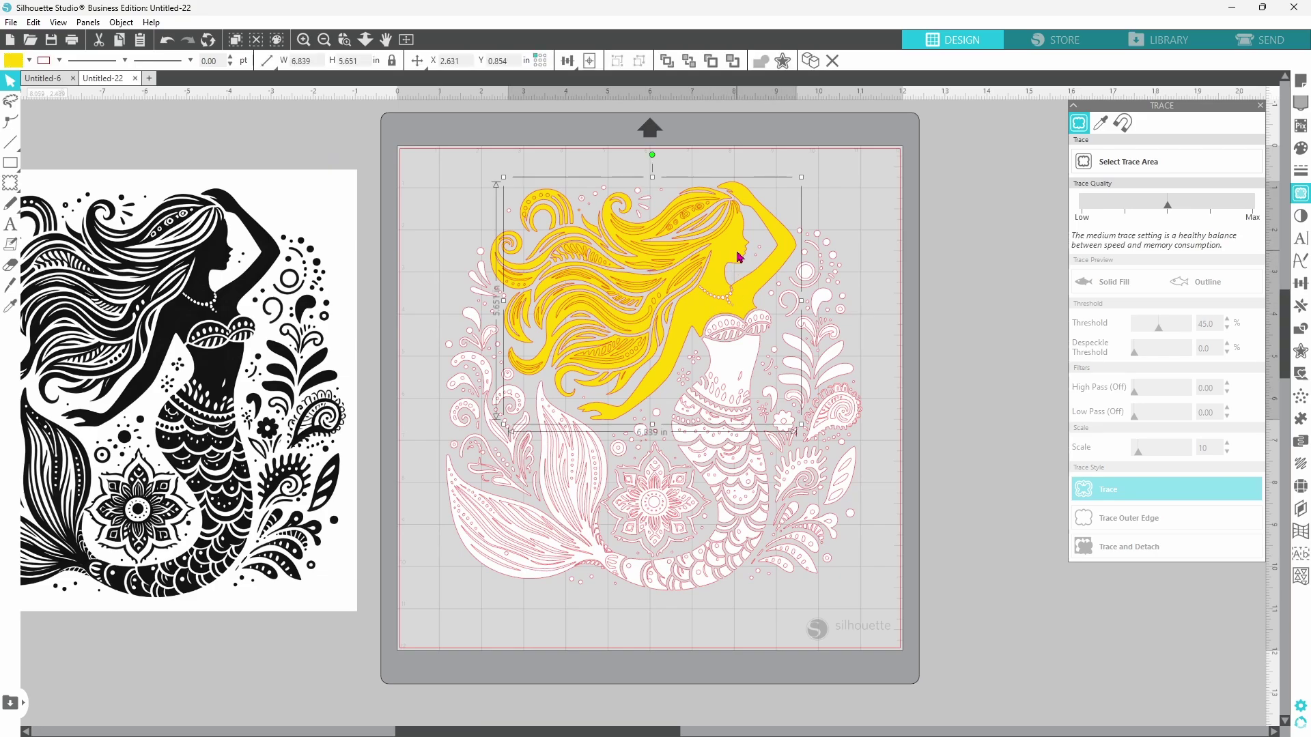
{"action": "left_click", "coordinate": [29, 62]}
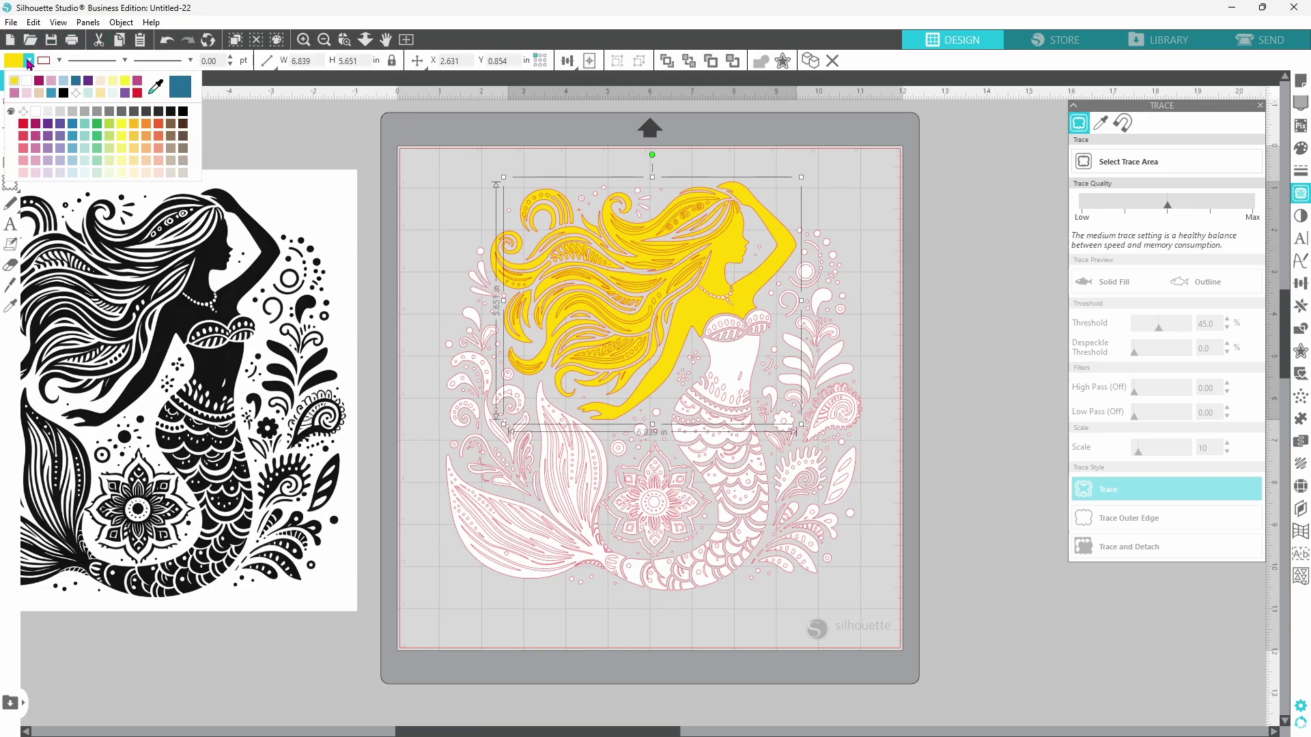
{"action": "left_click", "coordinate": [100, 86]}
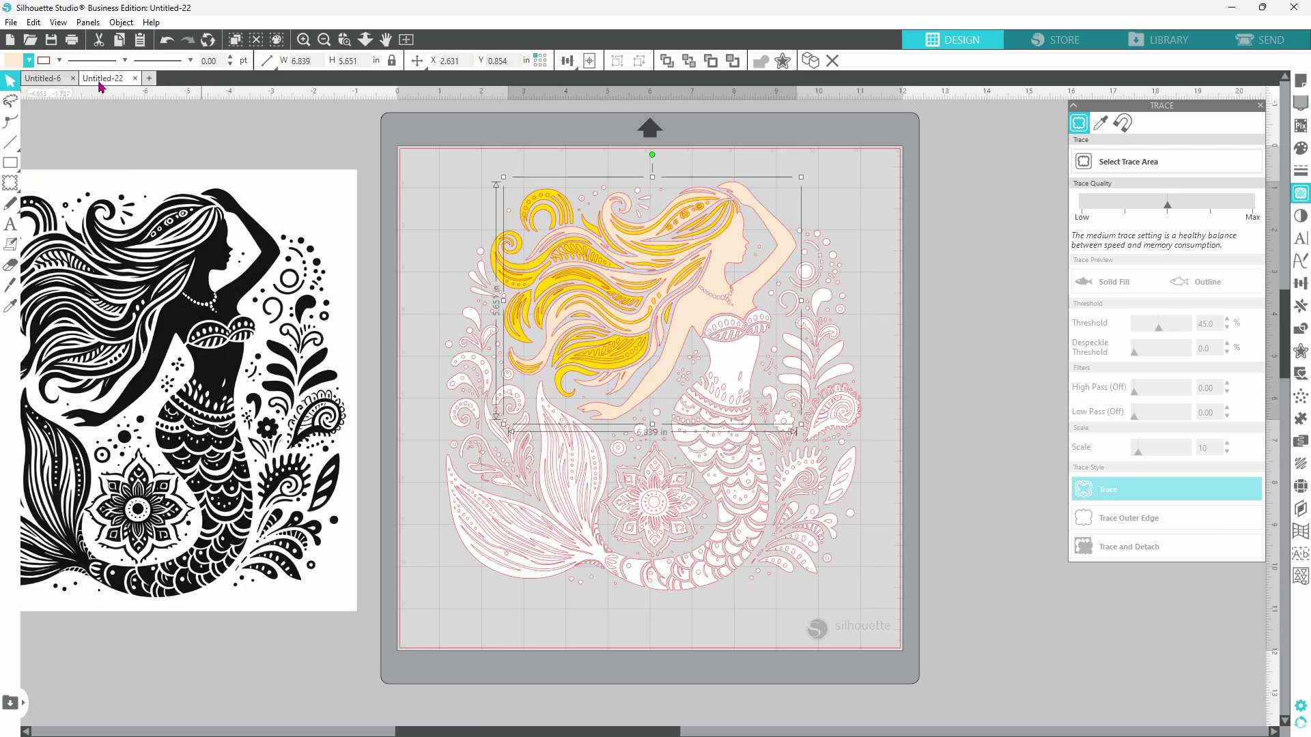
{"action": "left_click", "coordinate": [307, 157]}
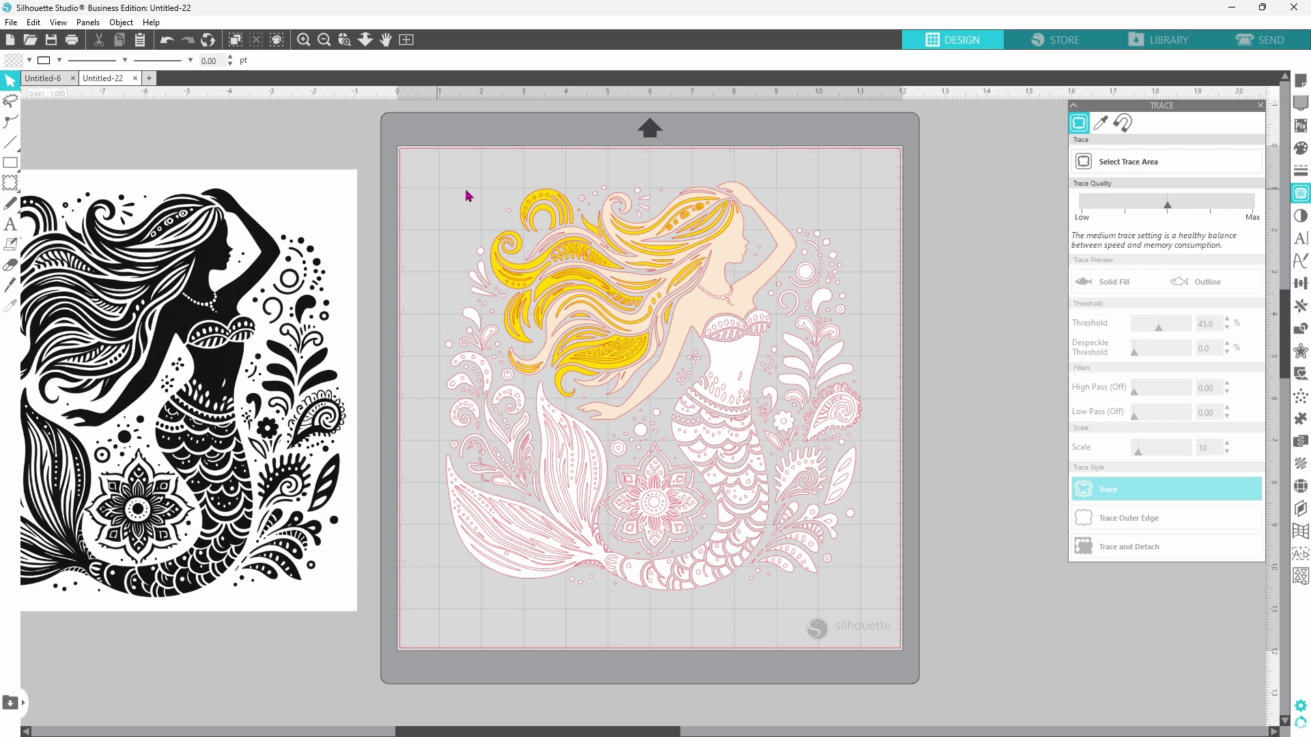
Fill the arched curl above the hair with the same light peach
{"action": "left_click", "coordinate": [561, 227]}
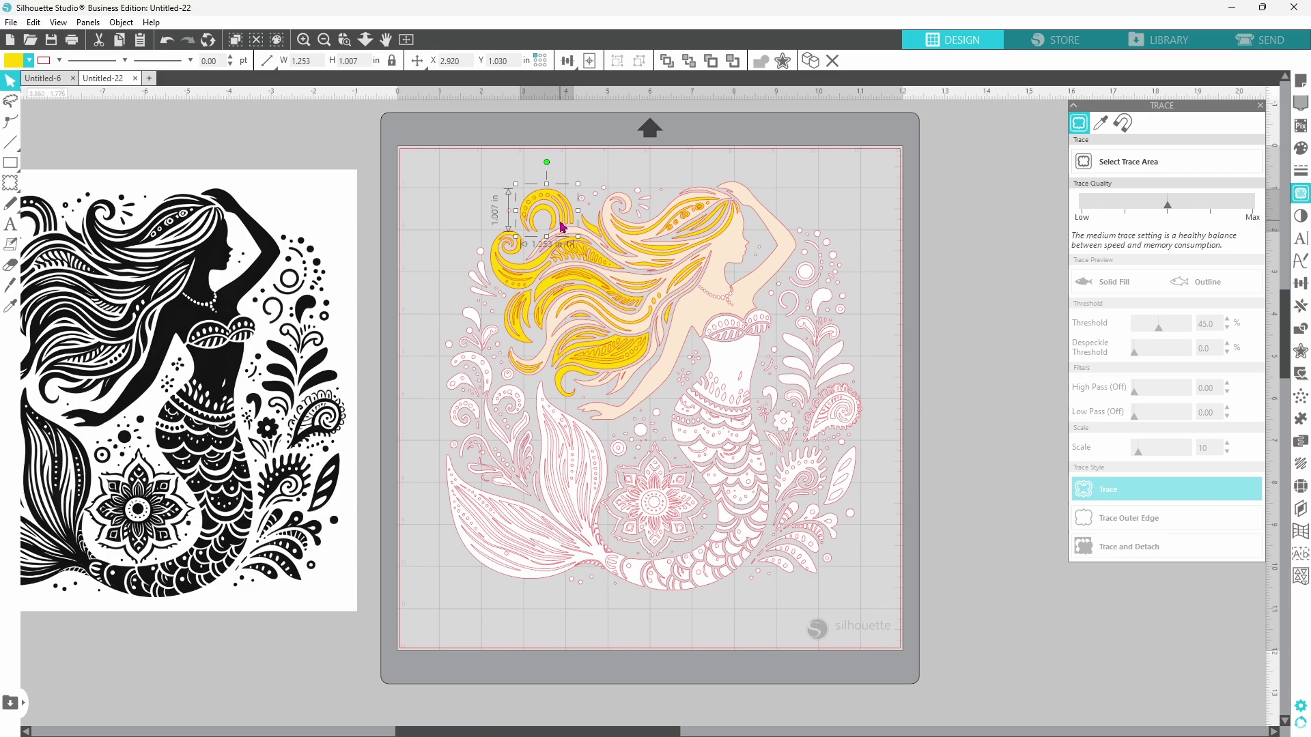
{"action": "left_click", "coordinate": [29, 61]}
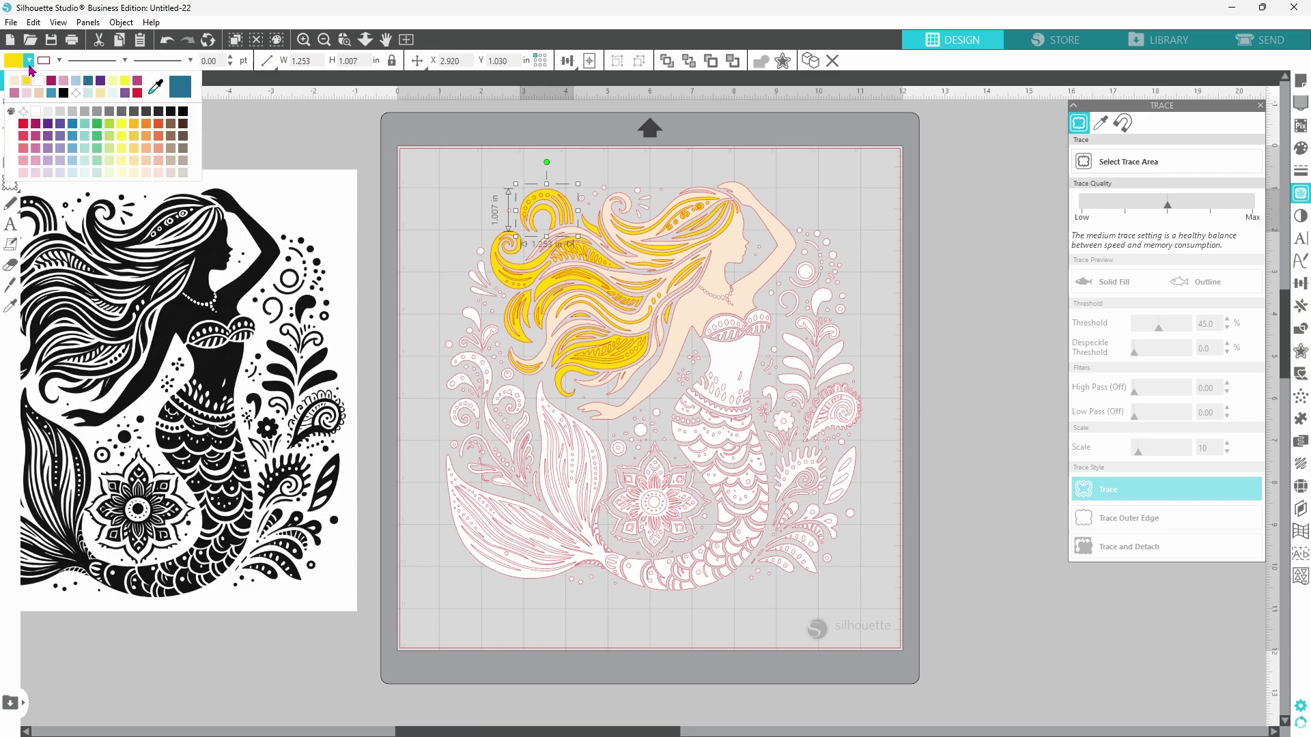
{"action": "left_click", "coordinate": [14, 83]}
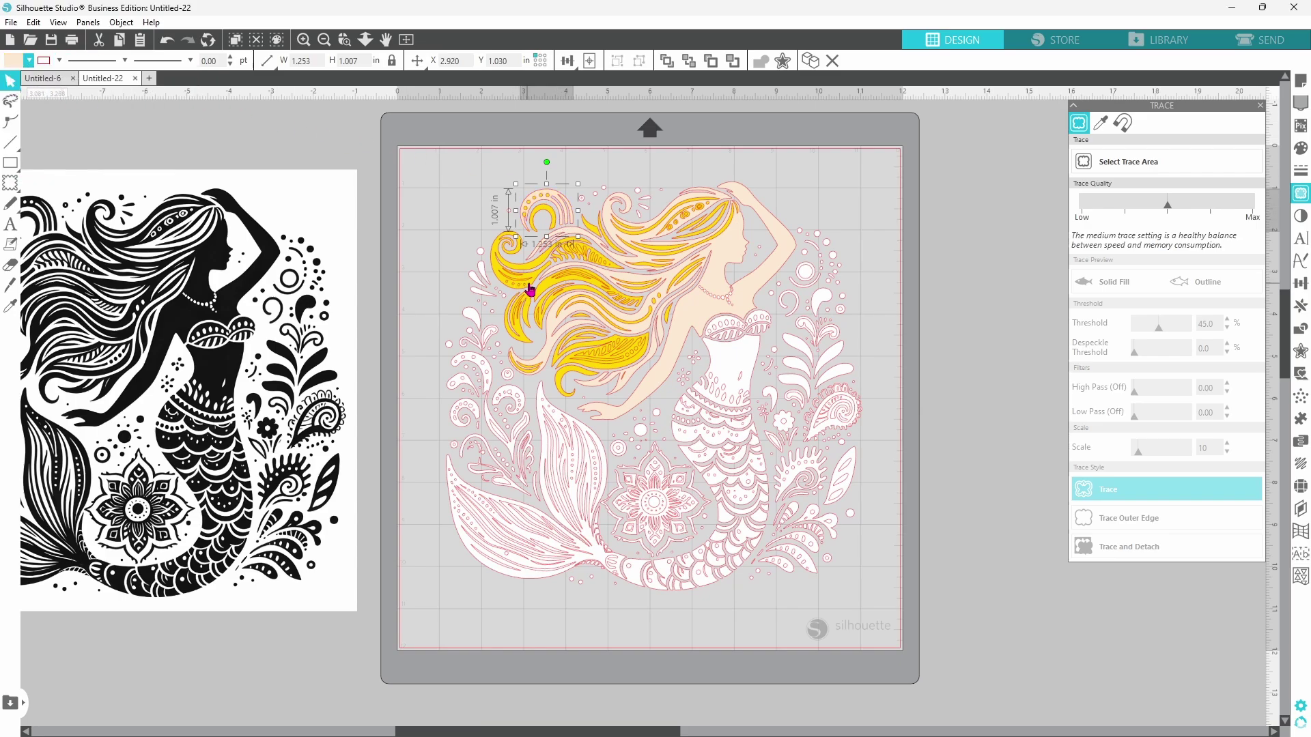
Select the small inner detail shapes inside the yellow hair locks on the mermaid's left side and fill them with light peach
{"action": "left_click", "coordinate": [346, 40]}
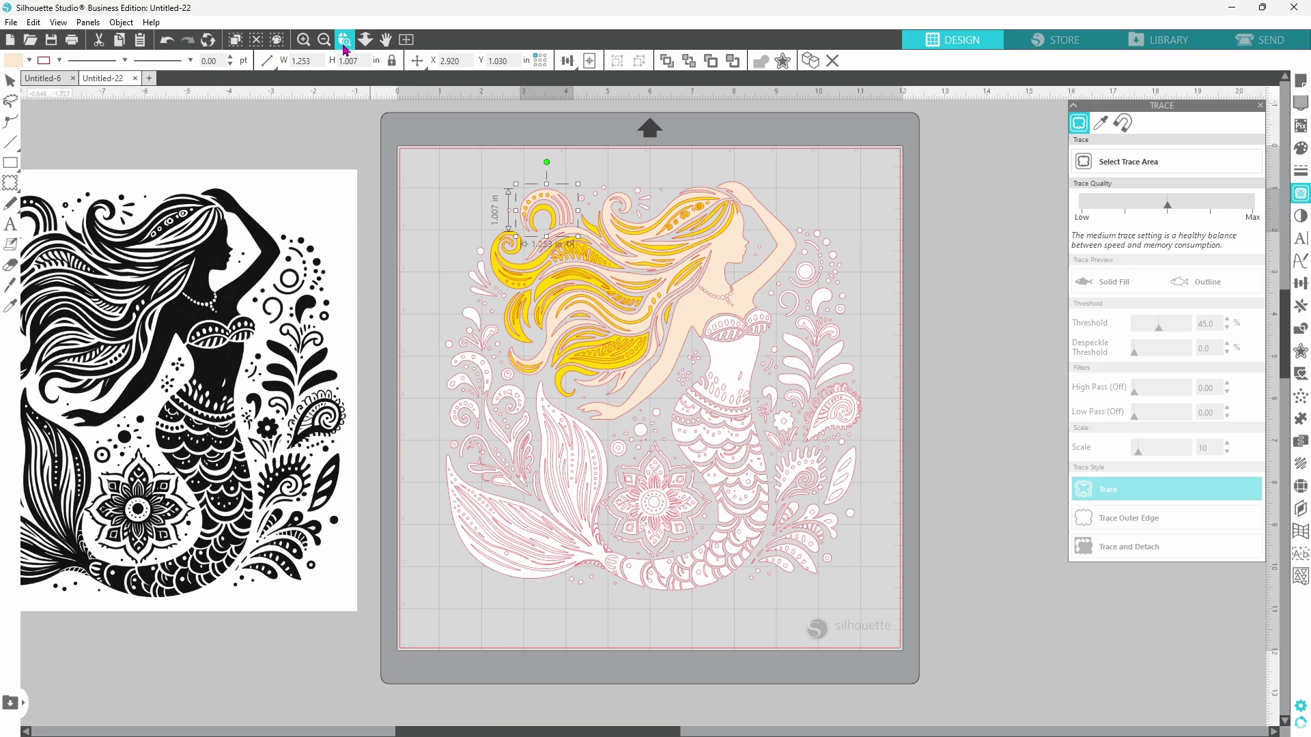
{"action": "left_click", "coordinate": [526, 294]}
{"action": "left_click", "coordinate": [572, 339]}
{"action": "left_click", "coordinate": [562, 353], "text": "shift"}
{"action": "left_click", "coordinate": [592, 365], "text": "shift"}
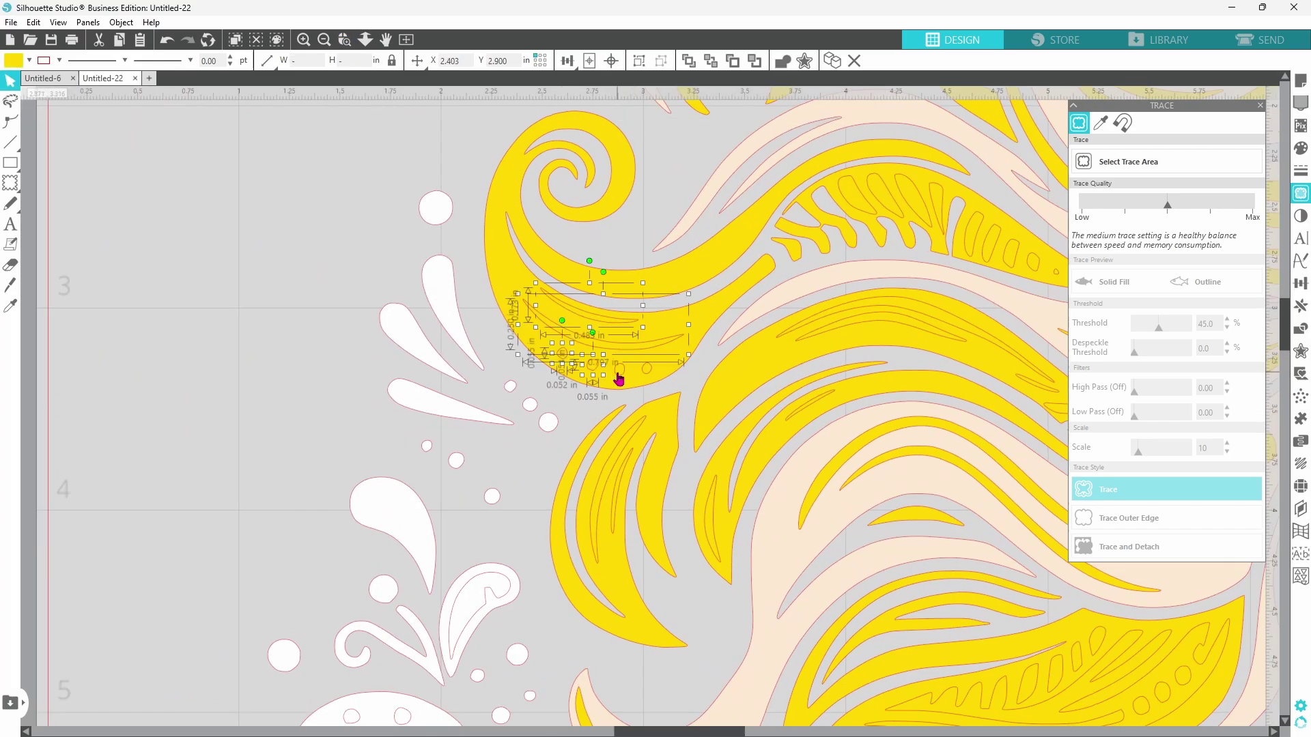
{"action": "left_click", "coordinate": [618, 369], "text": "shift"}
{"action": "left_click", "coordinate": [647, 369], "text": "shift"}
{"action": "left_click", "coordinate": [618, 447], "text": "shift"}
{"action": "left_click", "coordinate": [618, 481], "text": "shift"}
{"action": "left_click", "coordinate": [821, 331], "text": "shift"}
{"action": "left_click", "coordinate": [806, 323], "text": "shift"}
{"action": "left_click", "coordinate": [710, 519], "text": "shift"}
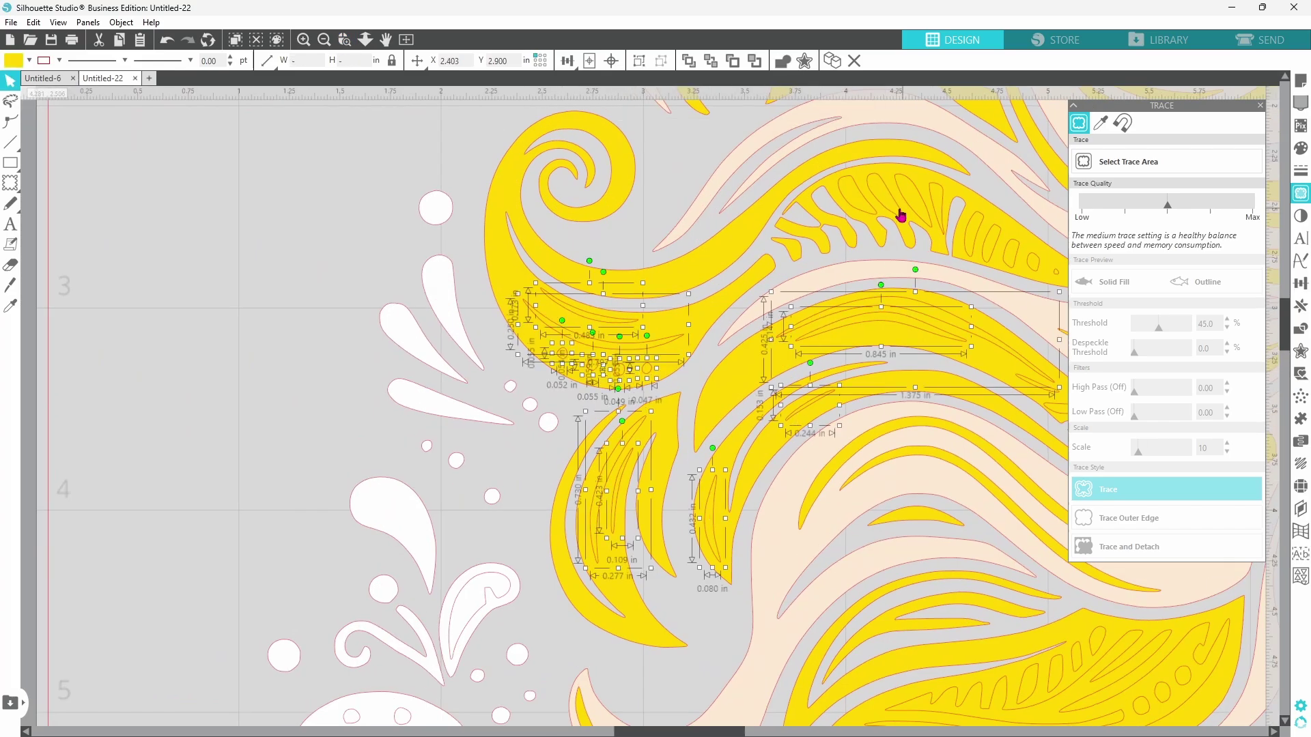
{"action": "left_click", "coordinate": [901, 211], "text": "shift"}
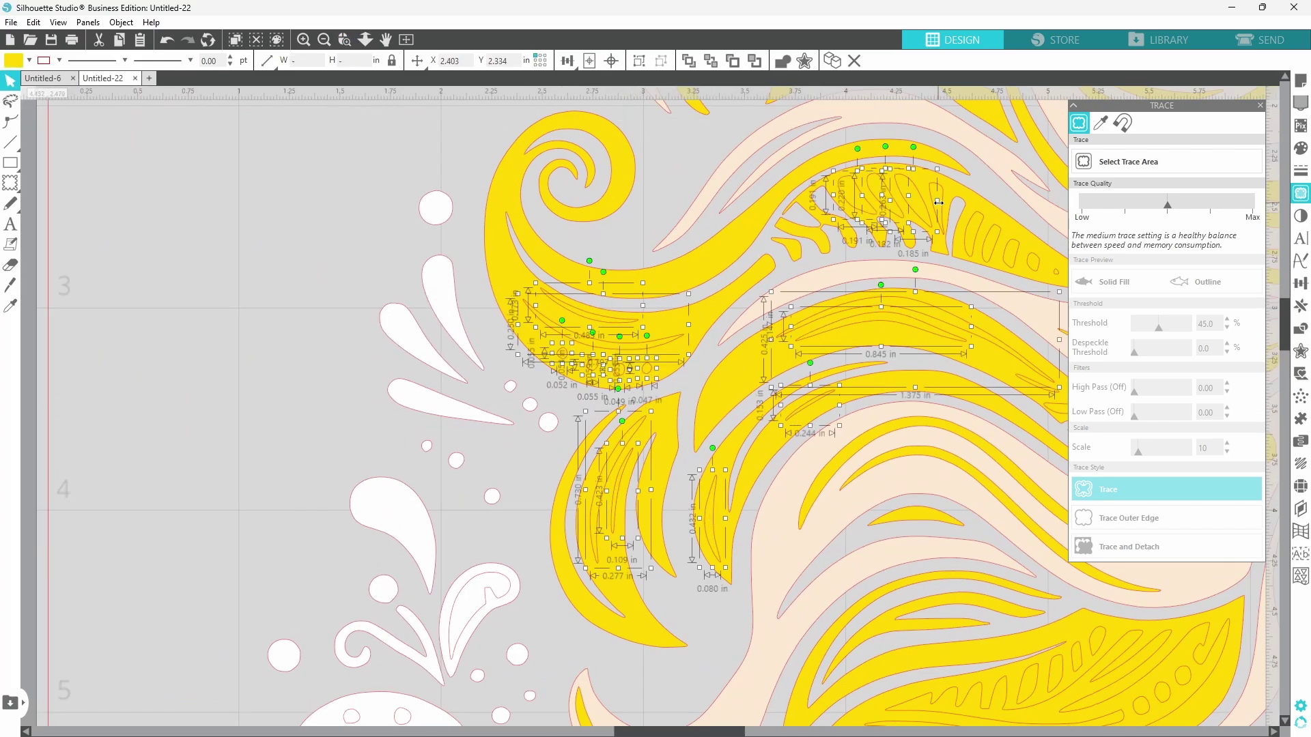
{"action": "left_click", "coordinate": [1031, 389], "text": "shift"}
{"action": "left_click", "coordinate": [30, 65]}
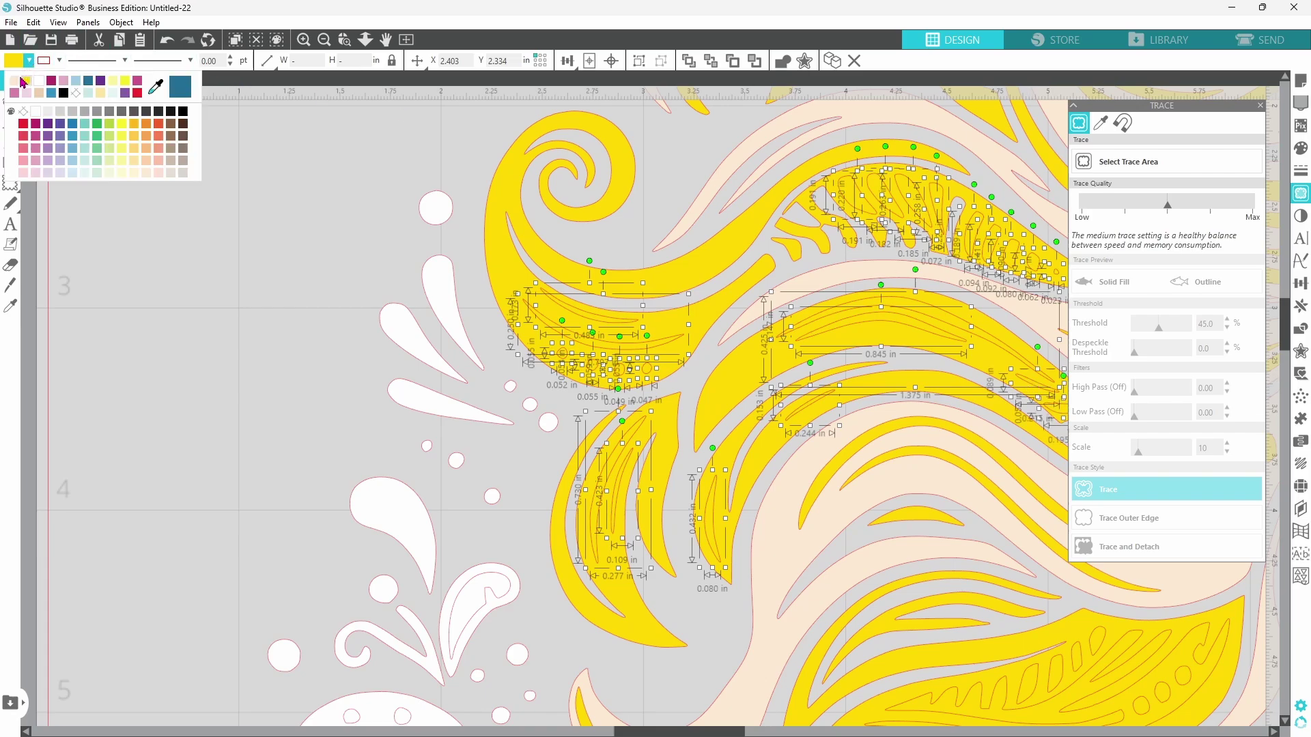
{"action": "left_click", "coordinate": [157, 113]}
Fill the inner detail shape of the large leaf-like hair lock above the lower hand with light peach
{"action": "left_click", "coordinate": [406, 39]}
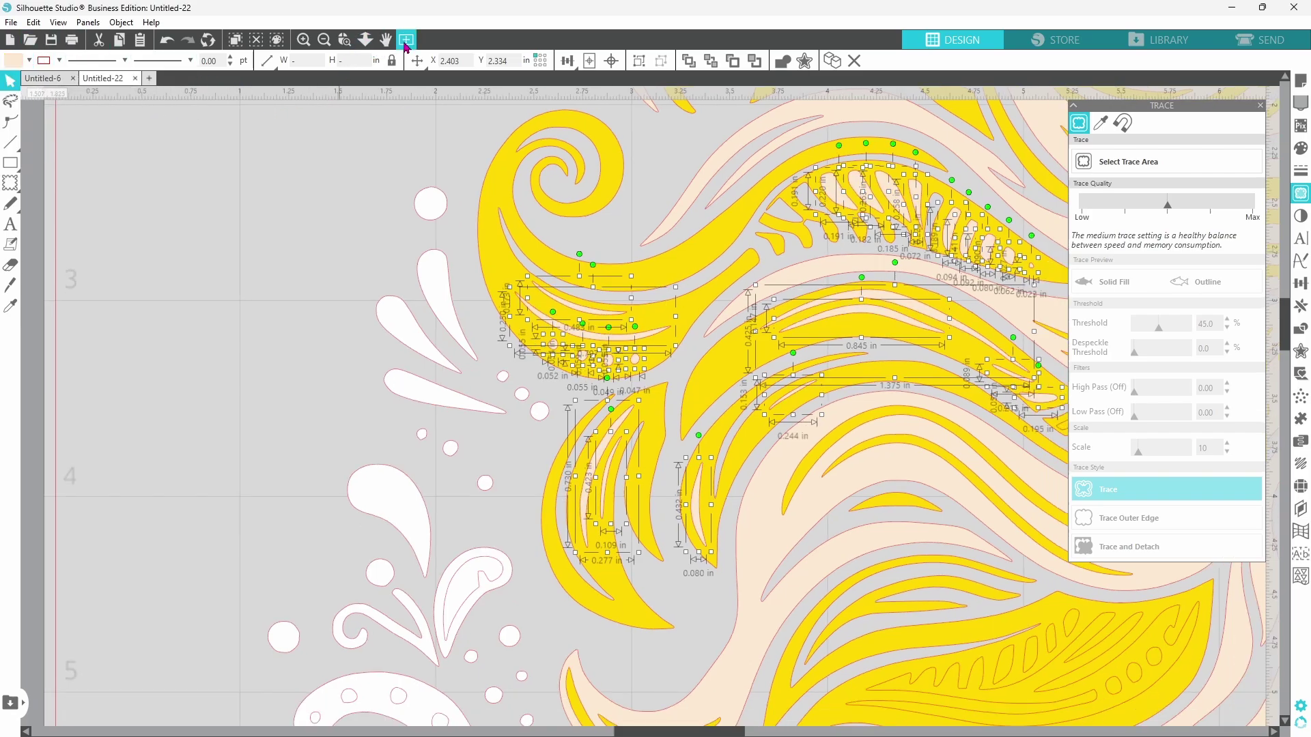
{"action": "left_click_drag", "start_coordinate": [581, 202], "coordinate": [582, 339]}
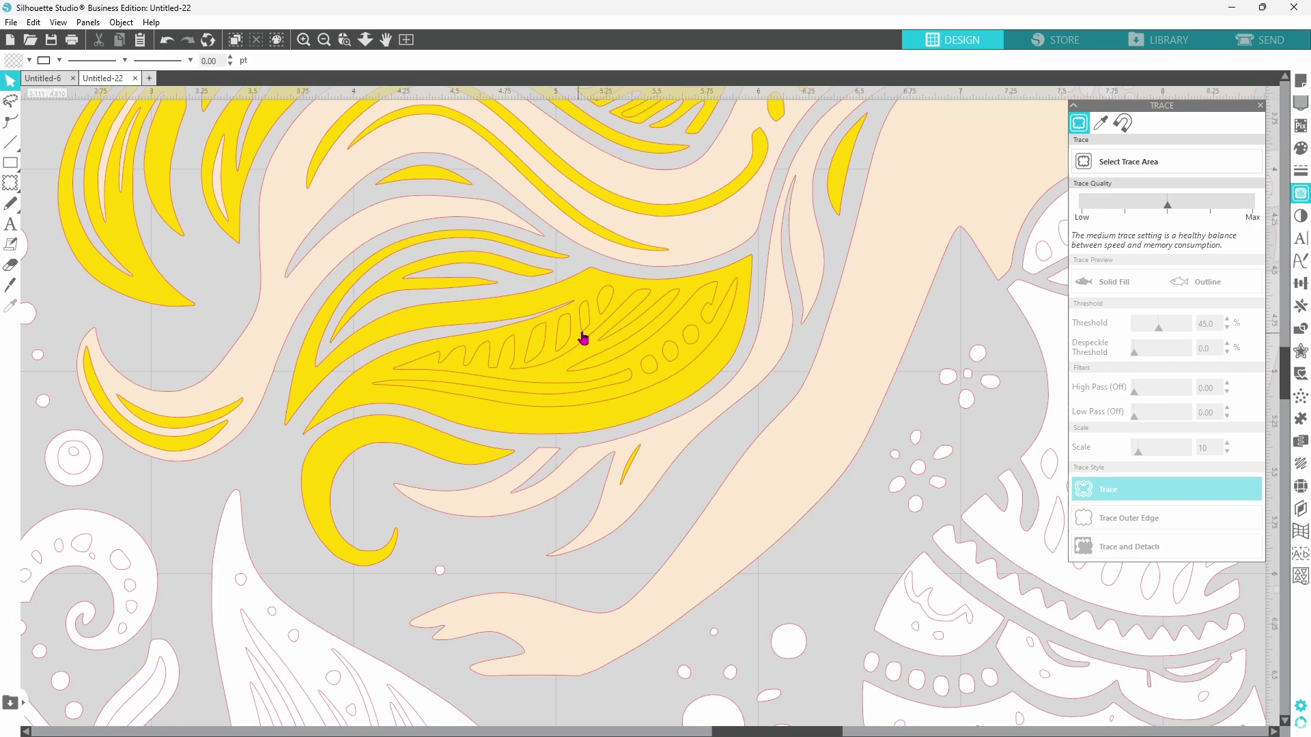
{"action": "left_click", "coordinate": [582, 340]}
Fill the three small ovals inside the large leaf-like hair lock with yellow
{"action": "left_click", "coordinate": [651, 370]}
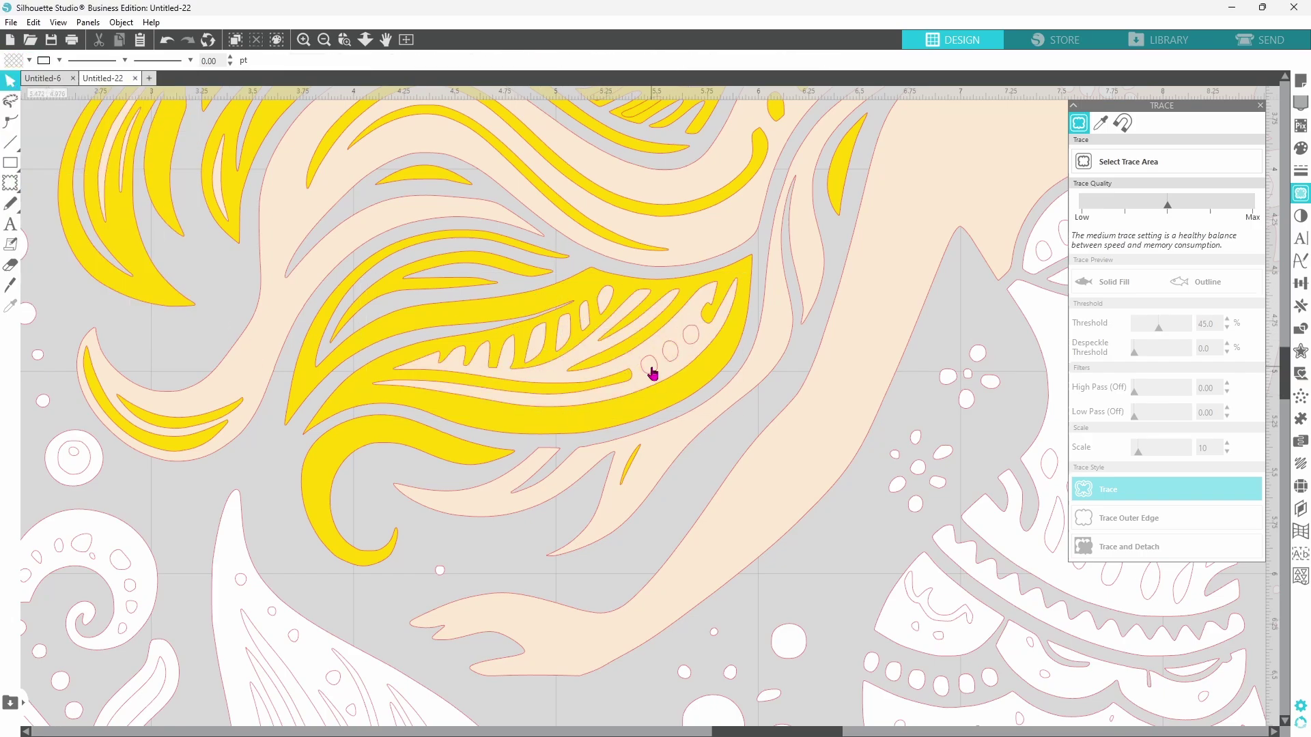
{"action": "left_click", "coordinate": [670, 352], "text": "shift"}
{"action": "left_click", "coordinate": [691, 334], "text": "shift"}
{"action": "left_click", "coordinate": [29, 61]}
{"action": "left_click", "coordinate": [32, 109]}
{"action": "left_click", "coordinate": [406, 40]}
{"action": "left_click", "coordinate": [845, 200]}
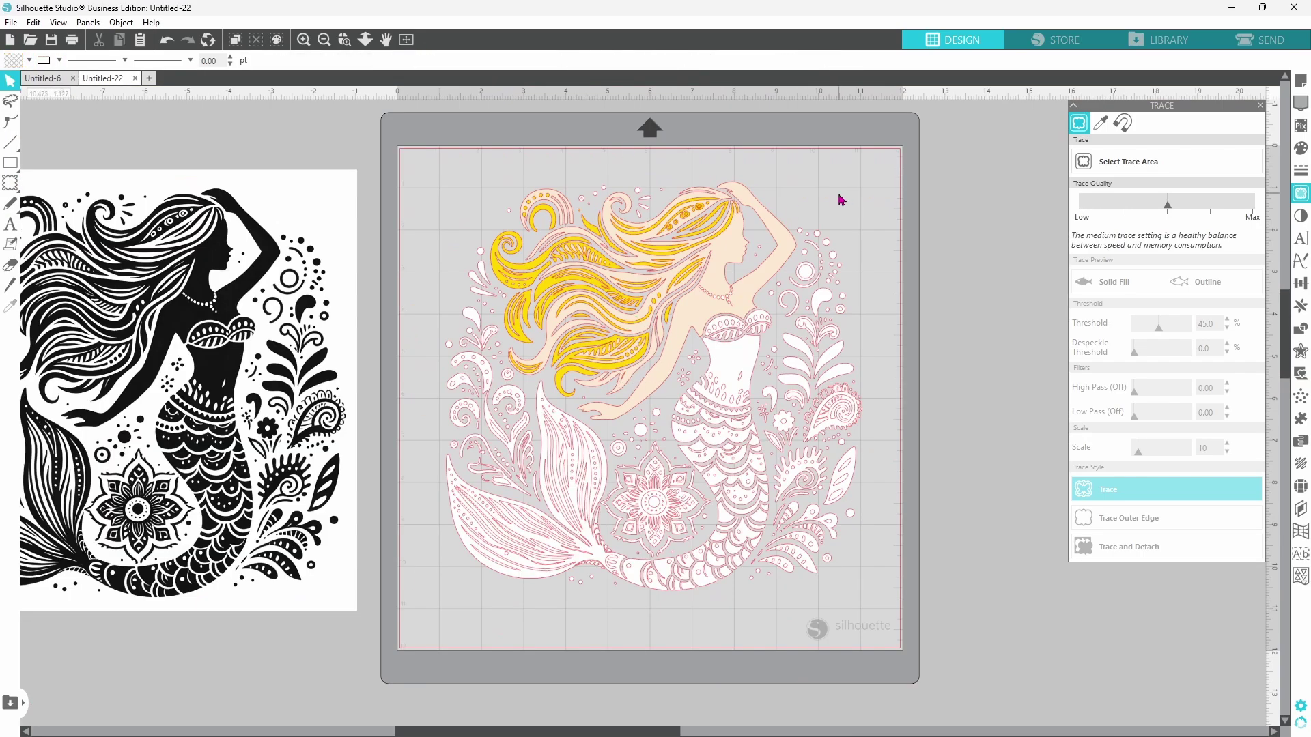
Lasso-select the foliage, flower and dots along the design's right side and fill them with medium blue
{"action": "left_click", "coordinate": [10, 100]}
{"action": "mouse_move", "coordinate": [795, 219]}
{"action": "left_mouse_down"}
{"action": "mouse_move", "coordinate": [857, 283]}
{"action": "mouse_move", "coordinate": [748, 576]}
{"action": "left_mouse_up"}
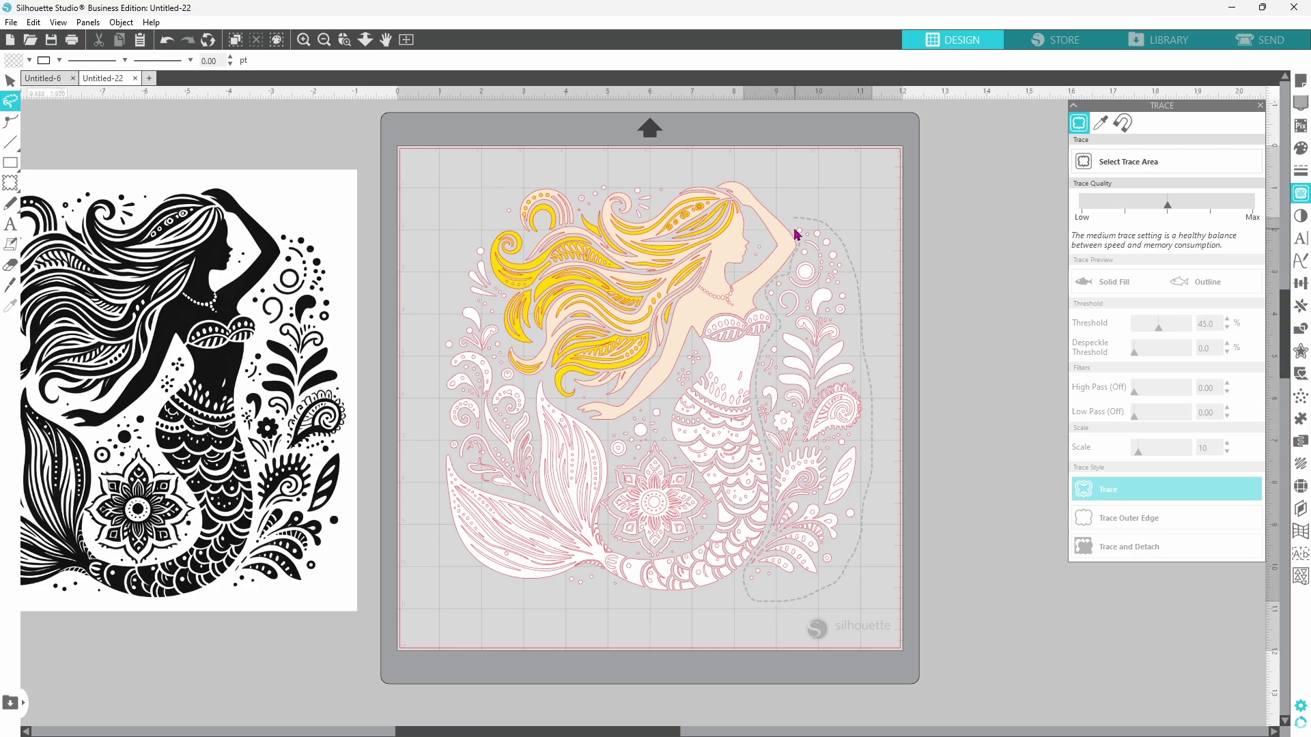
{"action": "mouse_move", "coordinate": [796, 235]}
{"action": "left_mouse_down"}
{"action": "mouse_move", "coordinate": [798, 222]}
{"action": "mouse_move", "coordinate": [861, 394]}
{"action": "left_mouse_up"}
{"action": "left_click", "coordinate": [29, 60]}
{"action": "left_click", "coordinate": [74, 153]}
{"action": "left_click", "coordinate": [907, 401]}
Fill the inner details of the right-side curl, paisley, flower and small leaf with light blue
{"action": "left_click", "coordinate": [594, 147]}
{"action": "left_click", "coordinate": [755, 324], "text": "shift"}
{"action": "scroll", "coordinate": [690, 410], "scroll_direction": "down", "scroll_amount": 7}
{"action": "left_click", "coordinate": [697, 351], "text": "shift"}
{"action": "left_click", "coordinate": [572, 372]}
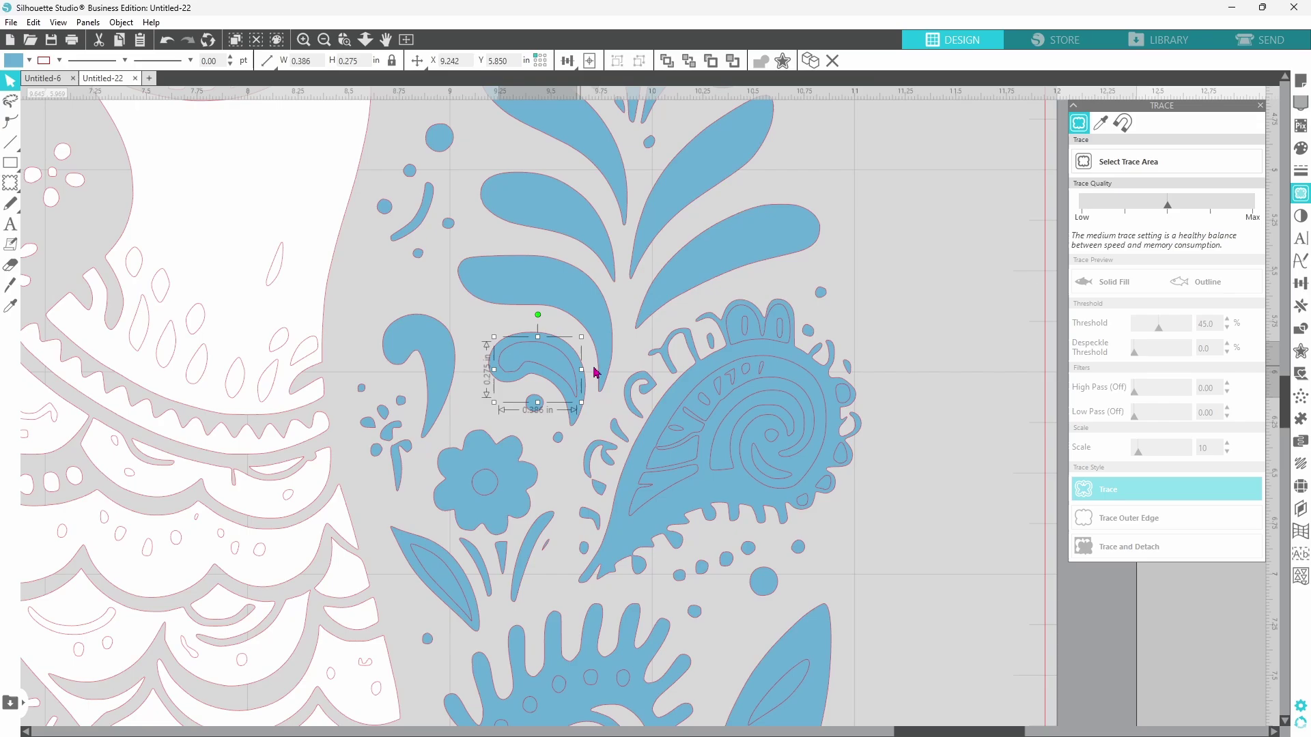
{"action": "left_click", "coordinate": [771, 328], "text": "shift"}
{"action": "left_click", "coordinate": [796, 380], "text": "shift"}
{"action": "left_click", "coordinate": [441, 581], "text": "shift"}
{"action": "left_click", "coordinate": [28, 60]}
{"action": "left_click", "coordinate": [74, 163]}
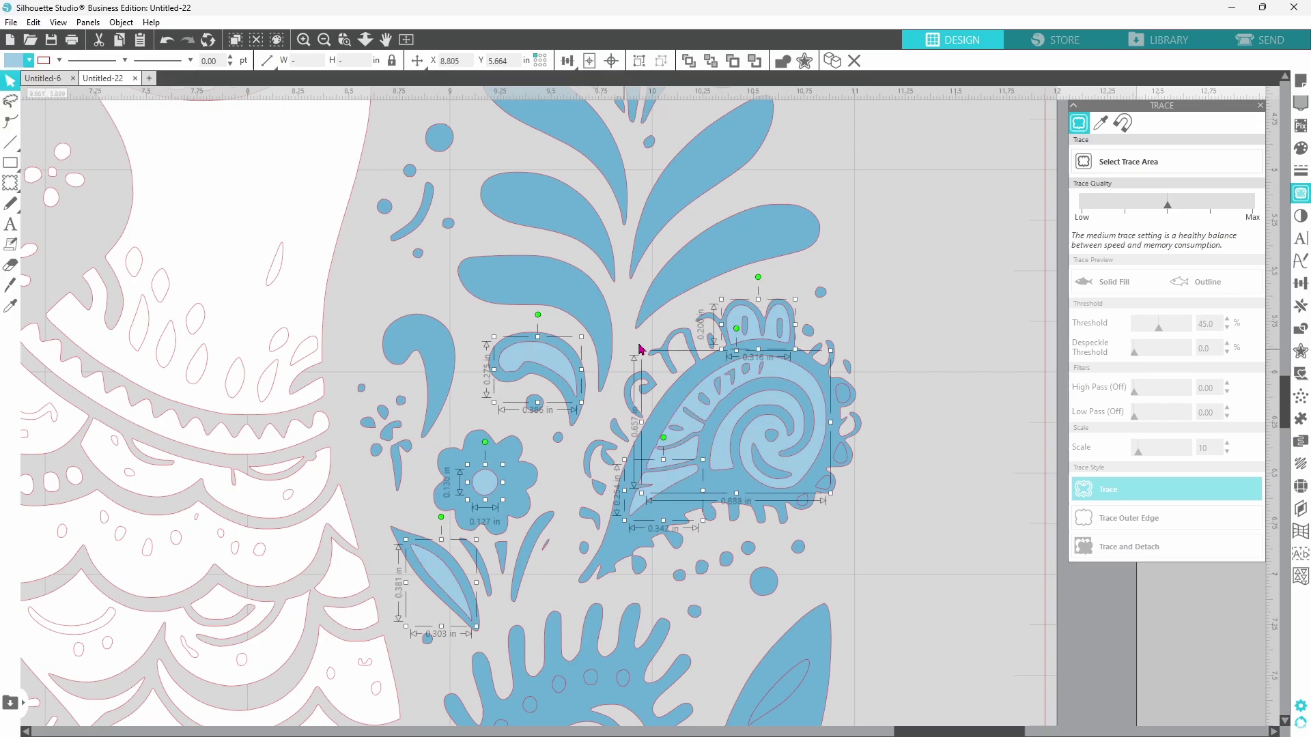
Fill the narrow slots inside the two loops on top of the paisley with very pale blue
{"action": "left_click", "coordinate": [744, 325]}
{"action": "left_click", "coordinate": [778, 327], "text": "shift"}
{"action": "left_click", "coordinate": [29, 60]}
{"action": "left_click", "coordinate": [89, 175]}
Fill the row of small drops along the paisley's inner band with very pale blue
{"action": "left_click", "coordinate": [676, 427]}
{"action": "left_click", "coordinate": [704, 399], "text": "shift"}
{"action": "left_click", "coordinate": [717, 385], "text": "shift"}
{"action": "left_click", "coordinate": [729, 376], "text": "shift"}
{"action": "left_click", "coordinate": [746, 369], "text": "shift"}
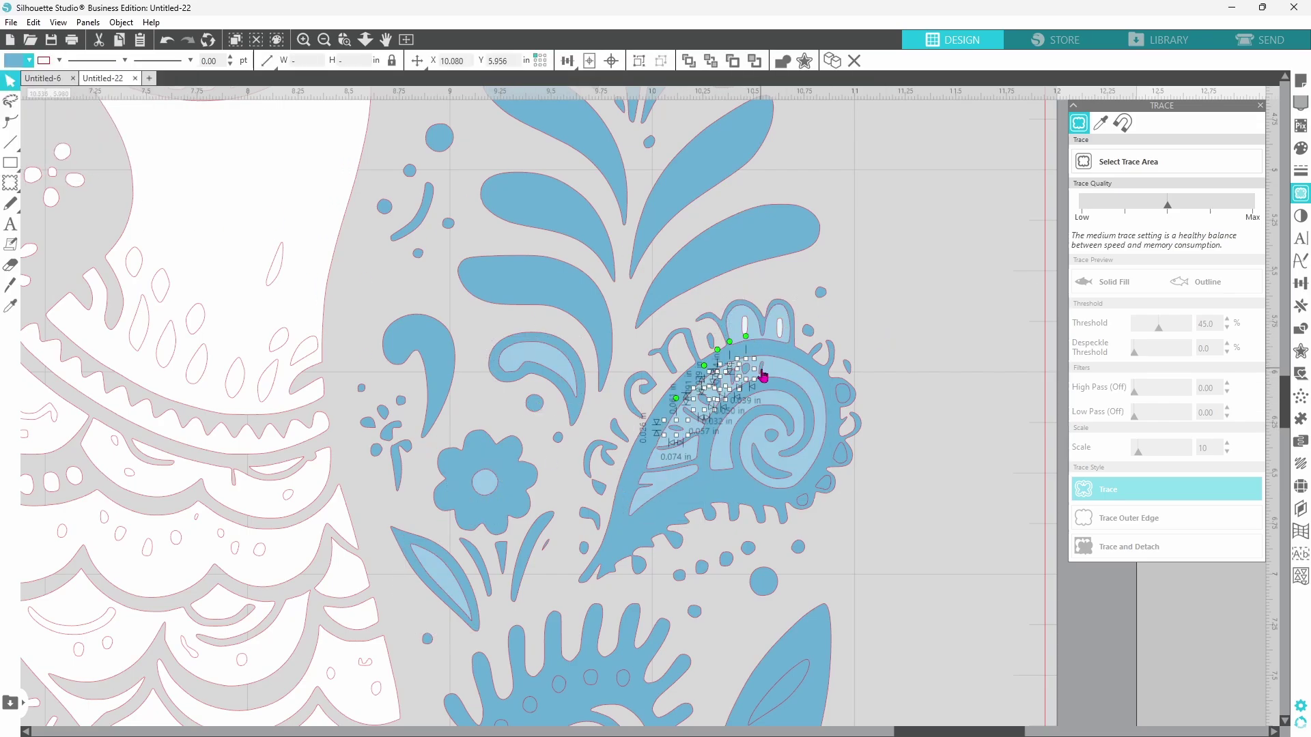
{"action": "left_click", "coordinate": [29, 60]}
{"action": "left_click", "coordinate": [89, 175]}
Fill the small inner shapes of the bumps along the paisley's outer edge with light blue
{"action": "left_click", "coordinate": [843, 393]}
{"action": "left_click", "coordinate": [838, 455], "text": "shift"}
{"action": "left_click", "coordinate": [803, 500], "text": "shift"}
{"action": "left_click", "coordinate": [29, 60]}
{"action": "left_click", "coordinate": [73, 163]}
Select the inner ovals, dots and leaf details of the lower right-side foliage and fill them with light blue
{"action": "scroll", "coordinate": [933, 445], "scroll_direction": "down", "scroll_amount": 12}
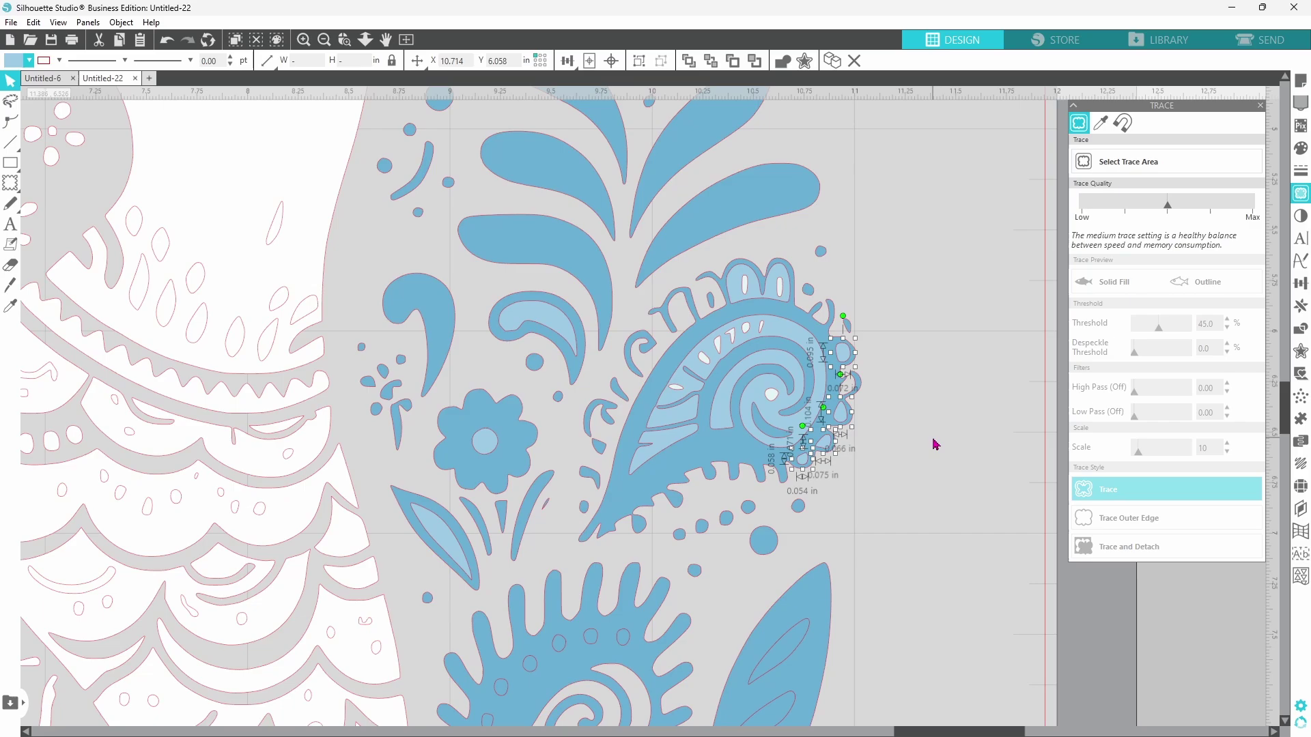
{"action": "left_click", "coordinate": [488, 260], "text": "shift"}
{"action": "left_click", "coordinate": [501, 226], "text": "shift"}
{"action": "left_click", "coordinate": [530, 203], "text": "shift"}
{"action": "left_click", "coordinate": [558, 183], "text": "shift"}
{"action": "left_click", "coordinate": [590, 176], "text": "shift"}
{"action": "left_click", "coordinate": [622, 177], "text": "shift"}
{"action": "left_click", "coordinate": [778, 191], "text": "shift"}
{"action": "left_click", "coordinate": [759, 261], "text": "shift"}
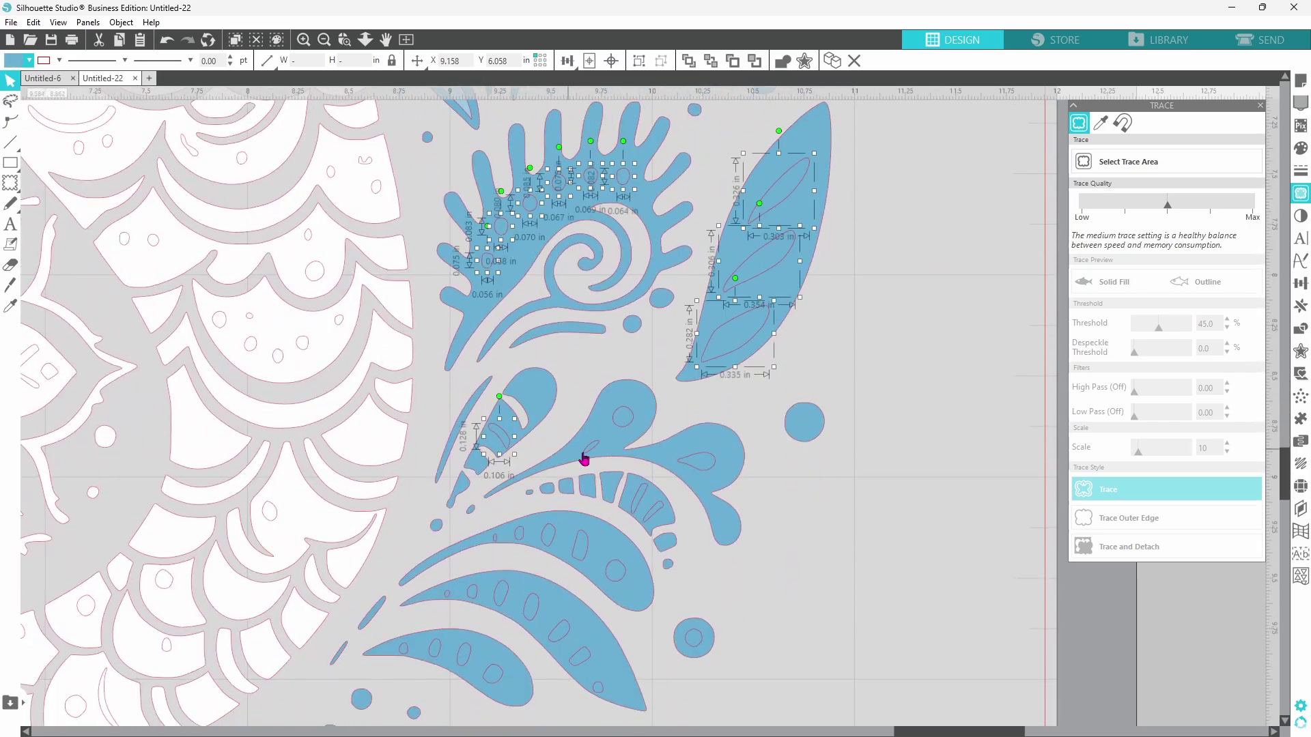
{"action": "left_click", "coordinate": [637, 505], "text": "shift"}
{"action": "left_click", "coordinate": [546, 544], "text": "shift"}
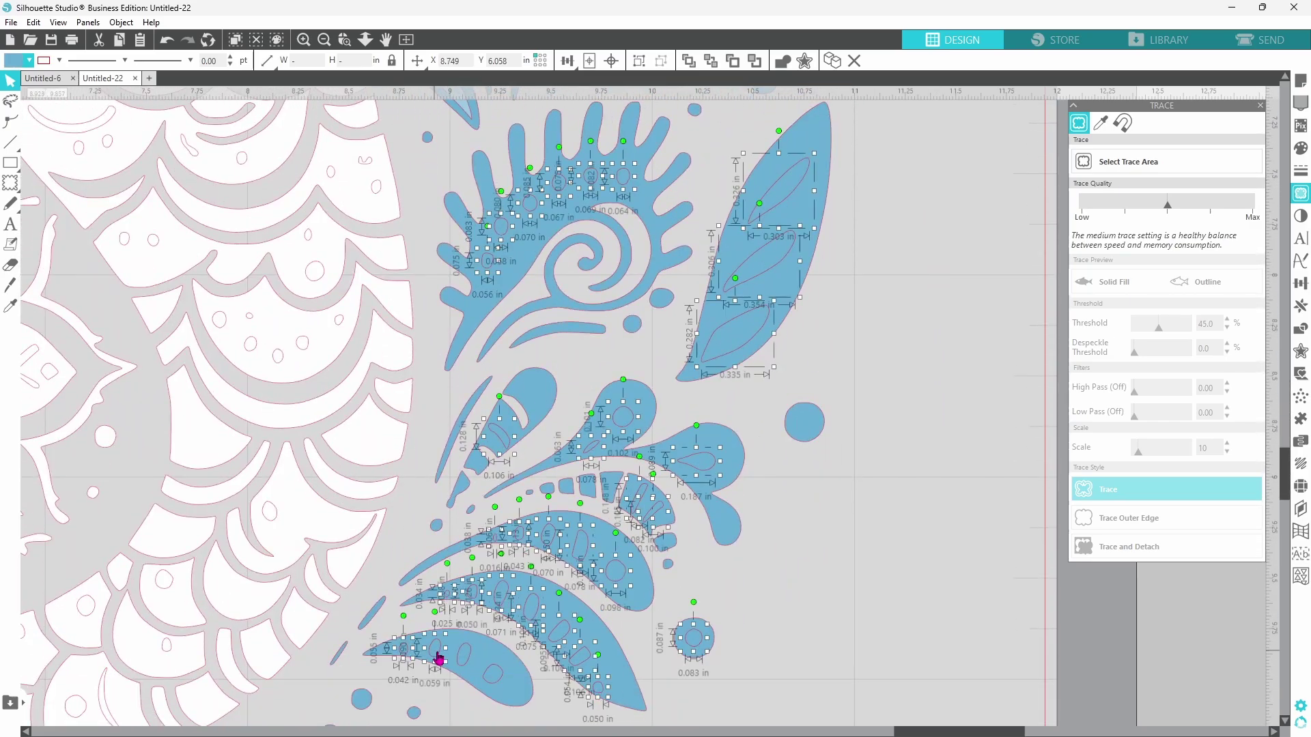
{"action": "left_click", "coordinate": [464, 654], "text": "shift"}
{"action": "left_click", "coordinate": [493, 674], "text": "shift"}
{"action": "left_click", "coordinate": [28, 60]}
{"action": "left_click", "coordinate": [74, 164]}
{"action": "scroll", "coordinate": [901, 562], "scroll_direction": "down", "scroll_amount": 3}
{"action": "left_click", "coordinate": [956, 349]}
Lasso-select the foliage along the design's left side and fill it with medium blue
{"action": "key", "text": "ctrl+0"}
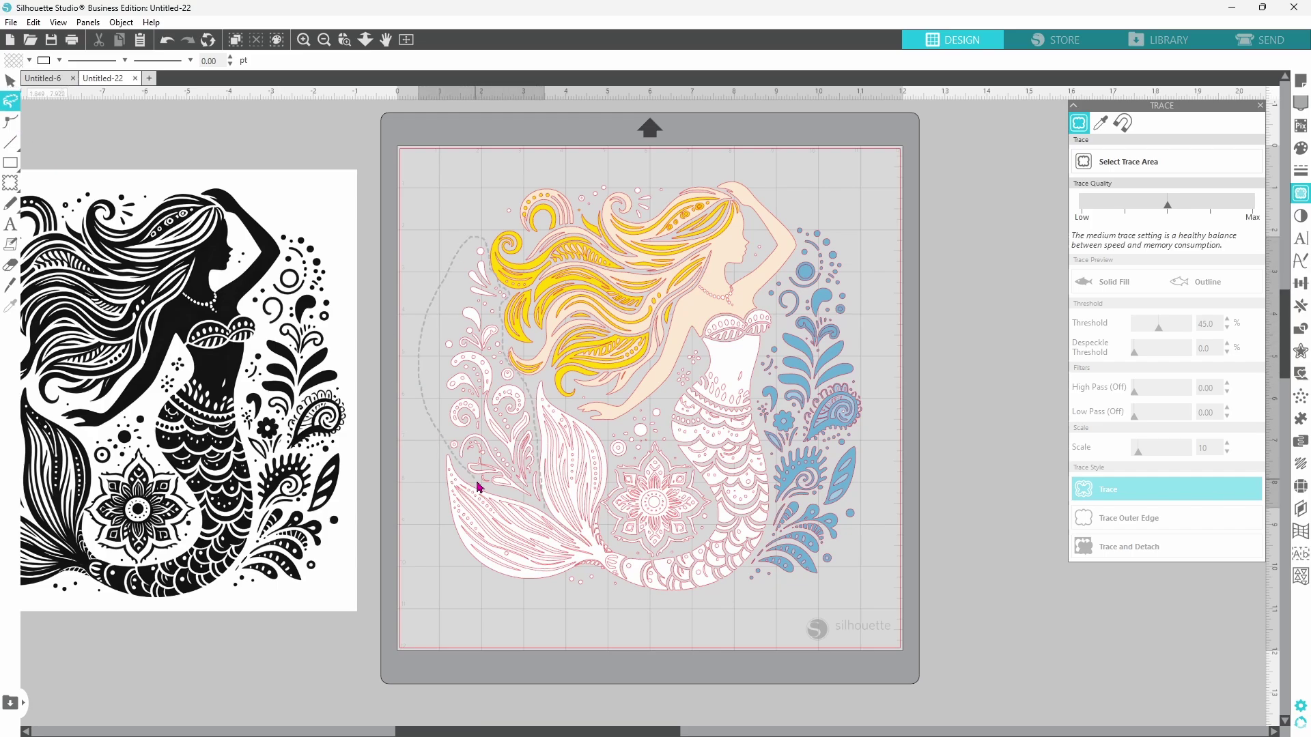
{"action": "left_click_drag", "start_coordinate": [478, 486], "coordinate": [480, 489]}
{"action": "left_click", "coordinate": [29, 60]}
{"action": "left_click", "coordinate": [160, 142]}
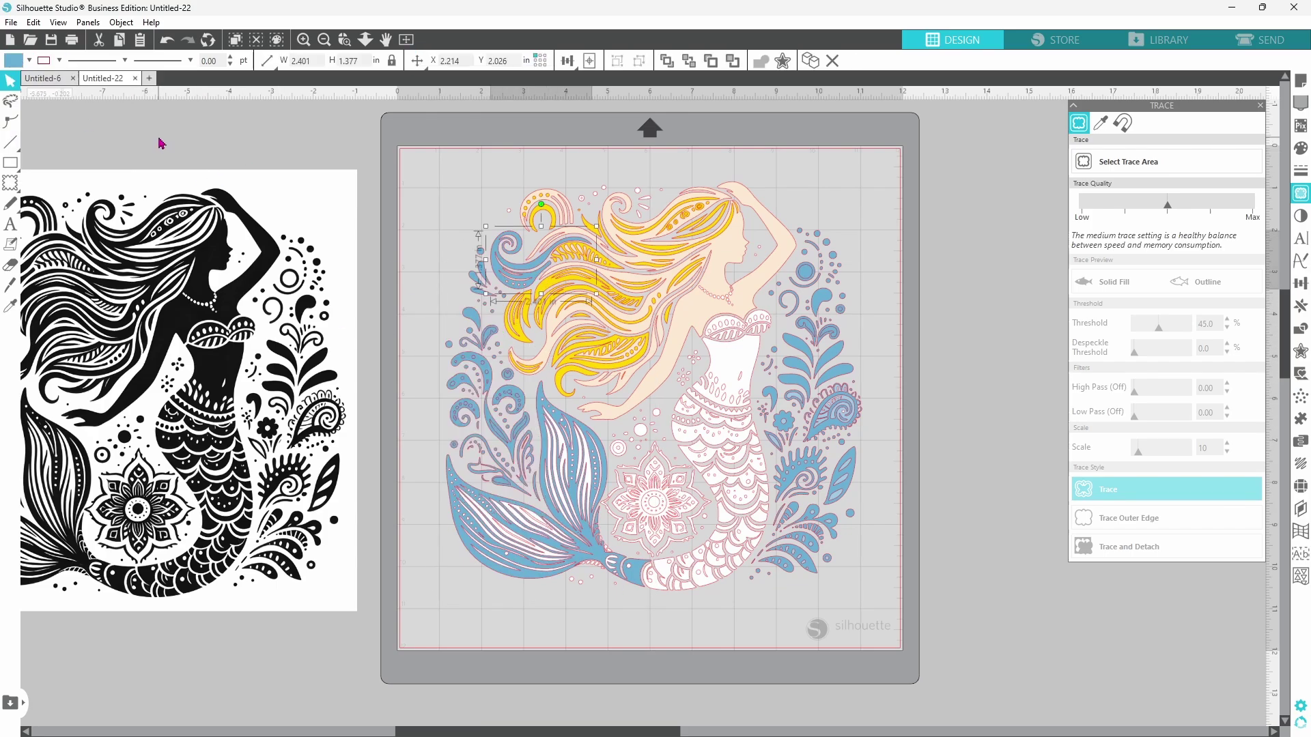
Recolor the blue hair curl above the left-side foliage with light peach
{"action": "left_click", "coordinate": [24, 56]}
{"action": "left_click", "coordinate": [52, 85]}
{"action": "left_click", "coordinate": [246, 133]}
{"action": "left_click", "coordinate": [512, 266]}
{"action": "left_click", "coordinate": [26, 60]}
{"action": "left_click", "coordinate": [64, 85]}
{"action": "left_click", "coordinate": [314, 161]}
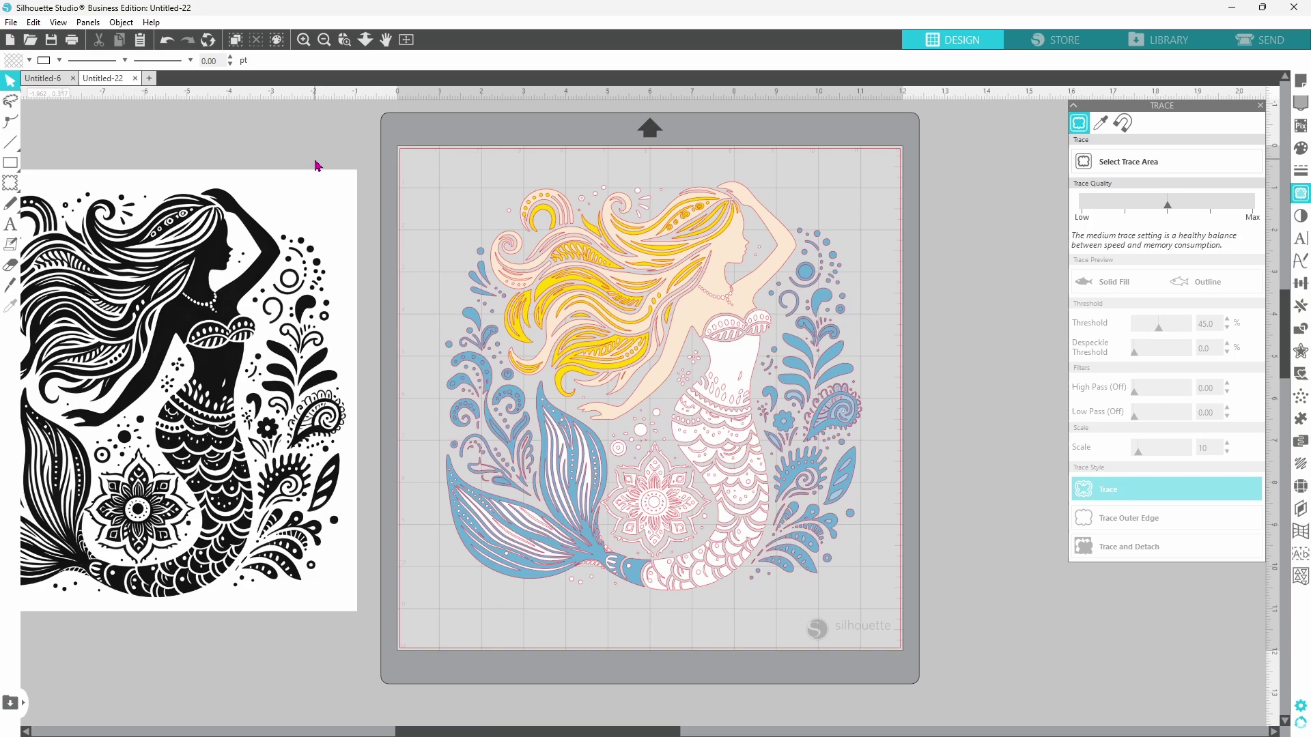
Select the inner ovals and leaf details of the upper left-side foliage and the ringed dot, and fill them with light blue
{"action": "key", "text": "z"}
{"action": "left_click", "coordinate": [480, 341]}
{"action": "scroll", "coordinate": [480, 342], "scroll_direction": "down", "scroll_amount": 4}
{"action": "left_click", "coordinate": [703, 151]}
{"action": "left_click", "coordinate": [785, 339], "text": "shift"}
{"action": "left_click", "coordinate": [543, 266], "text": "shift"}
{"action": "left_click", "coordinate": [577, 244], "text": "shift"}
{"action": "left_click", "coordinate": [628, 244], "text": "shift"}
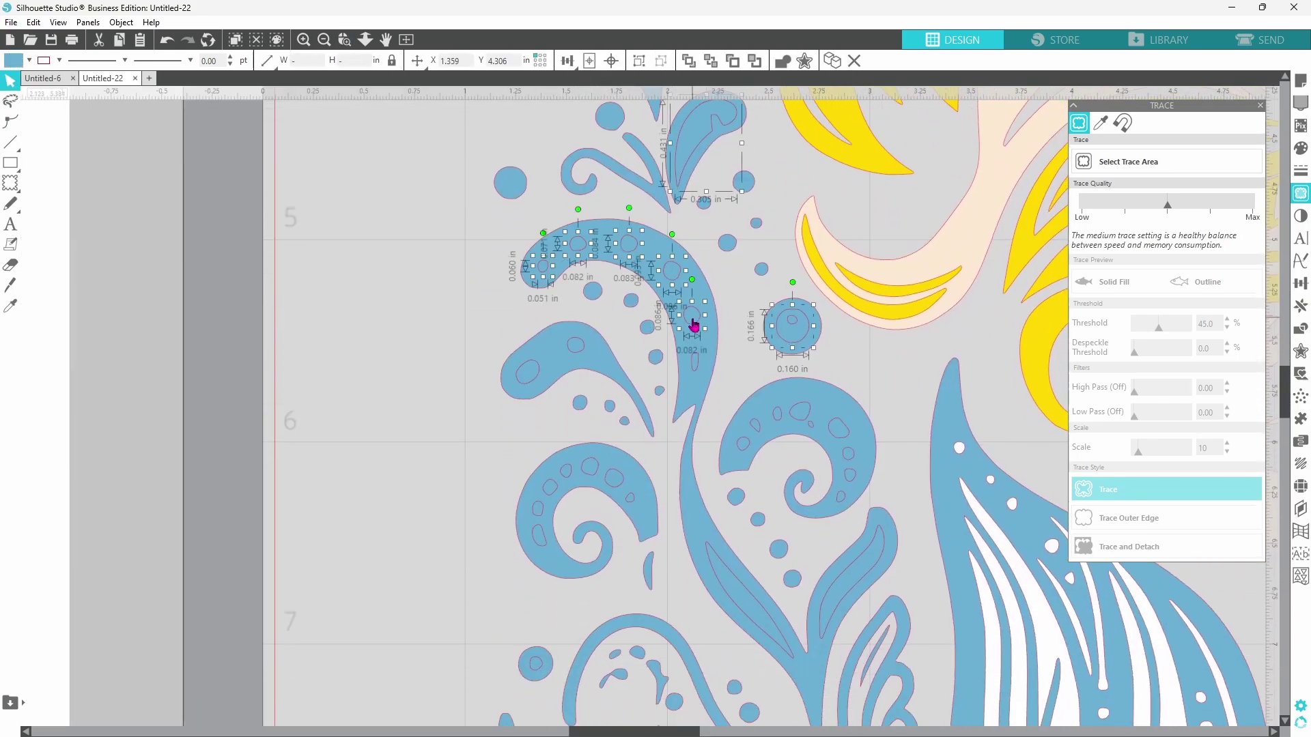
{"action": "left_click", "coordinate": [754, 425], "text": "shift"}
{"action": "left_click", "coordinate": [776, 414], "text": "shift"}
{"action": "left_click", "coordinate": [800, 412], "text": "shift"}
{"action": "left_click", "coordinate": [811, 425], "text": "shift"}
{"action": "left_click", "coordinate": [758, 612], "text": "shift"}
{"action": "left_click", "coordinate": [549, 488], "text": "shift"}
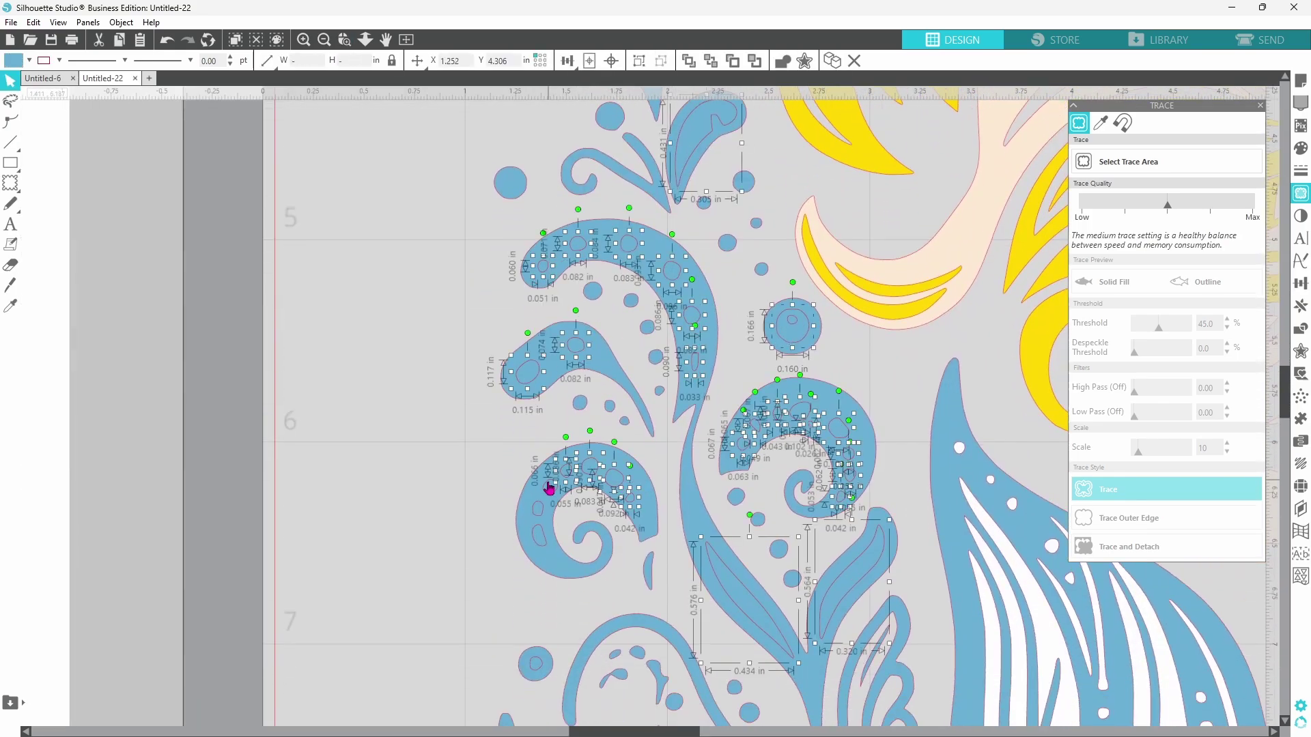
{"action": "left_click", "coordinate": [29, 60]}
{"action": "left_click", "coordinate": [50, 85]}
Fill the tiny center oval of the ringed dot beside the left-side foliage with very pale blue
{"action": "left_click", "coordinate": [792, 320]}
{"action": "left_click", "coordinate": [29, 60]}
{"action": "left_click", "coordinate": [39, 84]}
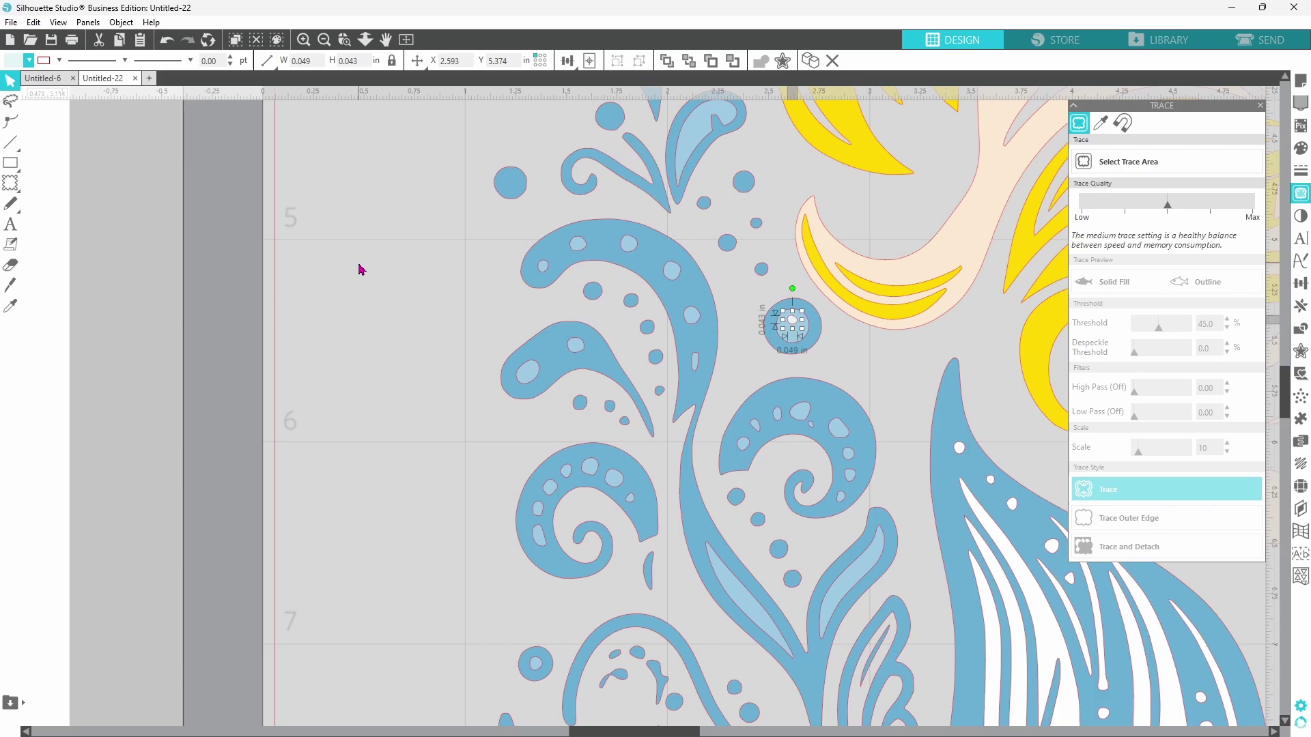
Fill the drop-shaped and slender leaf-shaped inner details of the lower left-side foliage with light blue
{"action": "scroll", "coordinate": [360, 269], "scroll_direction": "down", "scroll_amount": 4}
{"action": "left_click", "coordinate": [746, 485]}
{"action": "left_click", "coordinate": [29, 60]}
{"action": "left_click", "coordinate": [14, 81]}
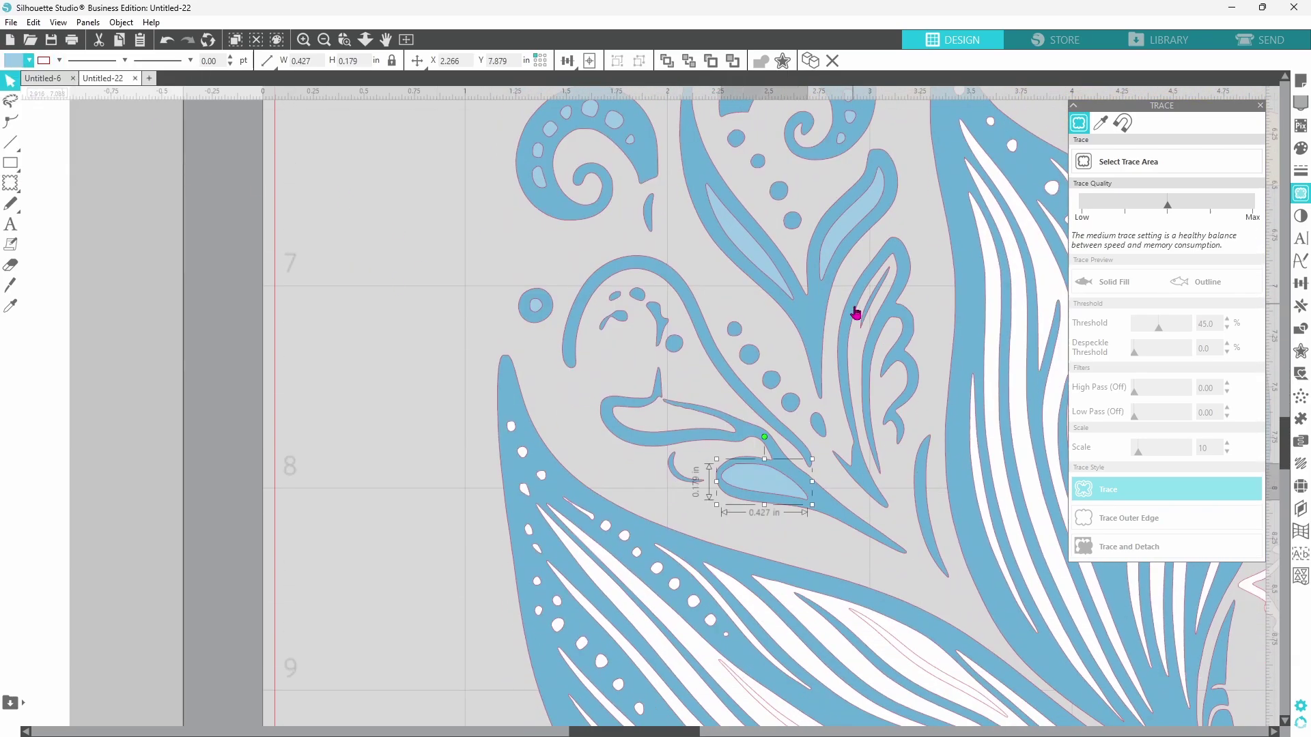
{"action": "left_click", "coordinate": [856, 312]}
{"action": "left_click", "coordinate": [30, 60]}
{"action": "left_click", "coordinate": [15, 83]}
{"action": "left_click", "coordinate": [406, 39]}
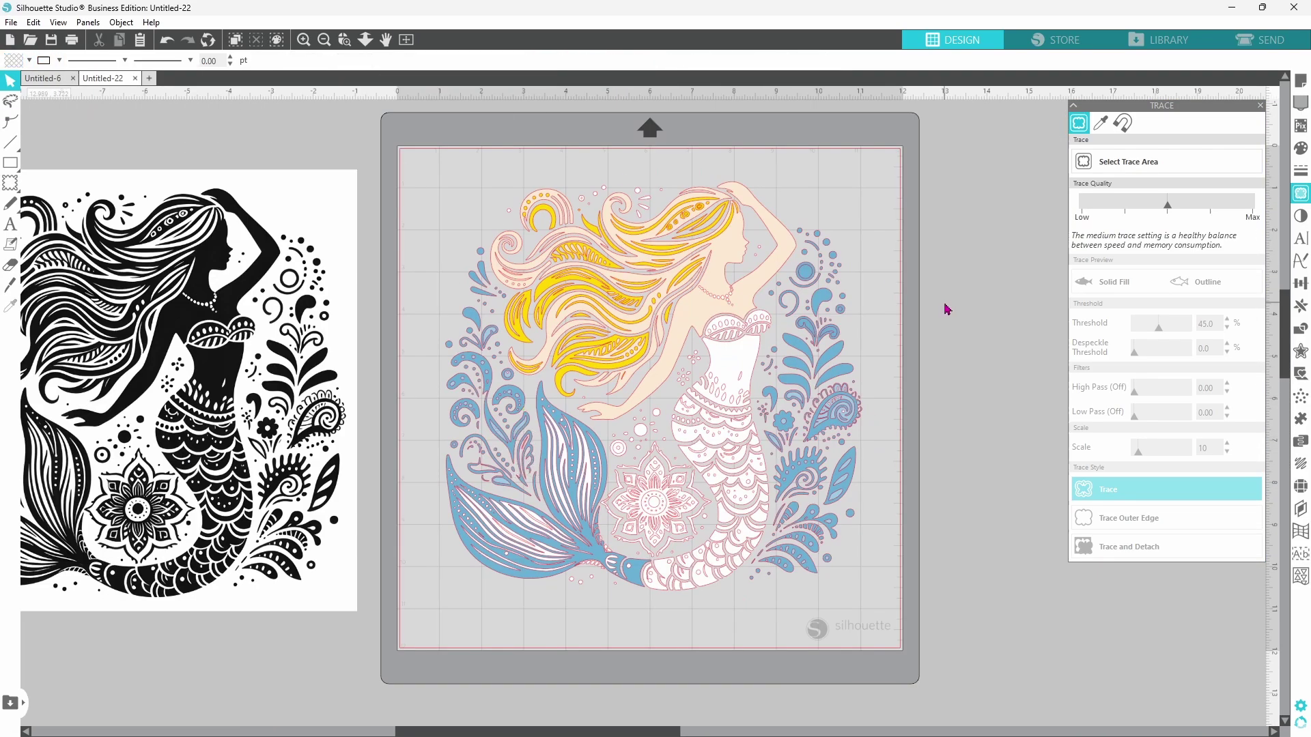
Fill the loose dots and small rays above the mermaid's hair with medium blue
{"action": "left_click", "coordinate": [622, 207]}
{"action": "left_click", "coordinate": [97, 434]}
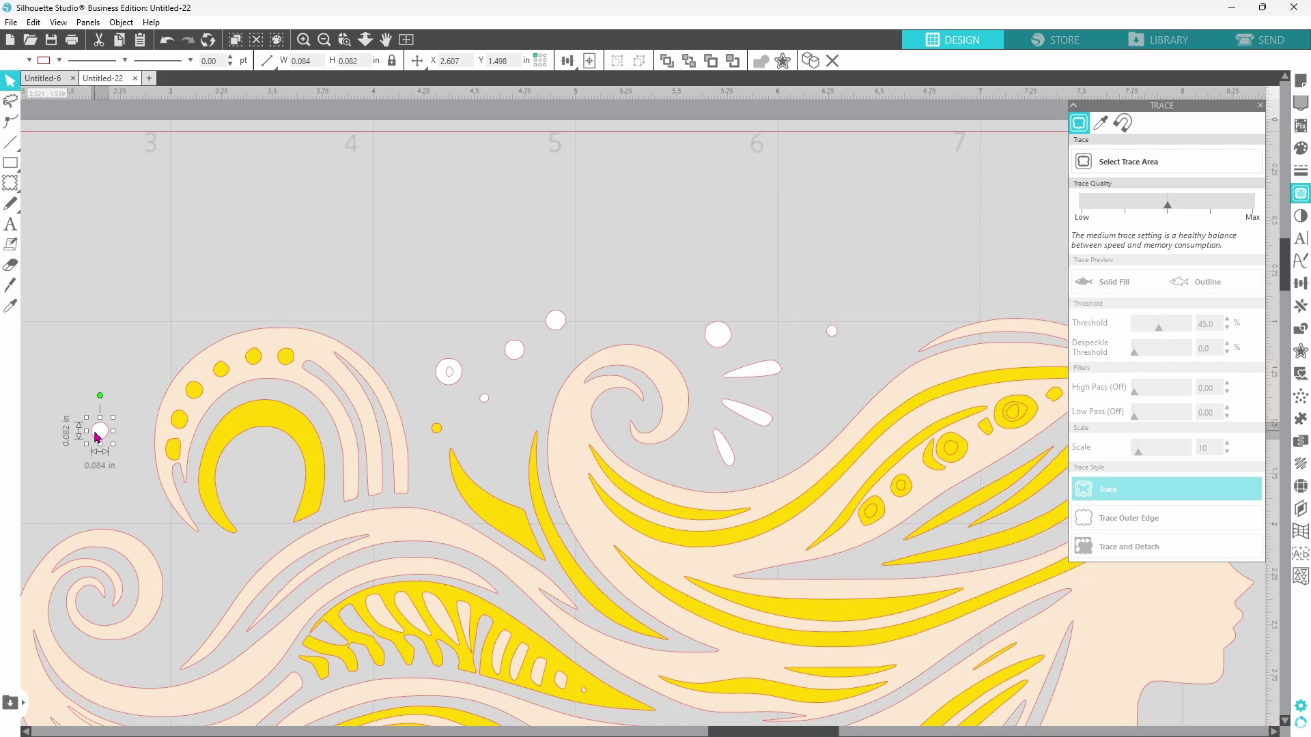
{"action": "left_click", "coordinate": [29, 60]}
{"action": "left_click", "coordinate": [15, 84]}
{"action": "left_click", "coordinate": [10, 101]}
{"action": "mouse_move", "coordinate": [389, 323]}
{"action": "left_mouse_down"}
{"action": "mouse_move", "coordinate": [536, 391]}
{"action": "mouse_move", "coordinate": [716, 410]}
{"action": "mouse_move", "coordinate": [768, 271]}
{"action": "mouse_move", "coordinate": [399, 328]}
{"action": "mouse_move", "coordinate": [478, 435]}
{"action": "mouse_move", "coordinate": [702, 371]}
{"action": "mouse_move", "coordinate": [788, 446]}
{"action": "mouse_move", "coordinate": [424, 312]}
{"action": "mouse_move", "coordinate": [389, 347]}
{"action": "left_mouse_up"}
{"action": "left_click", "coordinate": [10, 101]}
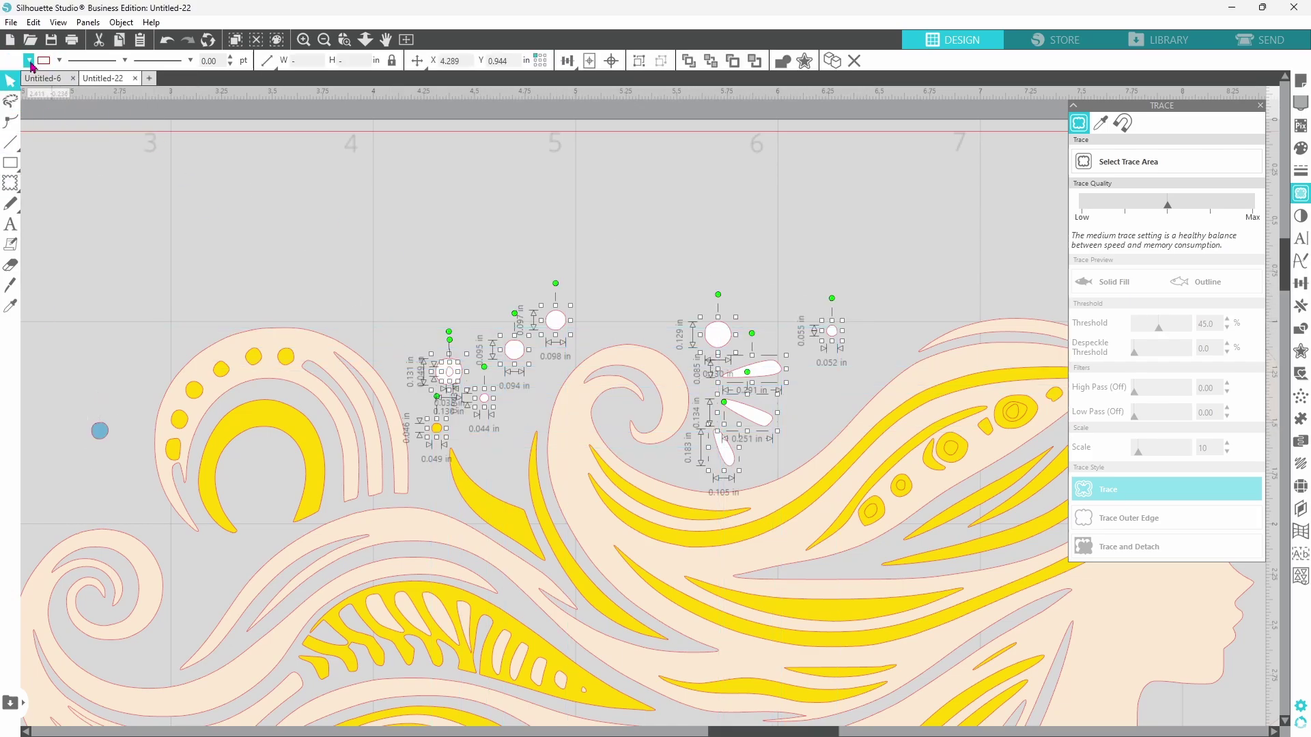
{"action": "left_click", "coordinate": [29, 60]}
{"action": "left_click", "coordinate": [15, 84]}
Fill the inner circles of the ringed dots above the hair and beside the raised arm with a lighter blue
{"action": "left_click", "coordinate": [449, 375]}
{"action": "left_click", "coordinate": [29, 60]}
{"action": "left_click", "coordinate": [35, 83]}
{"action": "left_click", "coordinate": [406, 40]}
{"action": "left_click", "coordinate": [1003, 309]}
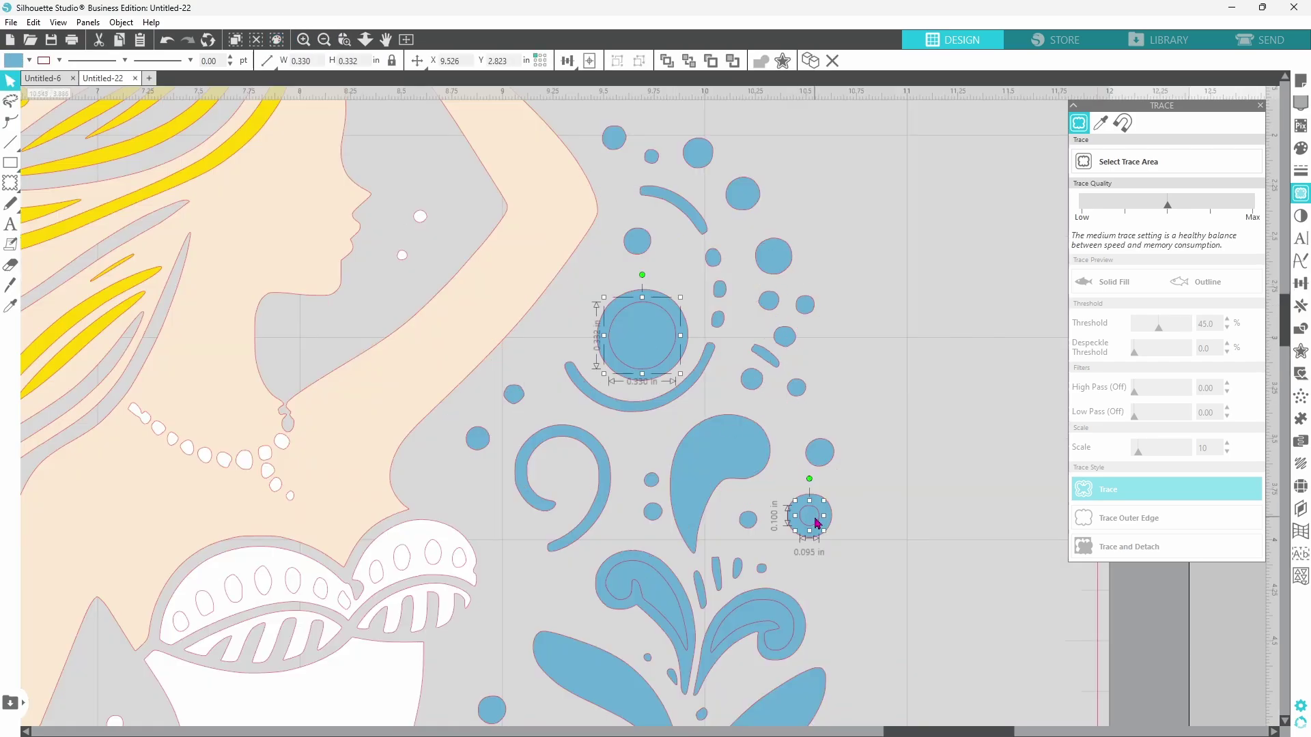
{"action": "left_click", "coordinate": [29, 60]}
{"action": "left_click", "coordinate": [116, 110]}
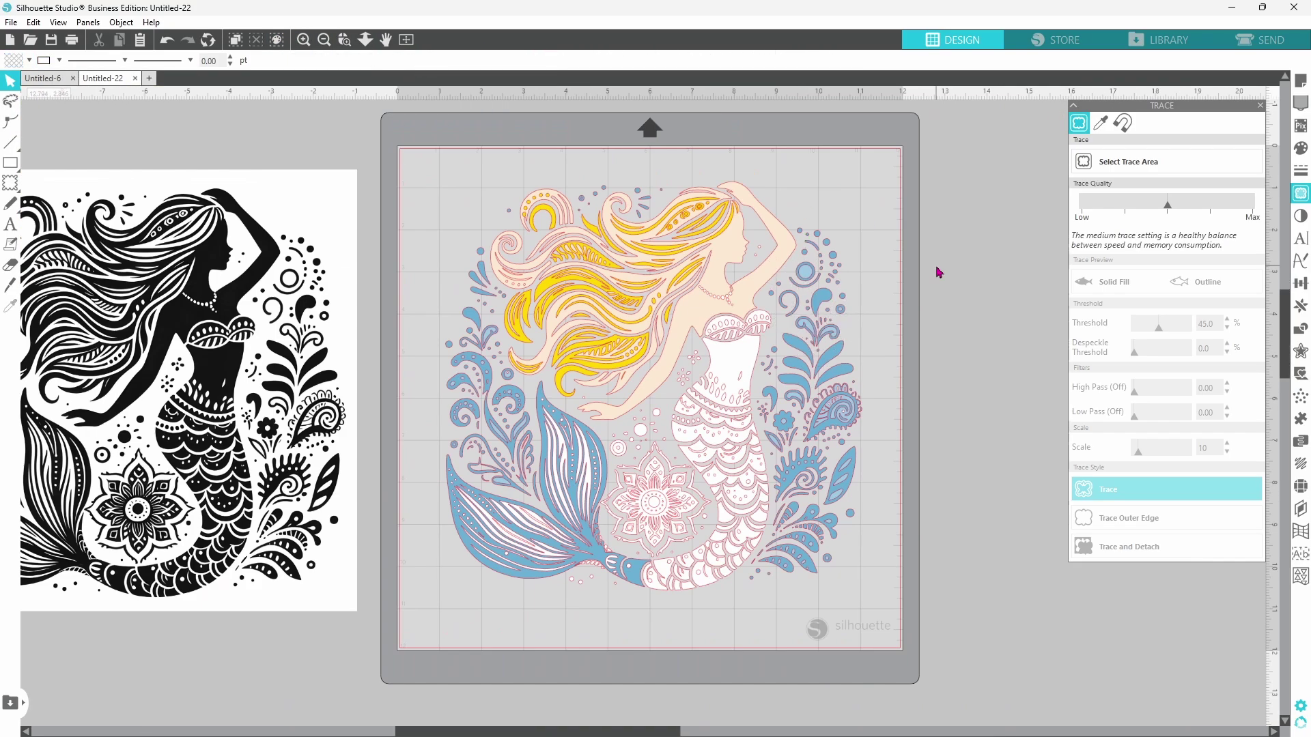
Fill the two dots in front of the face and the small dot above the lower hand with medium blue
{"action": "left_click", "coordinate": [754, 259]}
{"action": "left_click", "coordinate": [757, 248], "text": "shift"}
{"action": "left_click", "coordinate": [29, 60]}
{"action": "left_click", "coordinate": [15, 82]}
{"action": "left_click", "coordinate": [893, 217]}
{"action": "left_click", "coordinate": [584, 398]}
{"action": "left_click", "coordinate": [29, 60]}
{"action": "left_click", "coordinate": [16, 83]}
Lasso-select the dots and small blossoms between the lower arm and the scaled tail and fill them with medium blue
{"action": "left_click", "coordinate": [668, 394]}
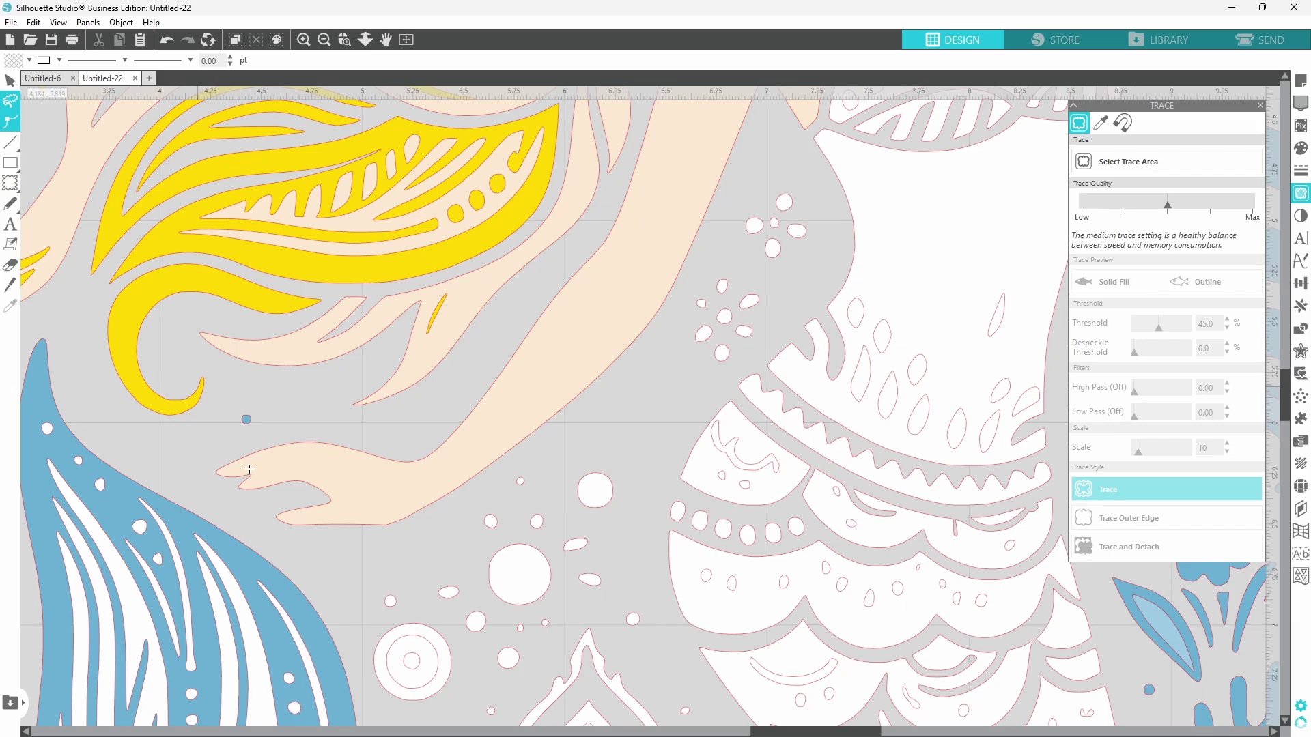
{"action": "mouse_move", "coordinate": [332, 561]}
{"action": "left_mouse_down"}
{"action": "mouse_move", "coordinate": [681, 312]}
{"action": "mouse_move", "coordinate": [735, 371]}
{"action": "mouse_move", "coordinate": [642, 662]}
{"action": "left_mouse_up"}
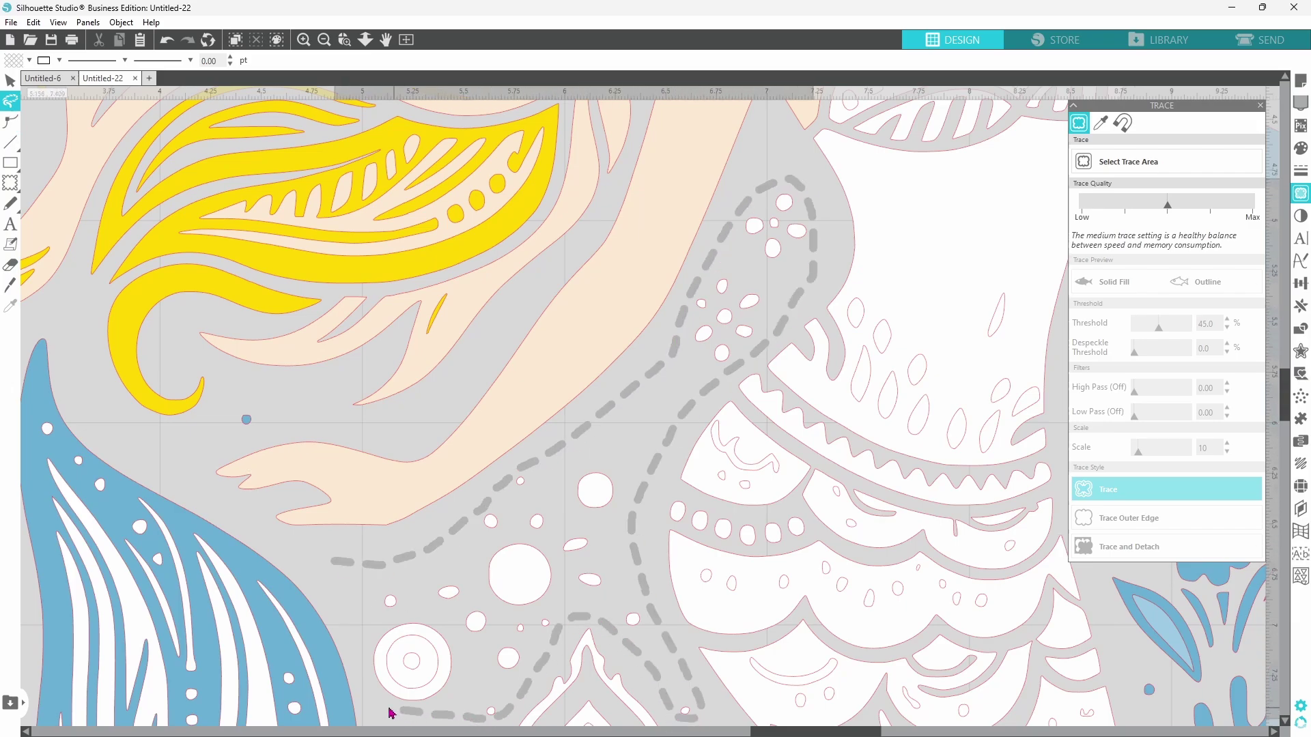
{"action": "left_click_drag", "start_coordinate": [391, 713], "coordinate": [335, 567]}
{"action": "left_click", "coordinate": [29, 60]}
{"action": "left_click", "coordinate": [15, 82]}
Fill the ringed dot below the hand with light blue on its inner ring and very pale blue at its center
{"action": "left_click", "coordinate": [416, 678]}
{"action": "left_click", "coordinate": [29, 60]}
{"action": "left_click", "coordinate": [411, 661]}
{"action": "left_click", "coordinate": [29, 60]}
{"action": "left_click", "coordinate": [122, 190]}
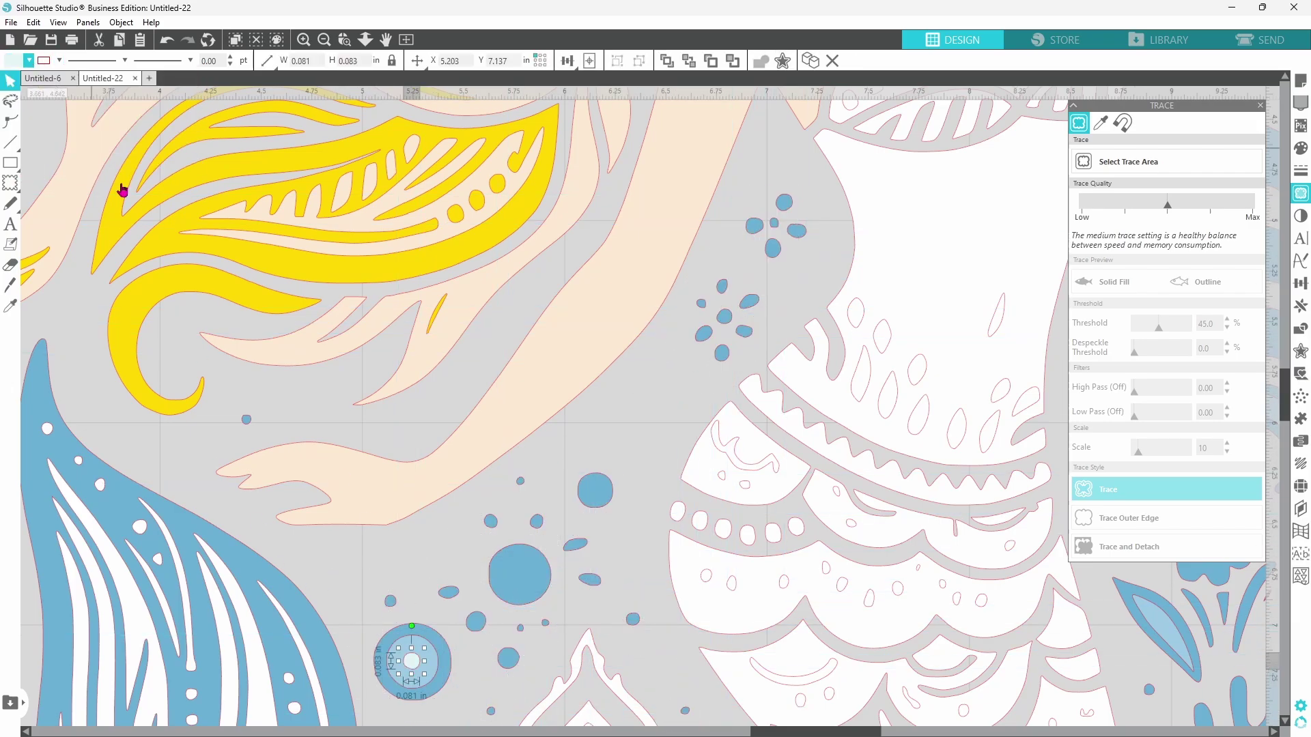
Lasso-select the mandala flower between the tail fin and the scales and fill it with purple
{"action": "scroll", "coordinate": [122, 190], "scroll_direction": "down", "scroll_amount": 2}
{"action": "left_click", "coordinate": [406, 40]}
{"action": "left_click", "coordinate": [992, 323]}
{"action": "scroll", "coordinate": [652, 513], "scroll_direction": "up", "scroll_amount": 5}
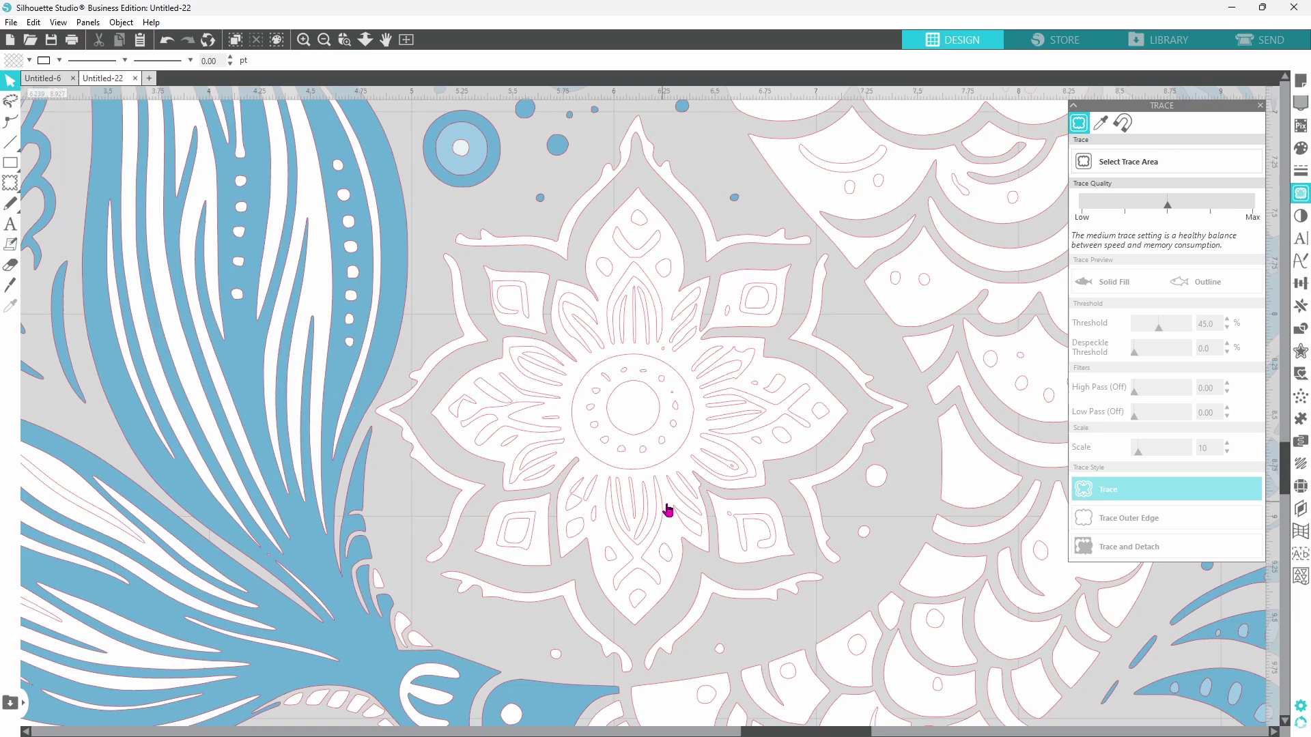
{"action": "left_click", "coordinate": [9, 102]}
{"action": "mouse_move", "coordinate": [432, 247]}
{"action": "left_mouse_down"}
{"action": "mouse_move", "coordinate": [561, 204]}
{"action": "mouse_move", "coordinate": [628, 112]}
{"action": "mouse_move", "coordinate": [715, 202]}
{"action": "mouse_move", "coordinate": [822, 247]}
{"action": "mouse_move", "coordinate": [901, 432]}
{"action": "mouse_move", "coordinate": [782, 612]}
{"action": "mouse_move", "coordinate": [642, 678]}
{"action": "mouse_move", "coordinate": [454, 607]}
{"action": "mouse_move", "coordinate": [379, 423]}
{"action": "mouse_move", "coordinate": [448, 241]}
{"action": "left_mouse_up"}
{"action": "left_click", "coordinate": [29, 60]}
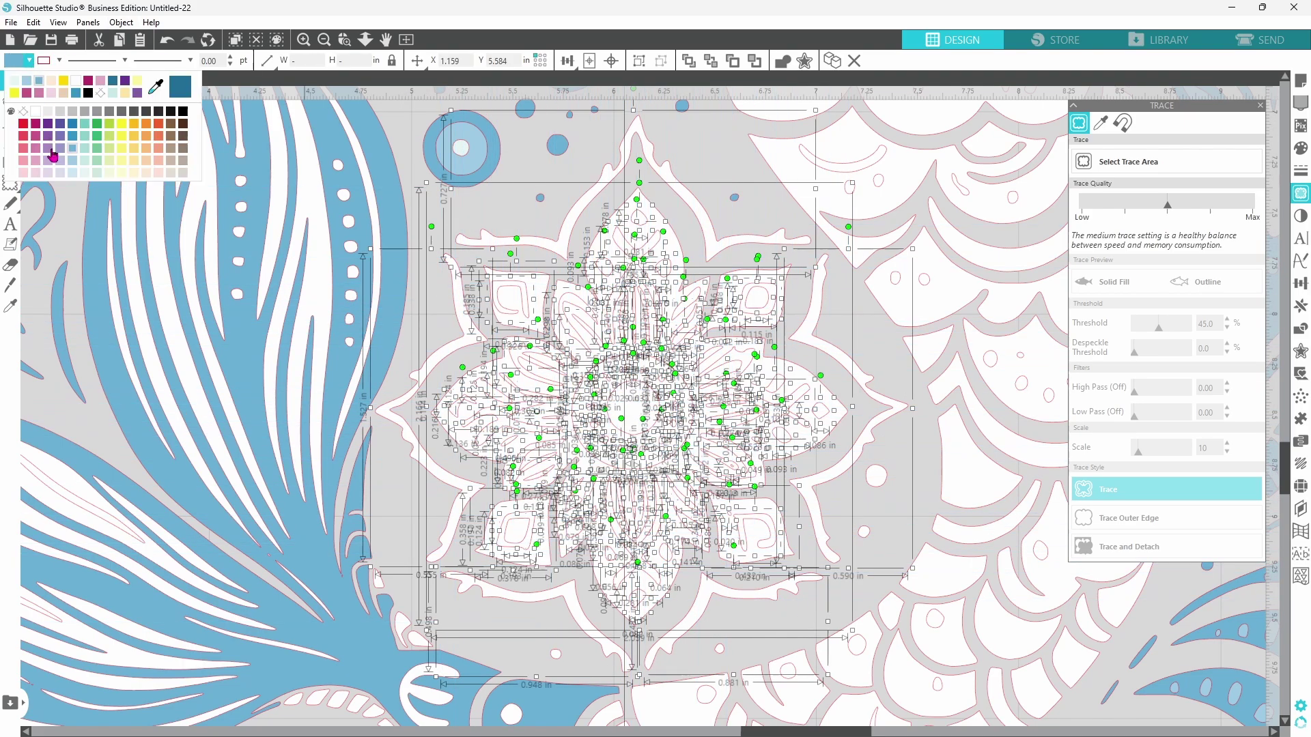
{"action": "left_click", "coordinate": [45, 138]}
Fill the four small dots around the mandala flower with medium blue and its petals with light blue
{"action": "left_click", "coordinate": [898, 498]}
{"action": "left_click", "coordinate": [29, 60]}
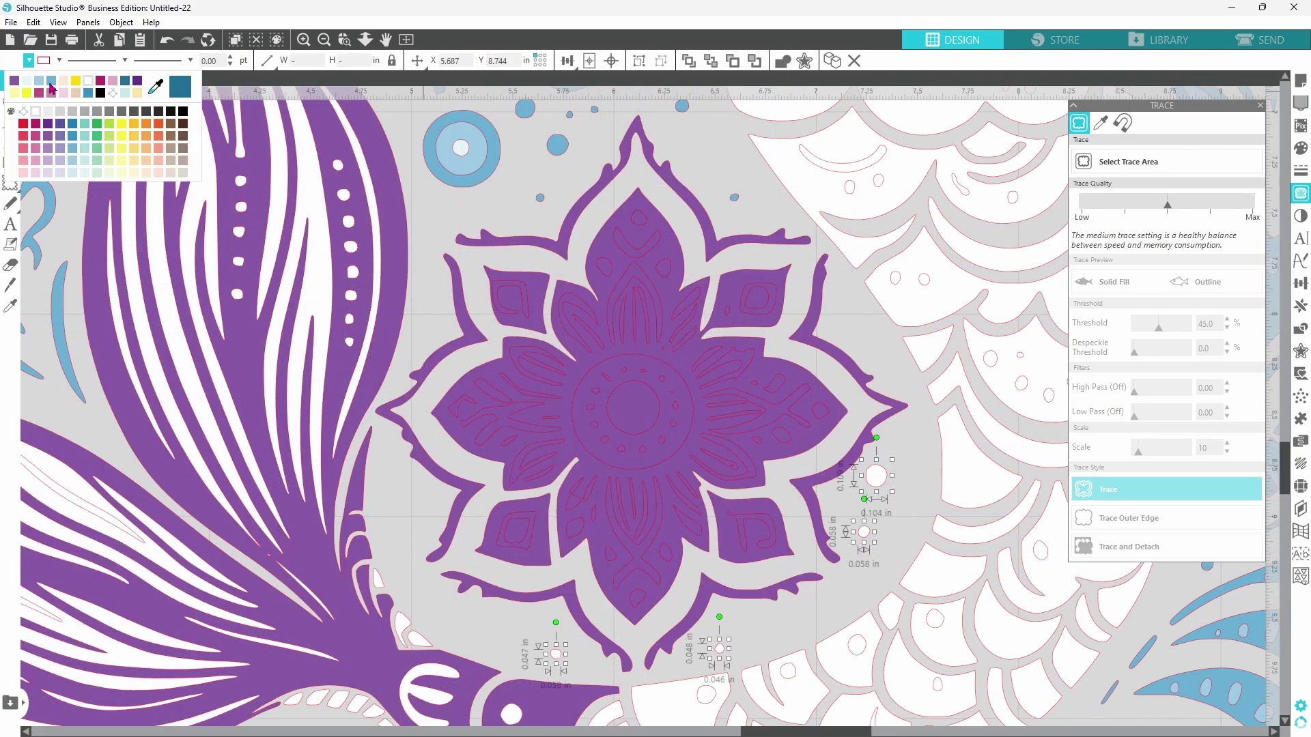
{"action": "left_click", "coordinate": [530, 307]}
{"action": "left_click", "coordinate": [595, 265], "text": "shift"}
{"action": "left_click", "coordinate": [29, 61]}
{"action": "left_click", "coordinate": [51, 87]}
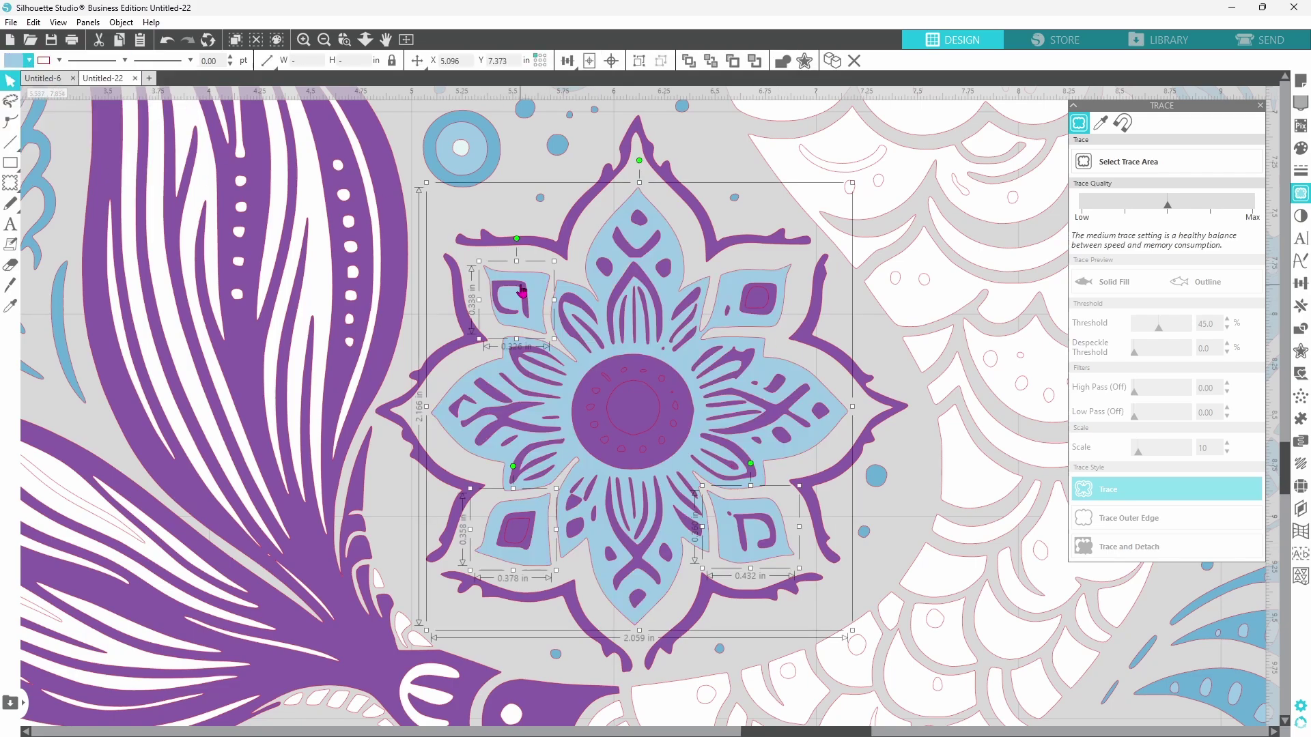
Recolor the small square in the mandala's upper-right petal together with the ring of dots in the flower's center
{"action": "left_click", "coordinate": [756, 304]}
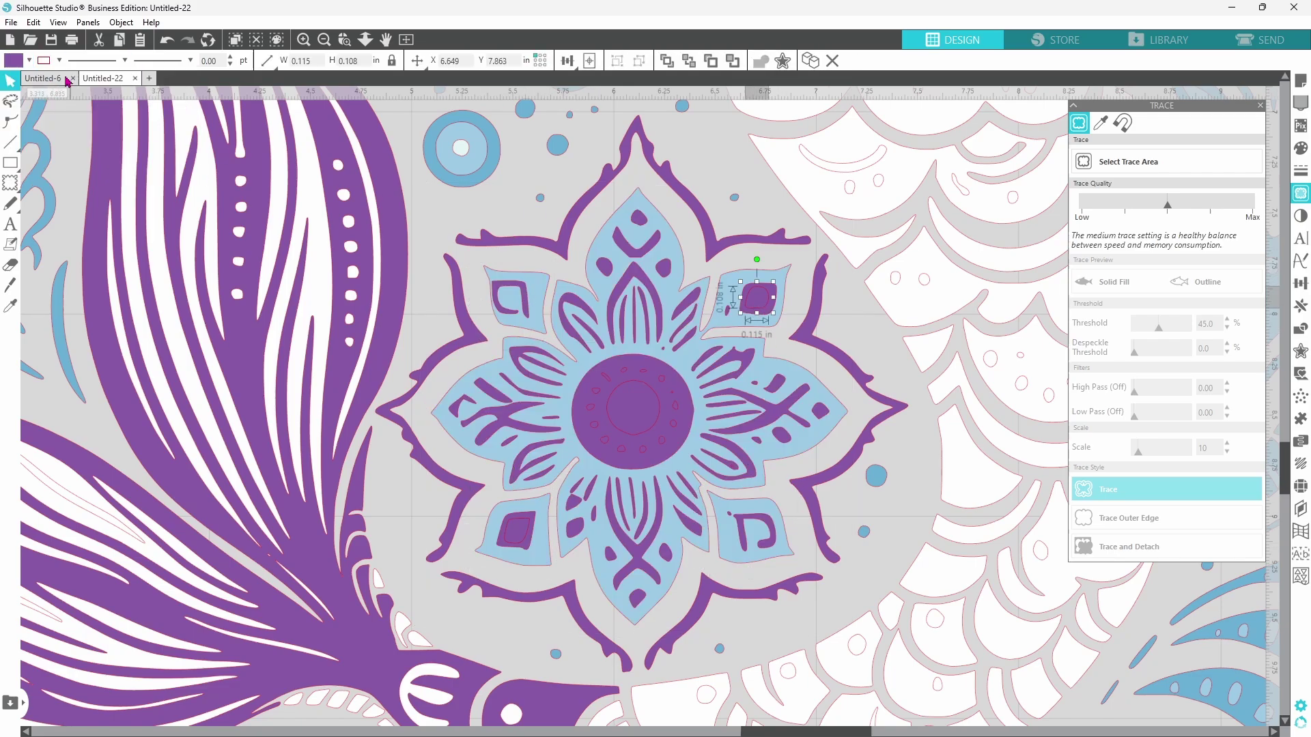
{"action": "left_click", "coordinate": [612, 387], "text": "shift"}
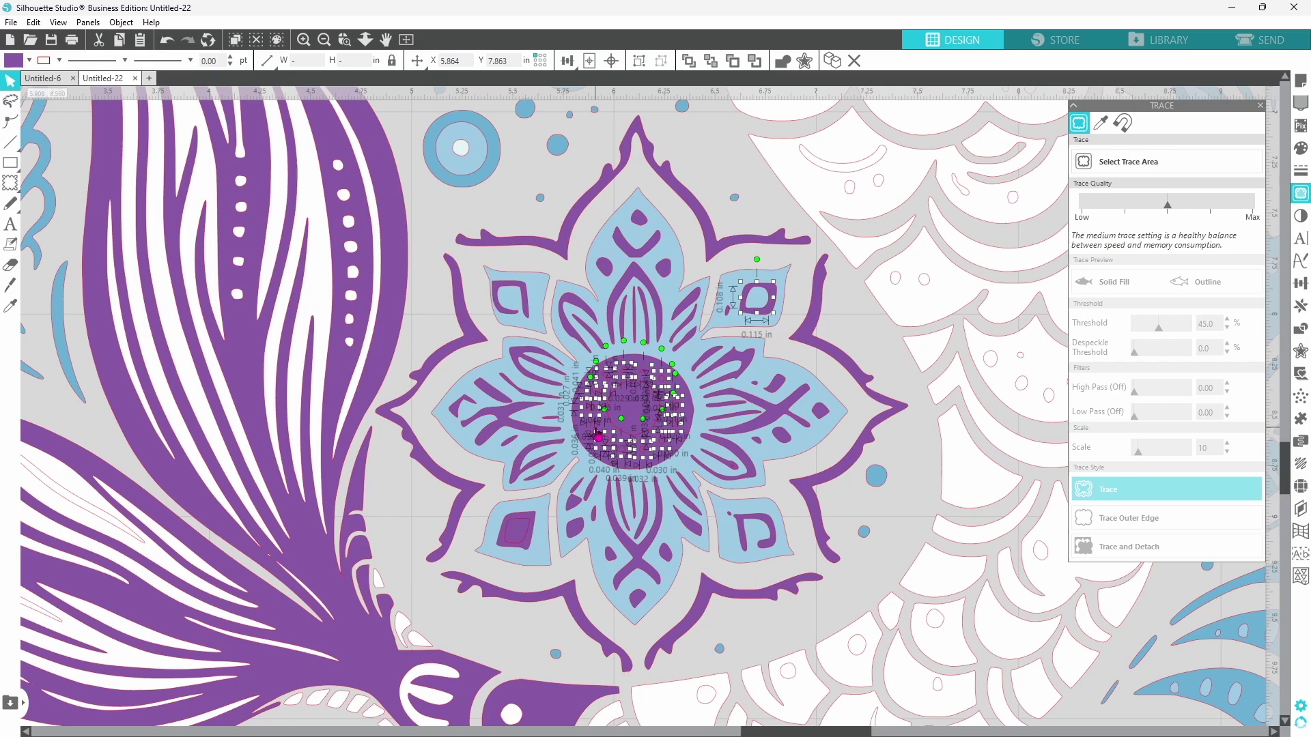
{"action": "left_click", "coordinate": [29, 60]}
{"action": "left_click", "coordinate": [129, 130]}
Fill the small inner square of the mandala's upper-right petal with light blue
{"action": "left_click", "coordinate": [806, 286]}
{"action": "left_click", "coordinate": [756, 298]}
{"action": "left_click", "coordinate": [28, 60]}
{"action": "left_click", "coordinate": [52, 87]}
{"action": "left_click", "coordinate": [407, 41]}
{"action": "left_click", "coordinate": [985, 334]}
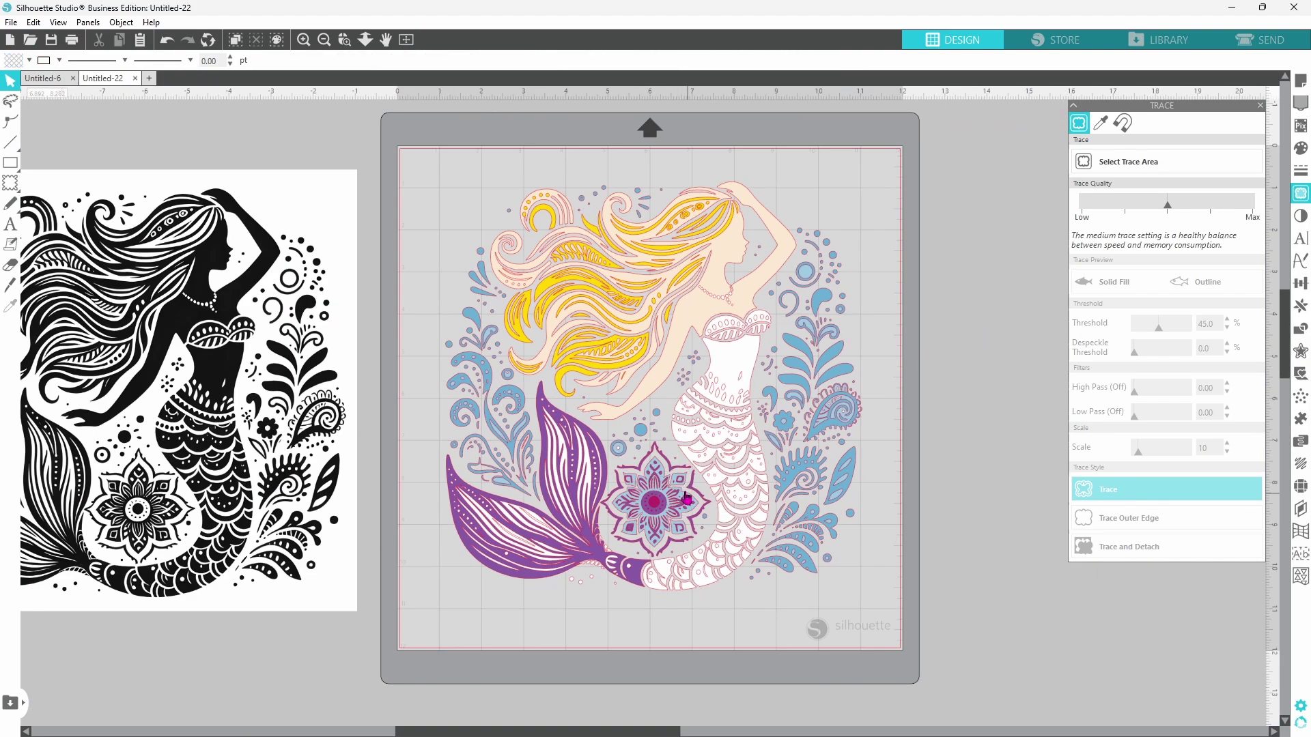
Select the mandala's light blue petals and the small inner squares of its corner petals and fill them with pink
{"action": "left_click_drag", "start_coordinate": [579, 446], "coordinate": [740, 578]}
{"action": "left_click", "coordinate": [597, 223]}
{"action": "left_click", "coordinate": [509, 279], "text": "shift"}
{"action": "left_click", "coordinate": [741, 258], "text": "shift"}
{"action": "left_click", "coordinate": [738, 517], "text": "shift"}
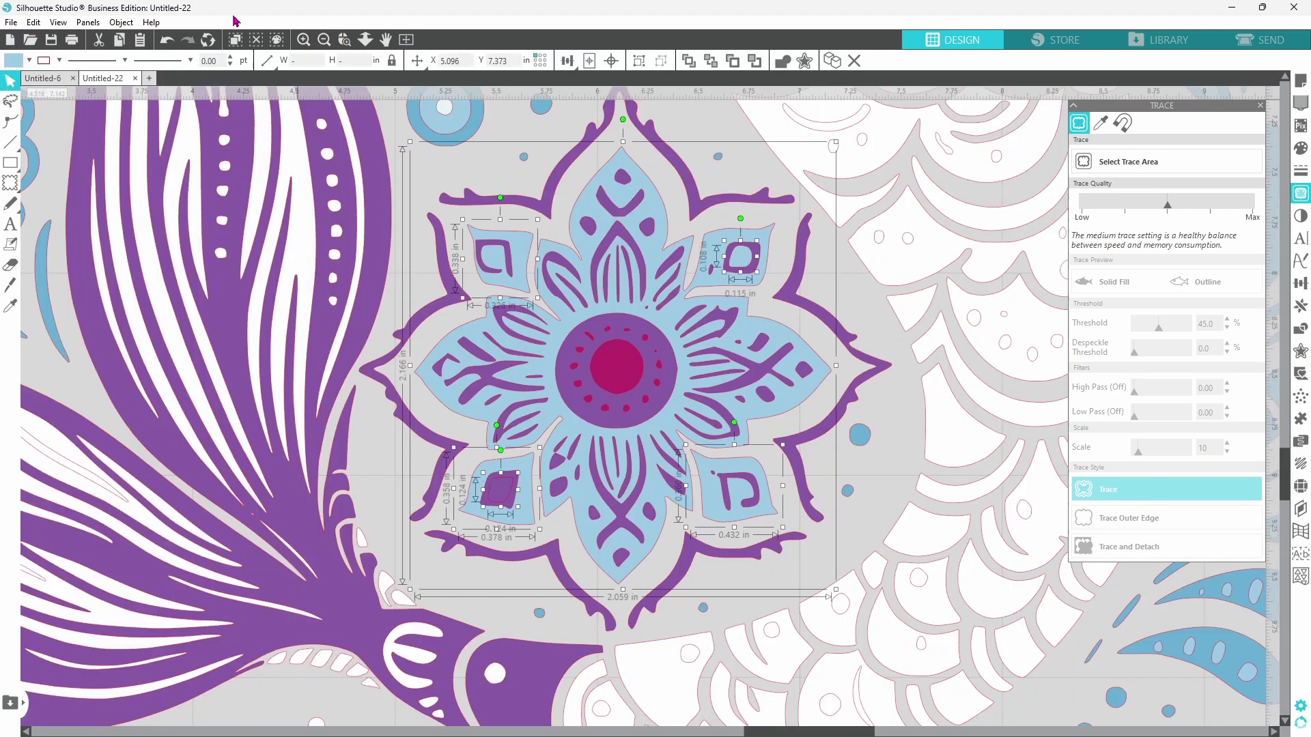
{"action": "left_click", "coordinate": [29, 60]}
{"action": "left_click", "coordinate": [65, 93]}
{"action": "left_click", "coordinate": [28, 60]}
{"action": "left_click", "coordinate": [52, 94]}
{"action": "left_click", "coordinate": [407, 40]}
{"action": "left_click", "coordinate": [970, 276]}
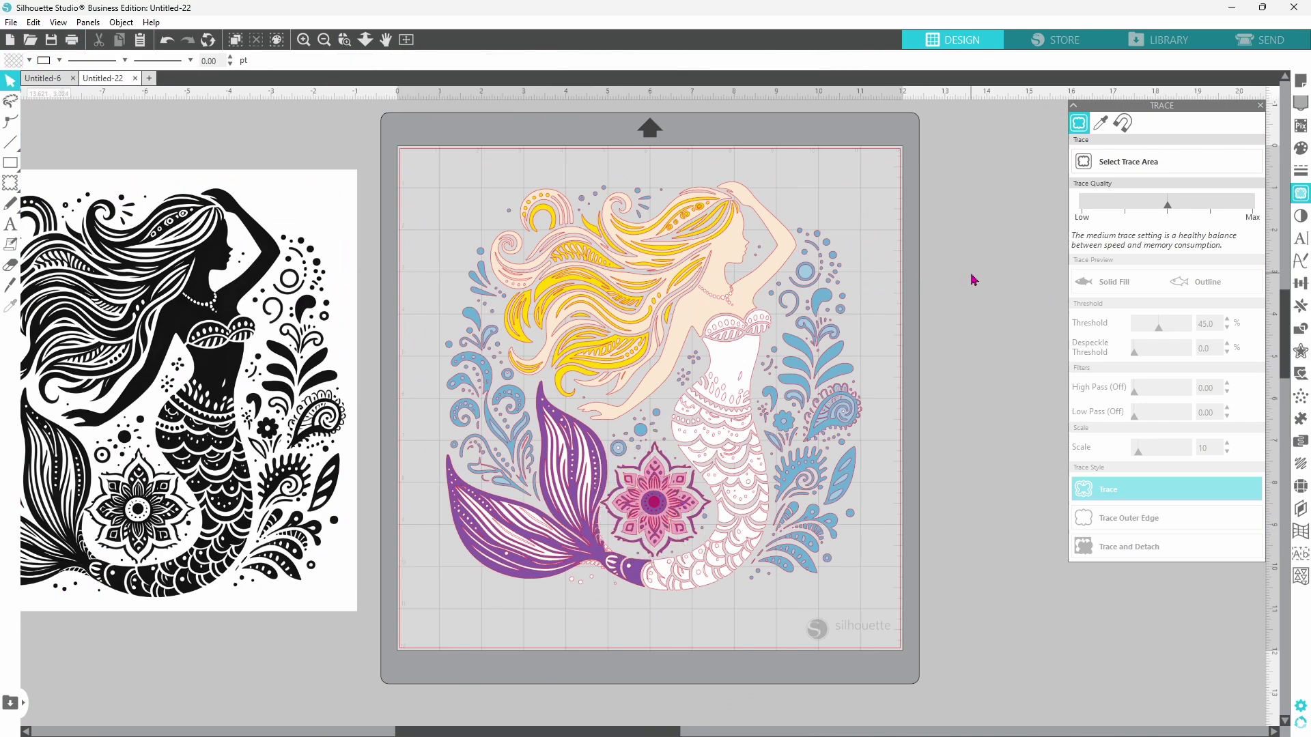
Select the group of small dots below the base of the tail fin and fill them with medium blue
{"action": "left_click_drag", "start_coordinate": [564, 570], "coordinate": [611, 590]}
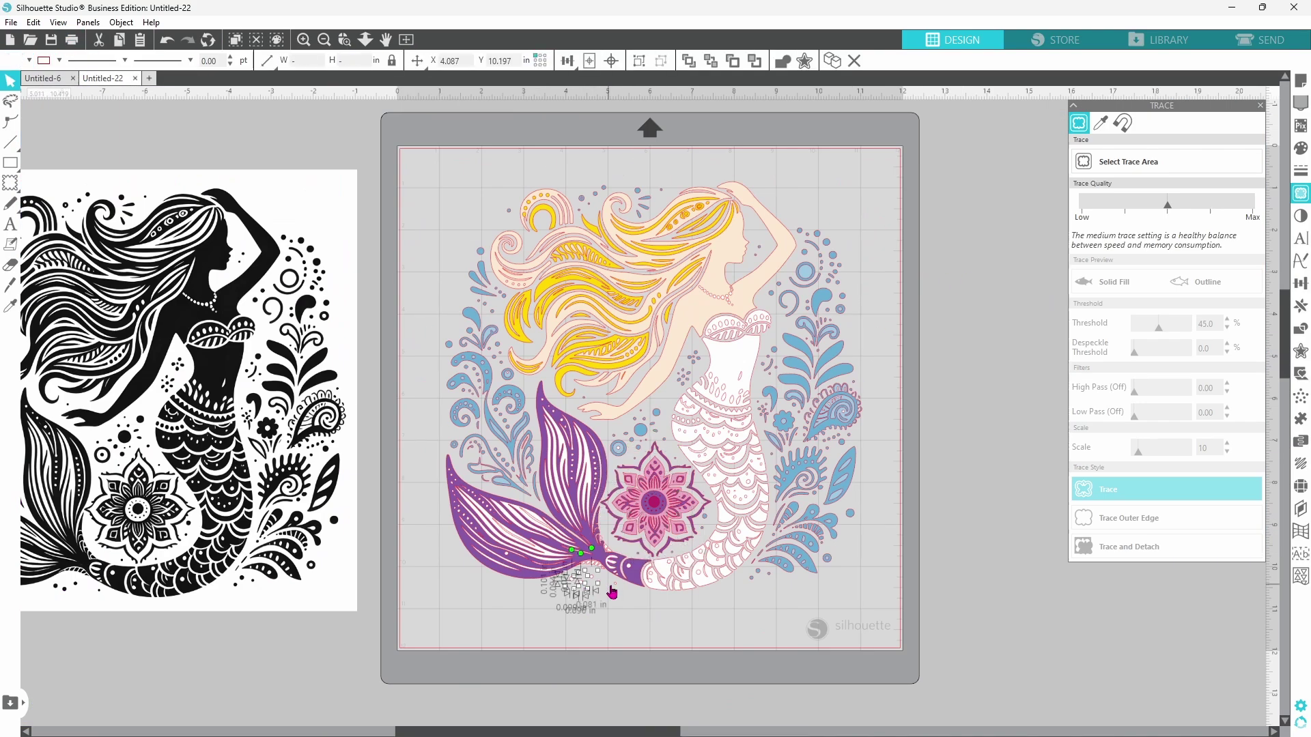
{"action": "left_click", "coordinate": [29, 60]}
{"action": "left_click", "coordinate": [65, 91]}
{"action": "left_click", "coordinate": [951, 438]}
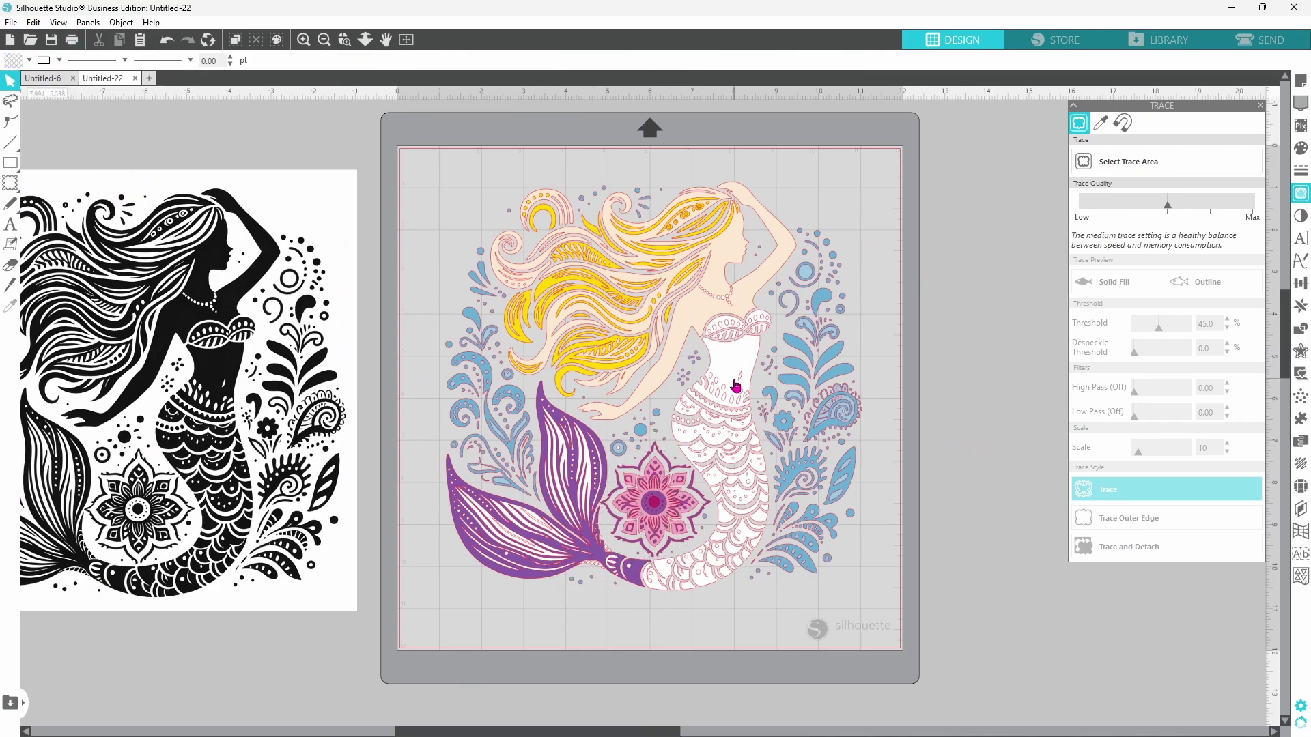
Lasso-select the mermaid's tail fin, scales, torso and bikini top and fill them with dark purple
{"action": "mouse_move", "coordinate": [604, 578]}
{"action": "left_mouse_down"}
{"action": "mouse_move", "coordinate": [720, 585]}
{"action": "mouse_move", "coordinate": [771, 526]}
{"action": "left_mouse_up"}
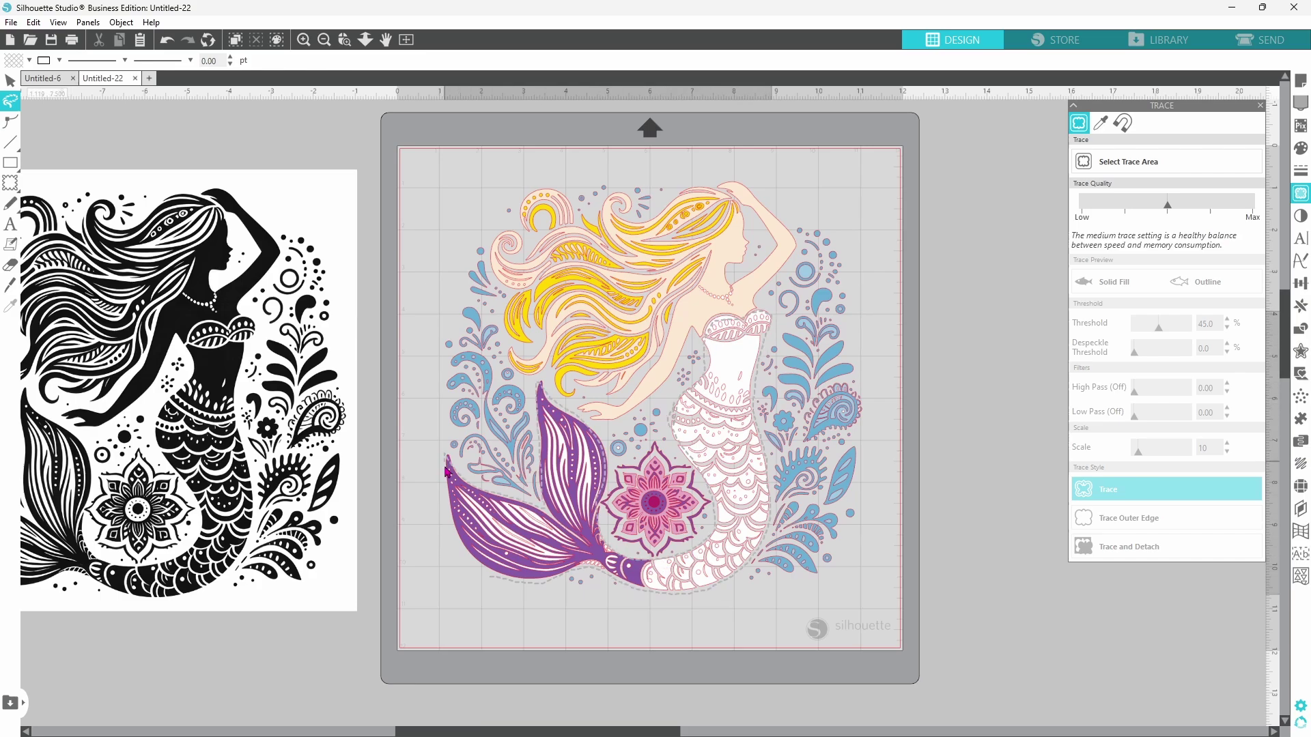
{"action": "left_click_drag", "start_coordinate": [445, 471], "coordinate": [494, 584]}
{"action": "left_click", "coordinate": [29, 61]}
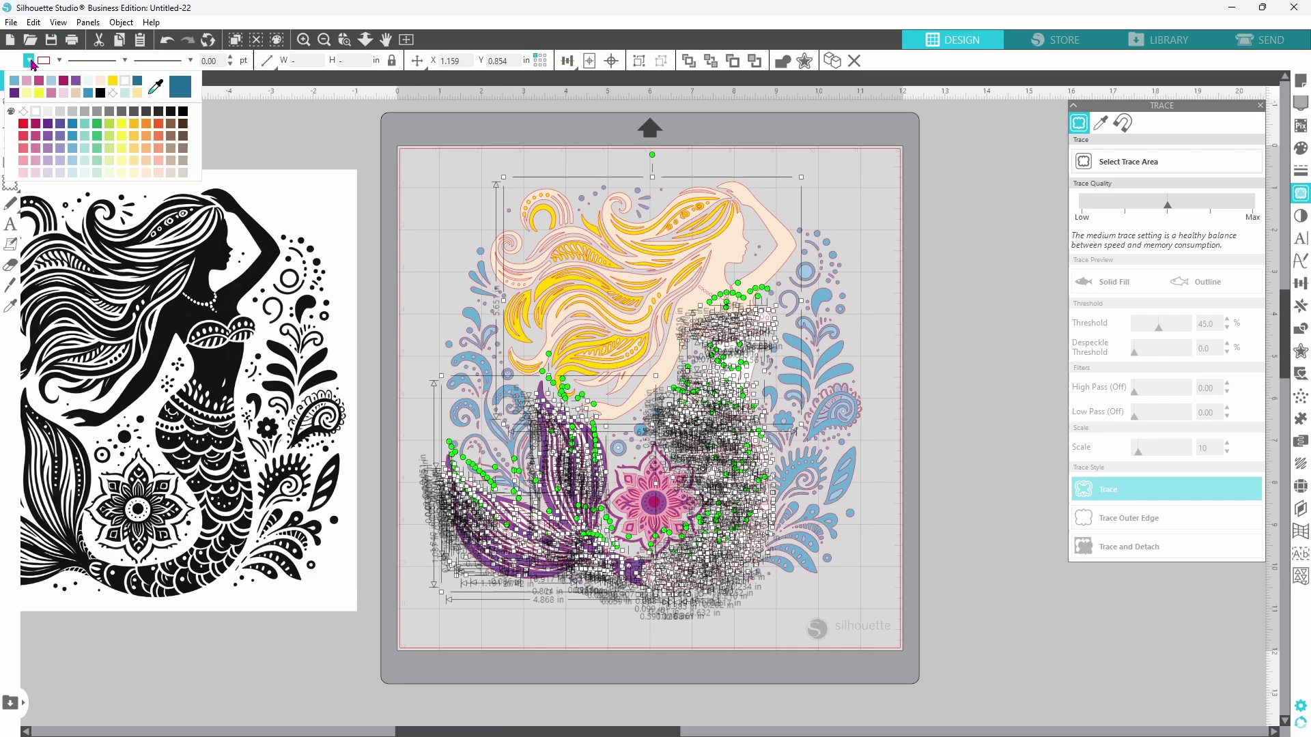
{"action": "left_click", "coordinate": [15, 93]}
Fill the mermaid's connected hair-and-body shape and her bare torso with light peach
{"action": "left_click", "coordinate": [723, 287]}
{"action": "left_click", "coordinate": [29, 60]}
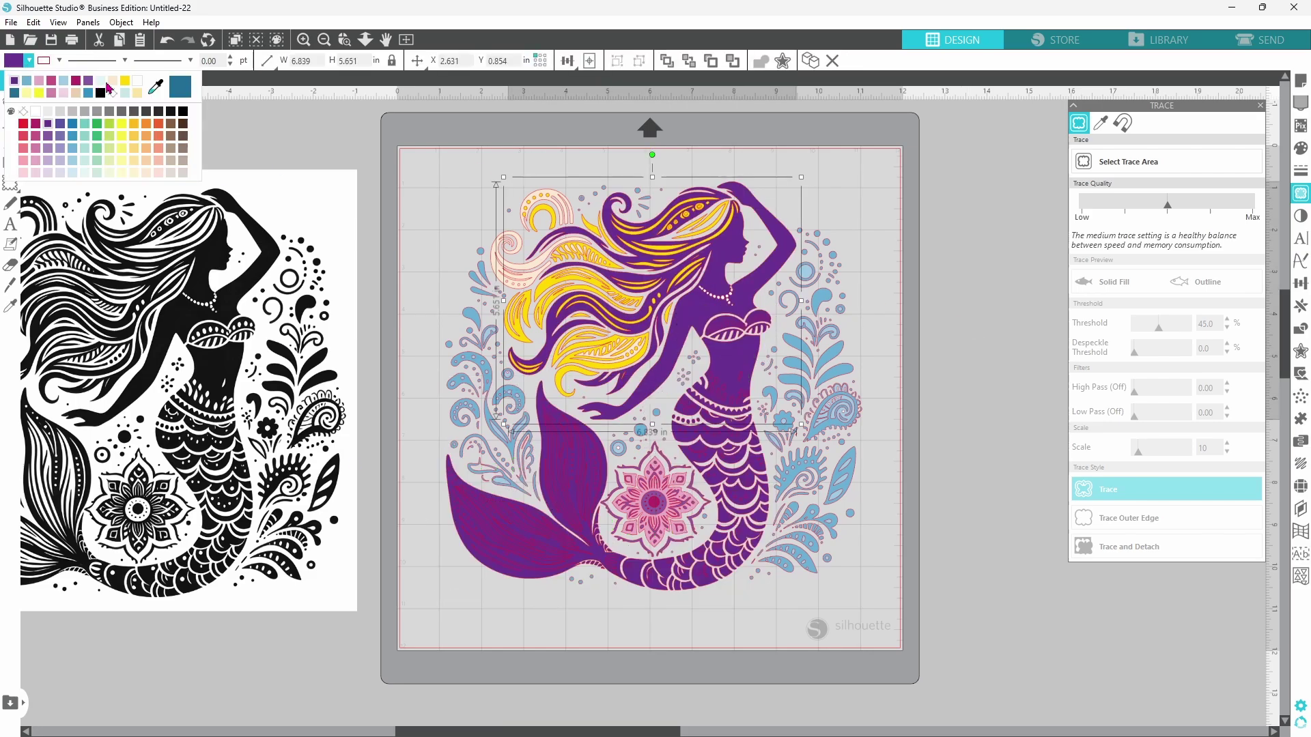
{"action": "left_click", "coordinate": [100, 81]}
{"action": "left_click", "coordinate": [730, 362]}
{"action": "left_click", "coordinate": [29, 60]}
{"action": "left_click", "coordinate": [101, 80]}
{"action": "left_click", "coordinate": [959, 336]}
Fill the large tail fin and the shapes of the bikini top with magenta
{"action": "left_click", "coordinate": [560, 478]}
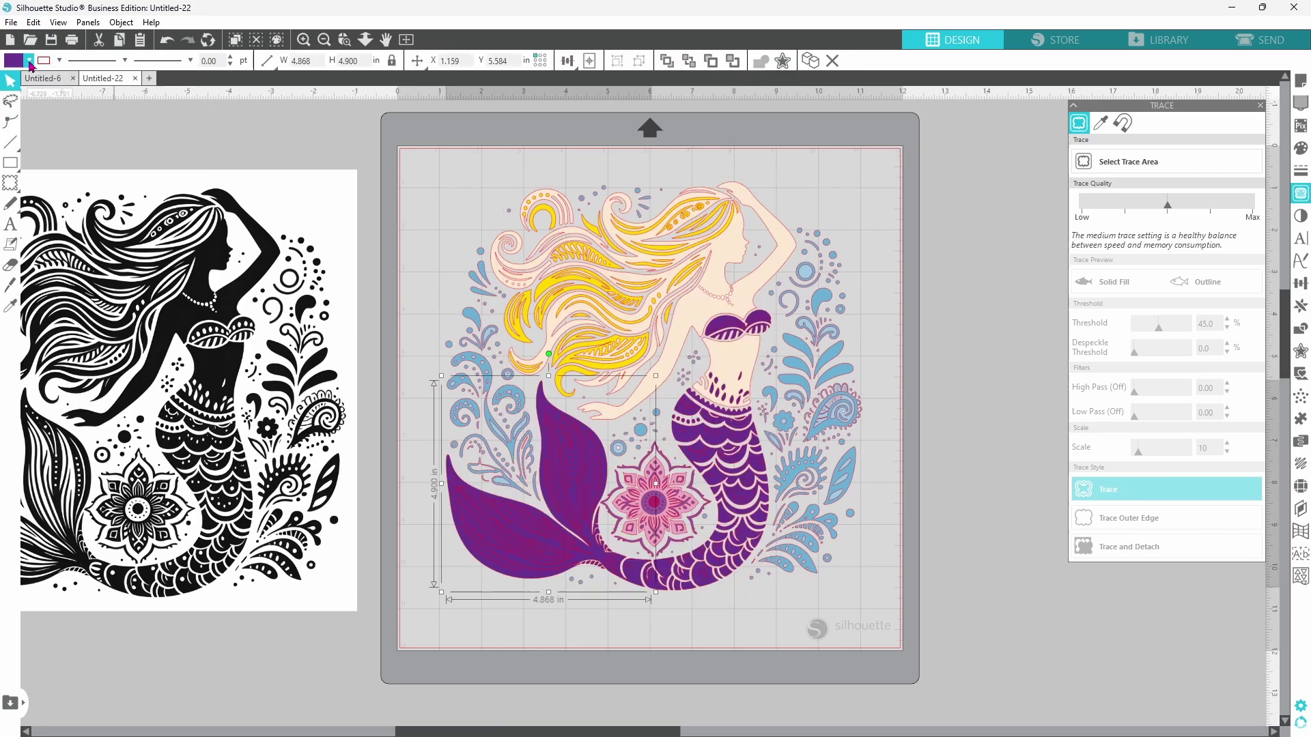
{"action": "left_click", "coordinate": [345, 39]}
{"action": "left_click_drag", "start_coordinate": [665, 269], "coordinate": [773, 403]}
{"action": "left_click_drag", "start_coordinate": [558, 271], "coordinate": [892, 418]}
{"action": "left_click", "coordinate": [29, 61]}
{"action": "left_click", "coordinate": [39, 81]}
Fill the single slanted teardrop on the mermaid's belly with a peach skin tone
{"action": "scroll", "coordinate": [594, 362], "scroll_direction": "down", "scroll_amount": 2}
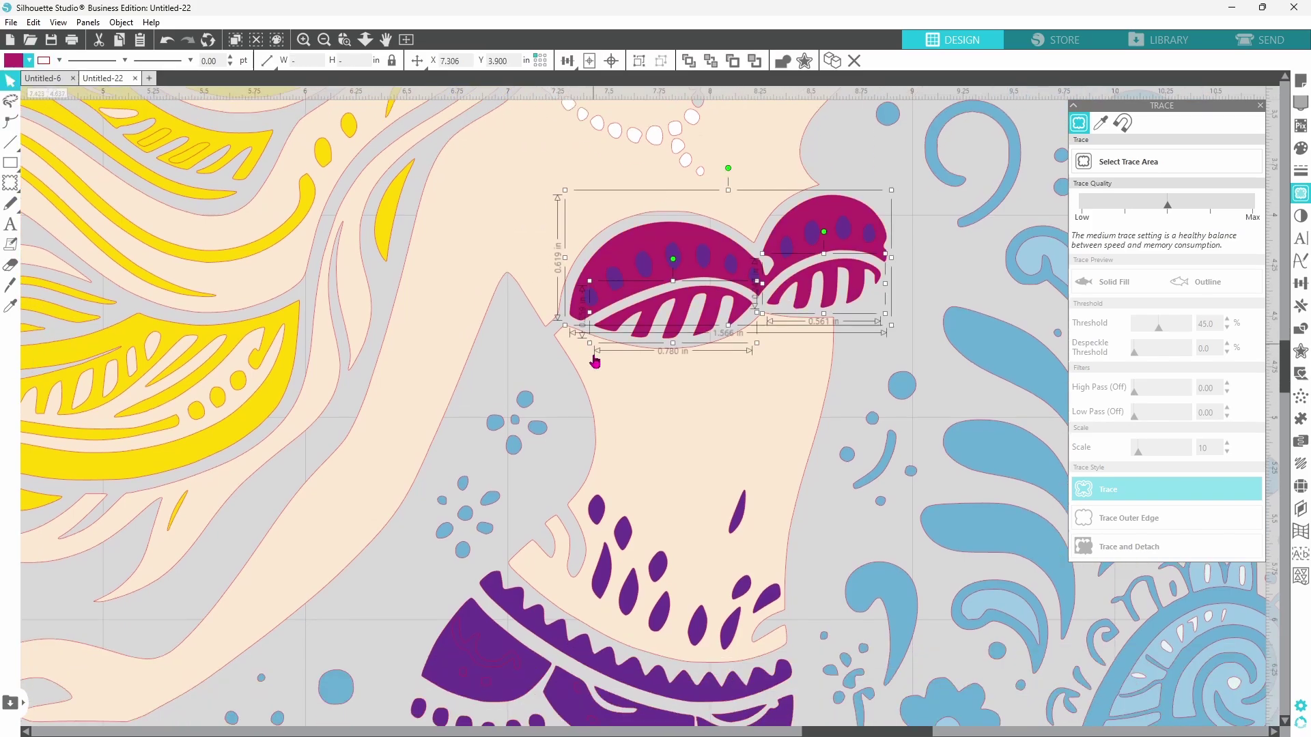
{"action": "left_click", "coordinate": [738, 419]}
{"action": "left_click", "coordinate": [30, 61]}
{"action": "left_click", "coordinate": [32, 89]}
Select the waistband pieces and the row of beads at the top of the tail and fill them with magenta
{"action": "scroll", "coordinate": [477, 342], "scroll_direction": "down", "scroll_amount": 4}
{"action": "left_click", "coordinate": [519, 408]}
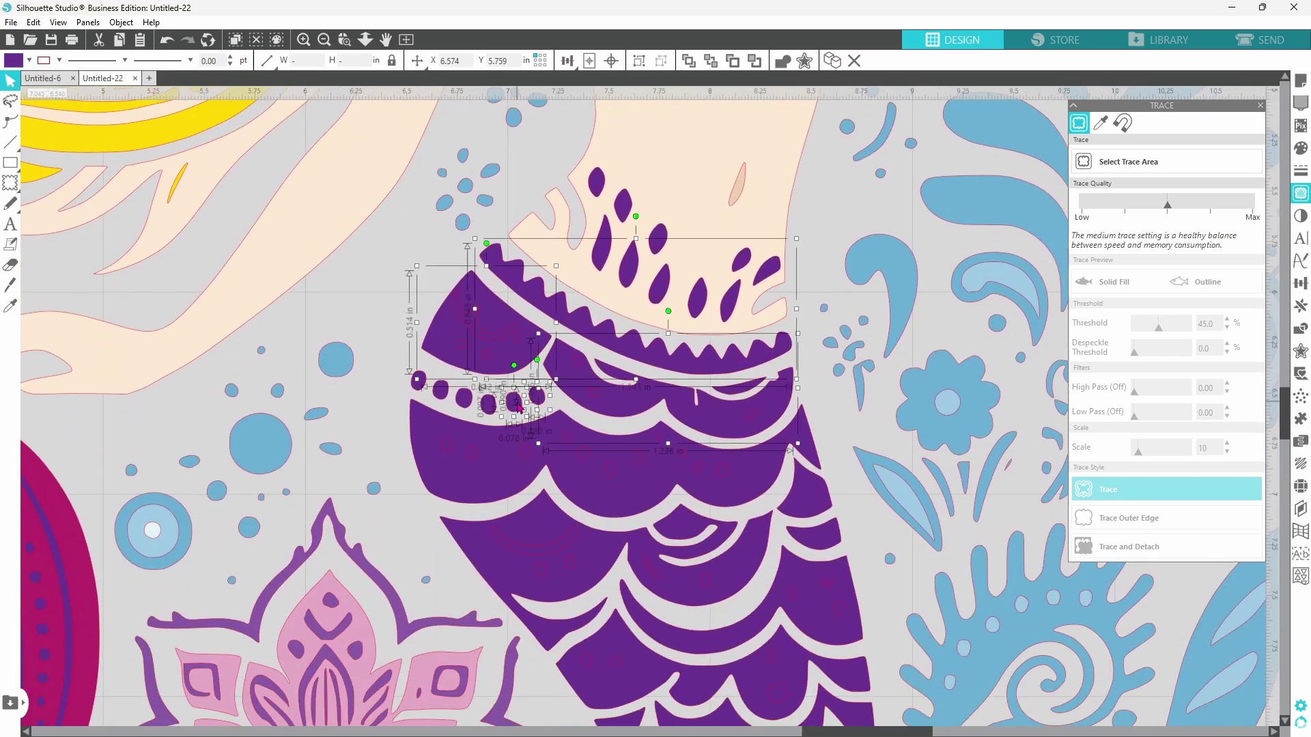
{"action": "left_click", "coordinate": [29, 61]}
{"action": "left_click", "coordinate": [39, 80]}
{"action": "left_click", "coordinate": [406, 40]}
{"action": "left_click", "coordinate": [965, 357]}
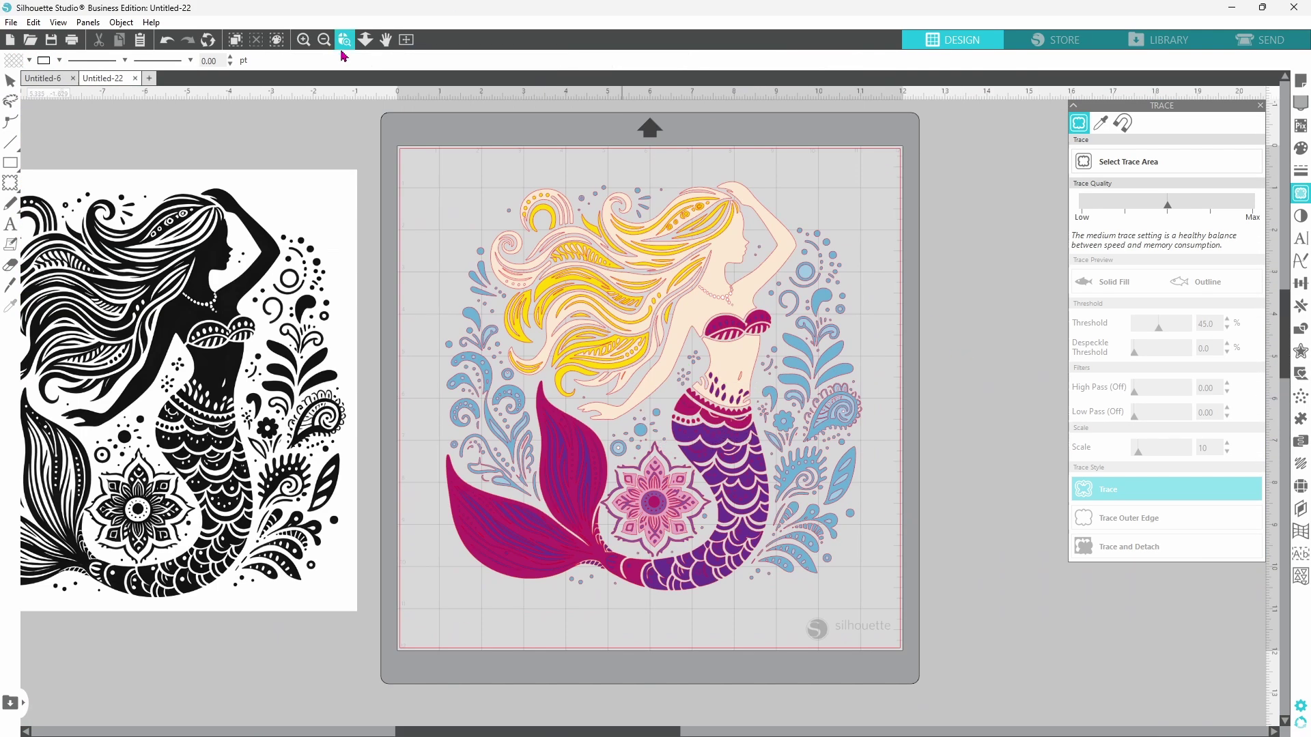
Select the upper rows of tail scales just below the magenta waistband and fill them with very light pink
{"action": "left_click_drag", "start_coordinate": [672, 398], "coordinate": [789, 528]}
{"action": "left_click", "coordinate": [414, 311]}
{"action": "left_click", "coordinate": [478, 369], "text": "shift"}
{"action": "left_click", "coordinate": [763, 348], "text": "shift"}
{"action": "left_click", "coordinate": [751, 409], "text": "shift"}
{"action": "left_click", "coordinate": [30, 60]}
{"action": "left_click", "coordinate": [72, 95]}
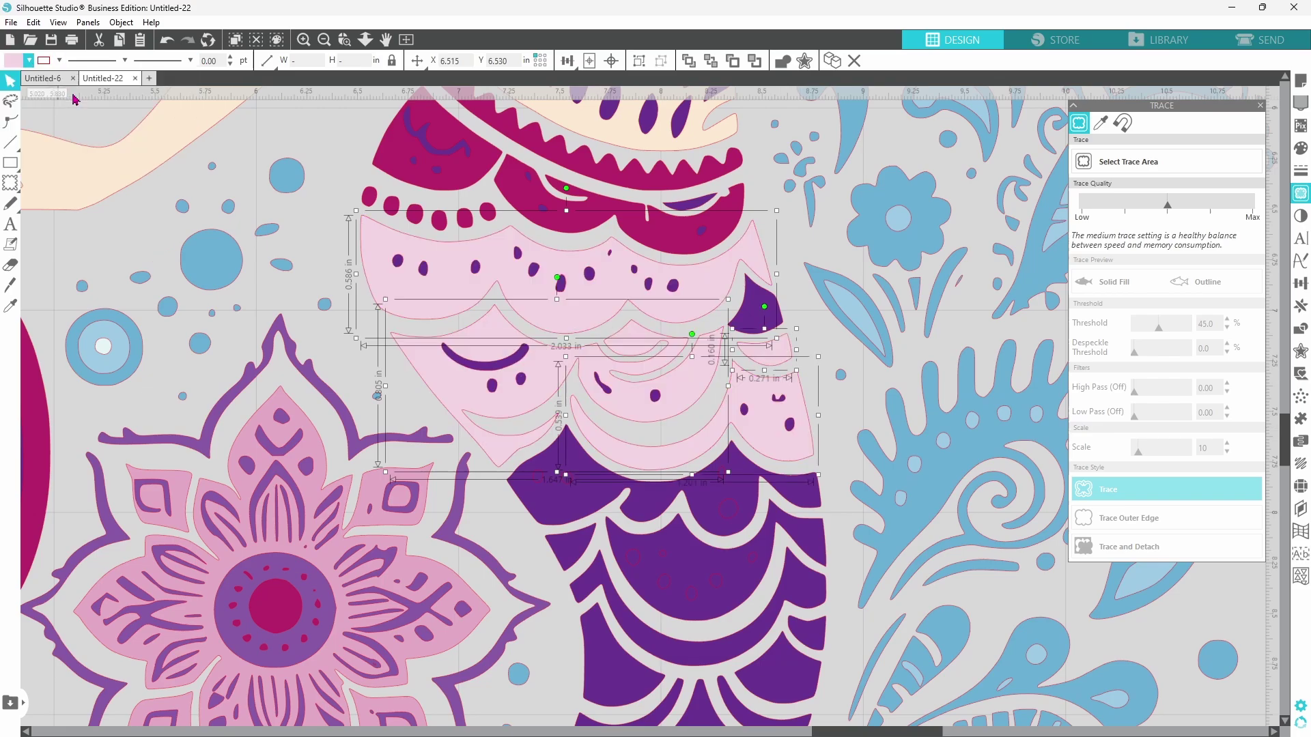
{"action": "left_click", "coordinate": [755, 304]}
Select the middle rows of scales beside the mandala and fill them with the petals' pink
{"action": "scroll", "coordinate": [754, 304], "scroll_direction": "down", "scroll_amount": 4}
{"action": "left_click", "coordinate": [580, 198]}
{"action": "left_click", "coordinate": [573, 263], "text": "shift"}
{"action": "left_click", "coordinate": [655, 287], "text": "shift"}
{"action": "left_click", "coordinate": [648, 351], "text": "shift"}
{"action": "left_click", "coordinate": [614, 382], "text": "shift"}
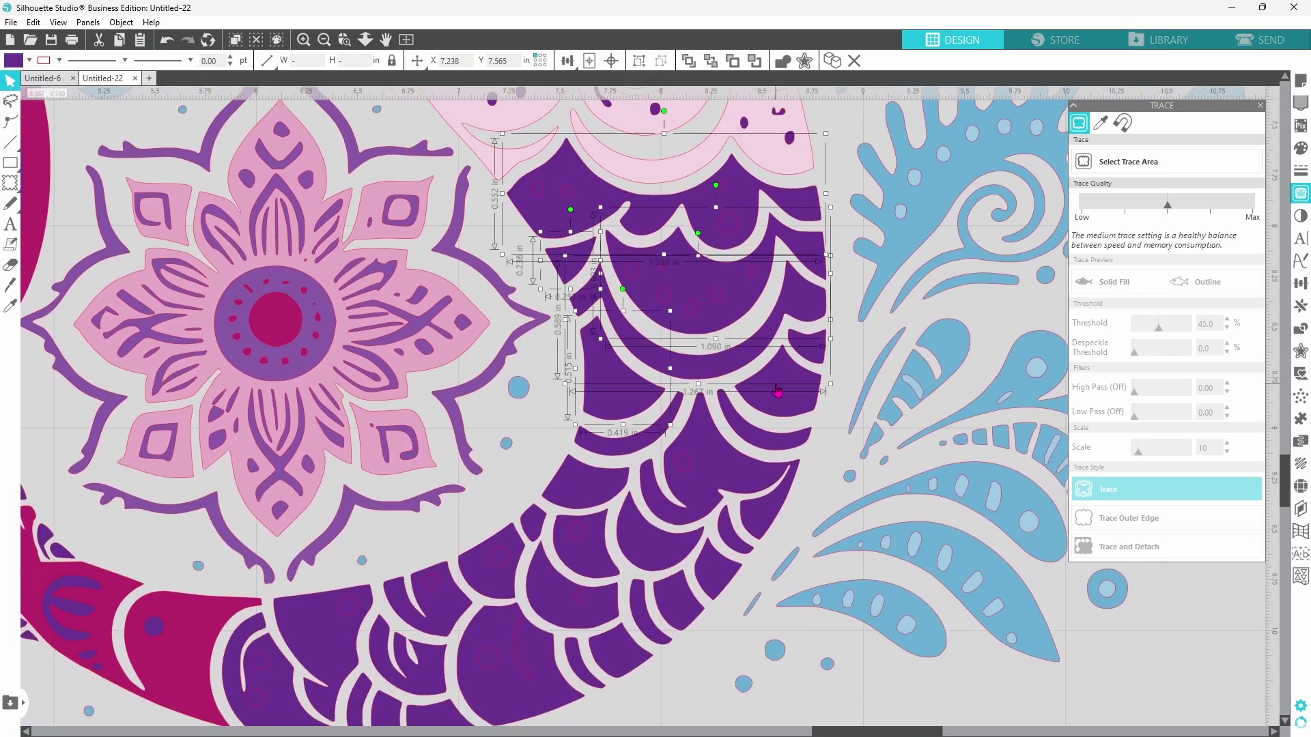
{"action": "left_click", "coordinate": [777, 391], "text": "shift"}
{"action": "left_click", "coordinate": [806, 347], "text": "shift"}
{"action": "left_click", "coordinate": [29, 61]}
{"action": "left_click", "coordinate": [14, 81]}
Select the scales below the middle rows, where the tail begins to curve, and fill them with a medium pink
{"action": "left_click", "coordinate": [617, 443]}
{"action": "left_click", "coordinate": [689, 459], "text": "shift"}
{"action": "left_click", "coordinate": [765, 437], "text": "shift"}
{"action": "left_click", "coordinate": [29, 60]}
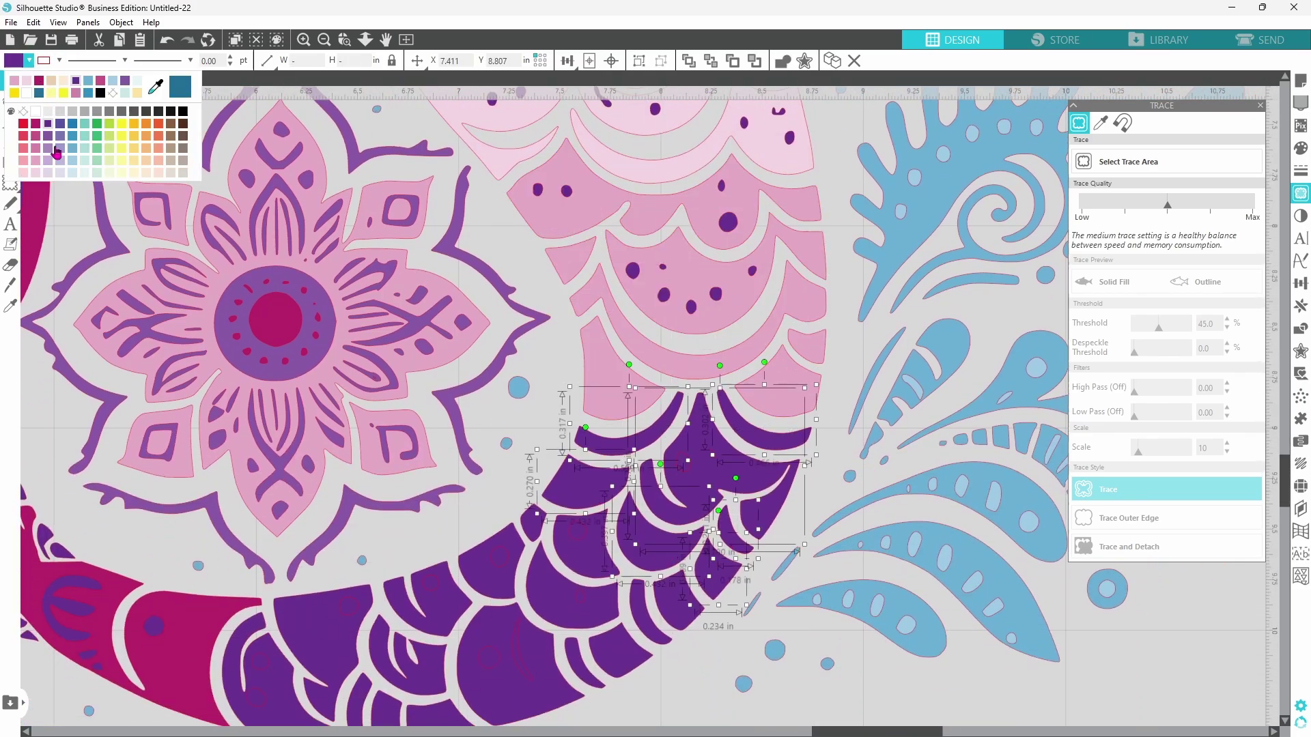
{"action": "left_click", "coordinate": [36, 148]}
Extend the medium pink fill to the next small scales along the tail's curve
{"action": "scroll", "coordinate": [587, 437], "scroll_direction": "down", "scroll_amount": 1}
{"action": "left_click", "coordinate": [536, 471]}
{"action": "left_click", "coordinate": [587, 501], "text": "shift"}
{"action": "left_click", "coordinate": [676, 550], "text": "shift"}
{"action": "left_click", "coordinate": [645, 560], "text": "shift"}
{"action": "left_click", "coordinate": [30, 61]}
{"action": "left_click", "coordinate": [14, 81]}
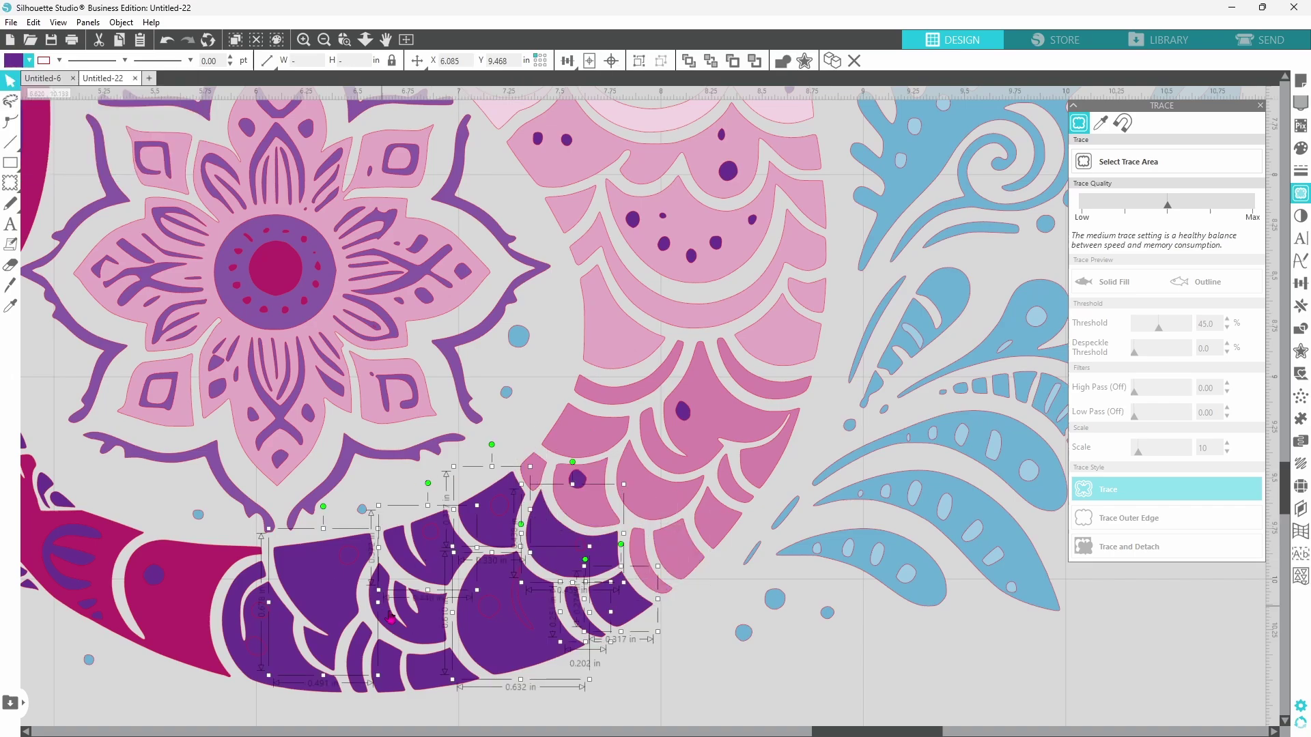
Select the remaining dark purple scales between the curve and the tail fin and fill them with deeper pink
{"action": "left_click", "coordinate": [389, 619], "text": "shift"}
{"action": "left_click", "coordinate": [426, 669], "text": "shift"}
{"action": "left_click", "coordinate": [358, 655], "text": "shift"}
{"action": "left_click", "coordinate": [246, 642], "text": "shift"}
{"action": "left_click", "coordinate": [29, 61]}
{"action": "left_click", "coordinate": [15, 80]}
{"action": "left_click", "coordinate": [813, 716]}
{"action": "key", "text": "ctrl+0"}
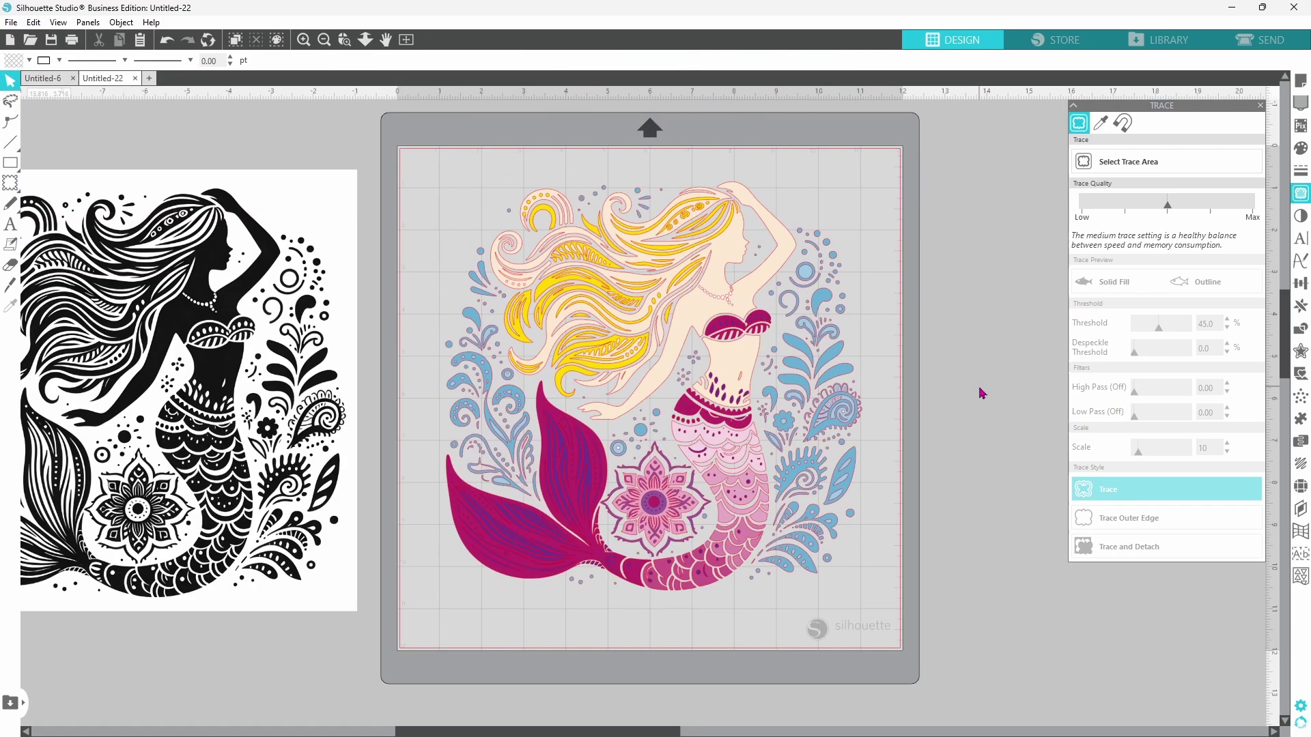
Select all the beads of the mermaid's necklace and fill them with dark purple
{"action": "left_click", "coordinate": [730, 297]}
{"action": "left_click", "coordinate": [506, 351]}
{"action": "left_click", "coordinate": [529, 368], "text": "shift"}
{"action": "left_click", "coordinate": [576, 396], "text": "shift"}
{"action": "left_click", "coordinate": [615, 401], "text": "shift"}
{"action": "left_click", "coordinate": [660, 436], "text": "shift"}
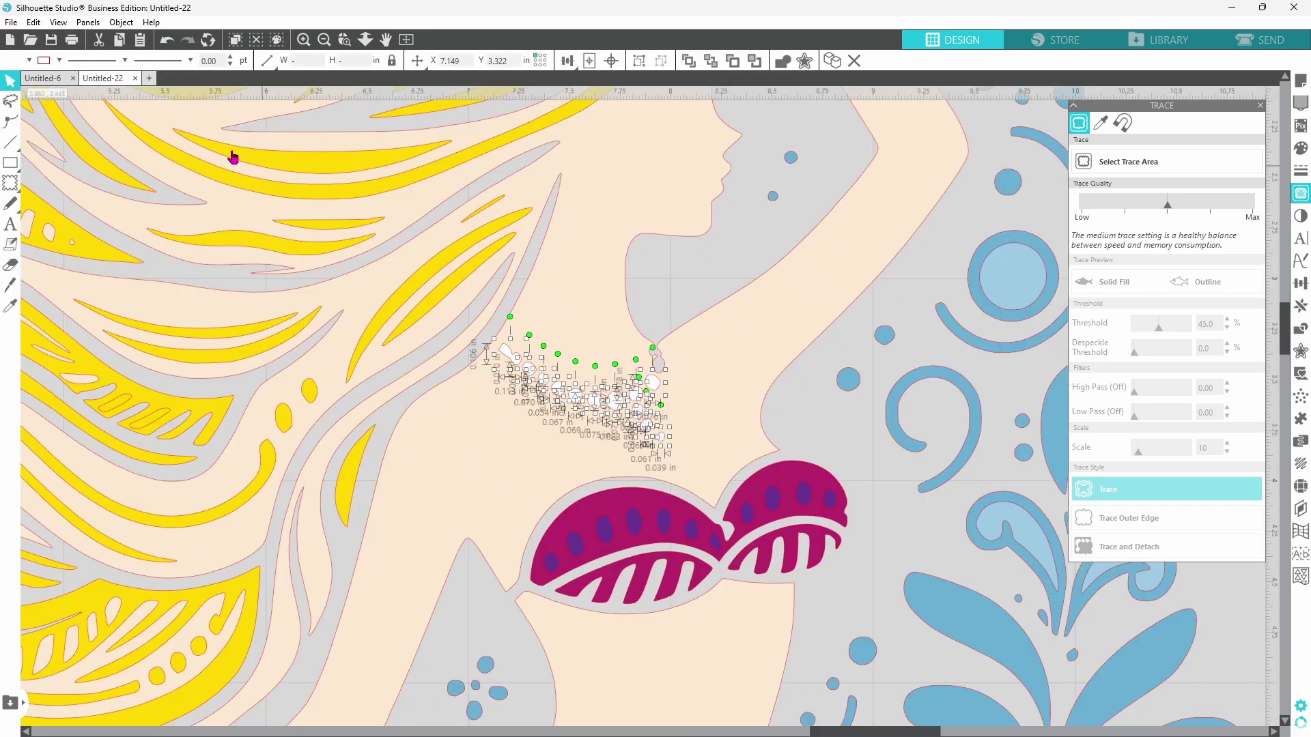
{"action": "left_click", "coordinate": [29, 61]}
{"action": "left_click", "coordinate": [35, 80]}
{"action": "left_click", "coordinate": [368, 40]}
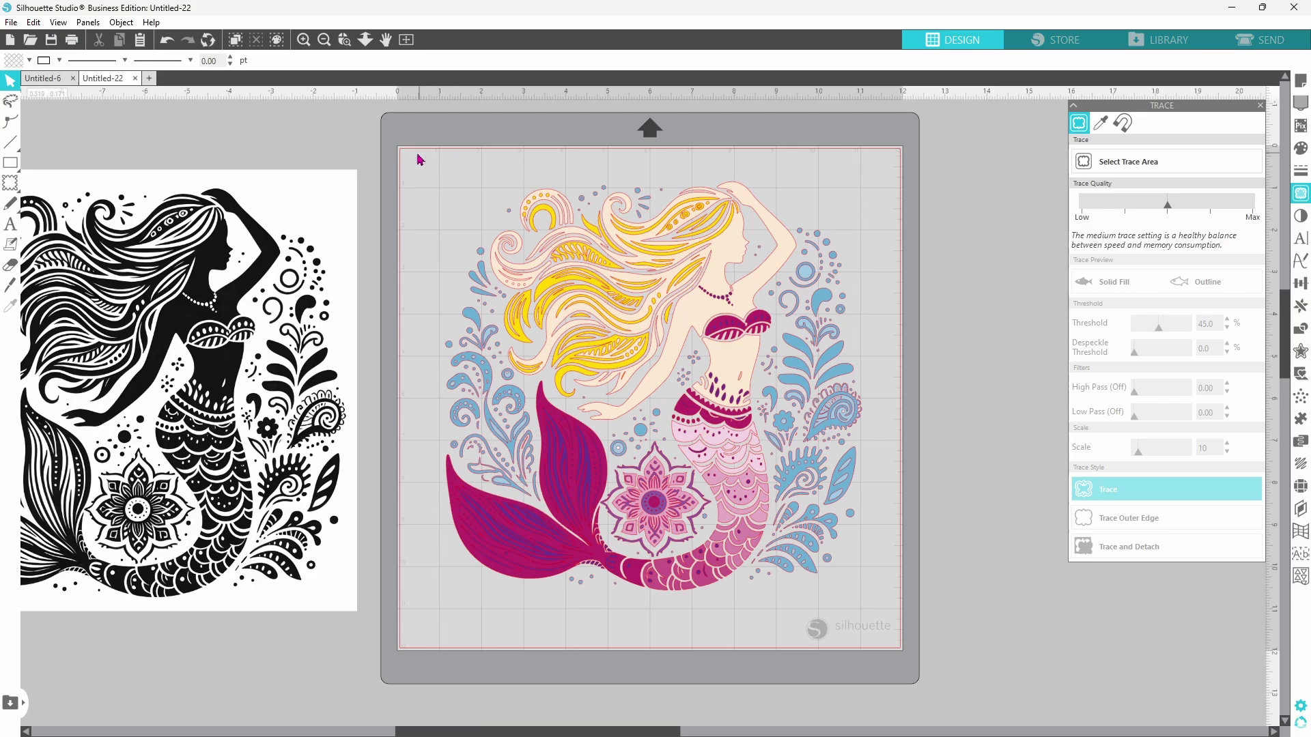
Select the entire design and set its line color to transparent to remove the outlines
{"action": "key", "text": "ctrl+a"}
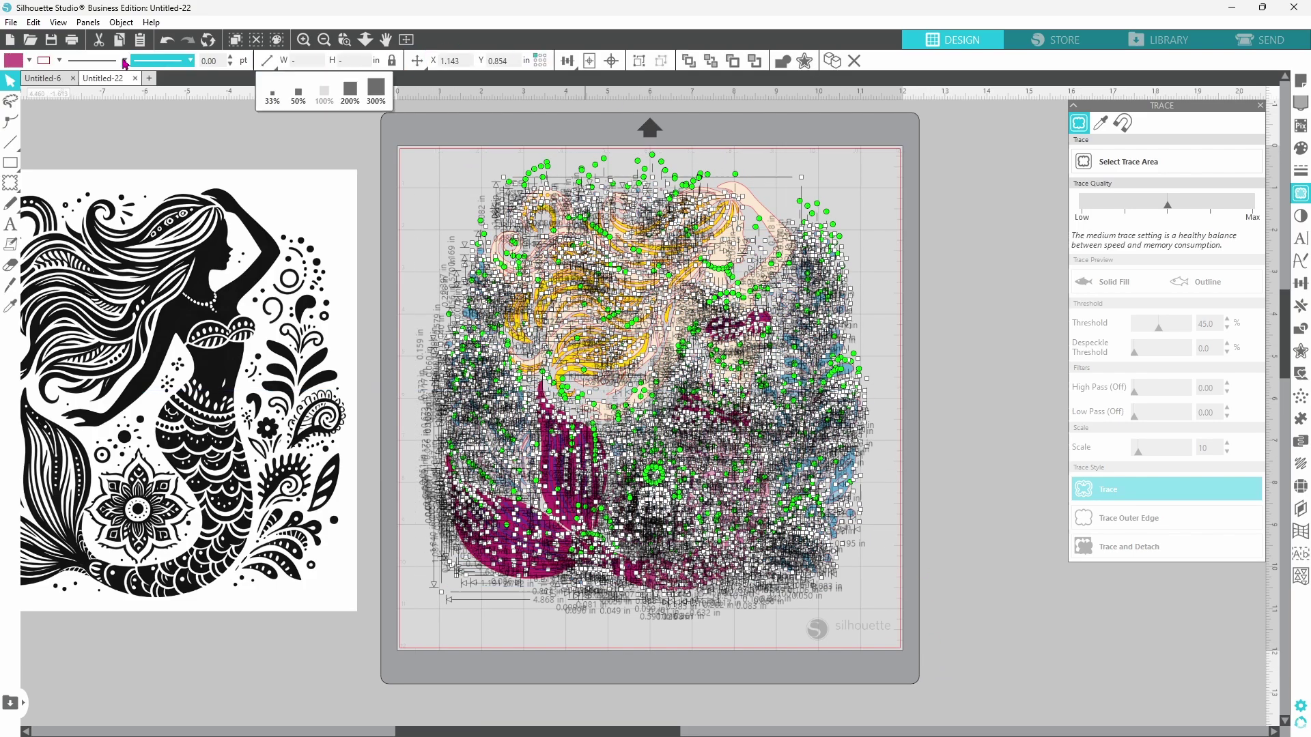
{"action": "left_click", "coordinate": [60, 61]}
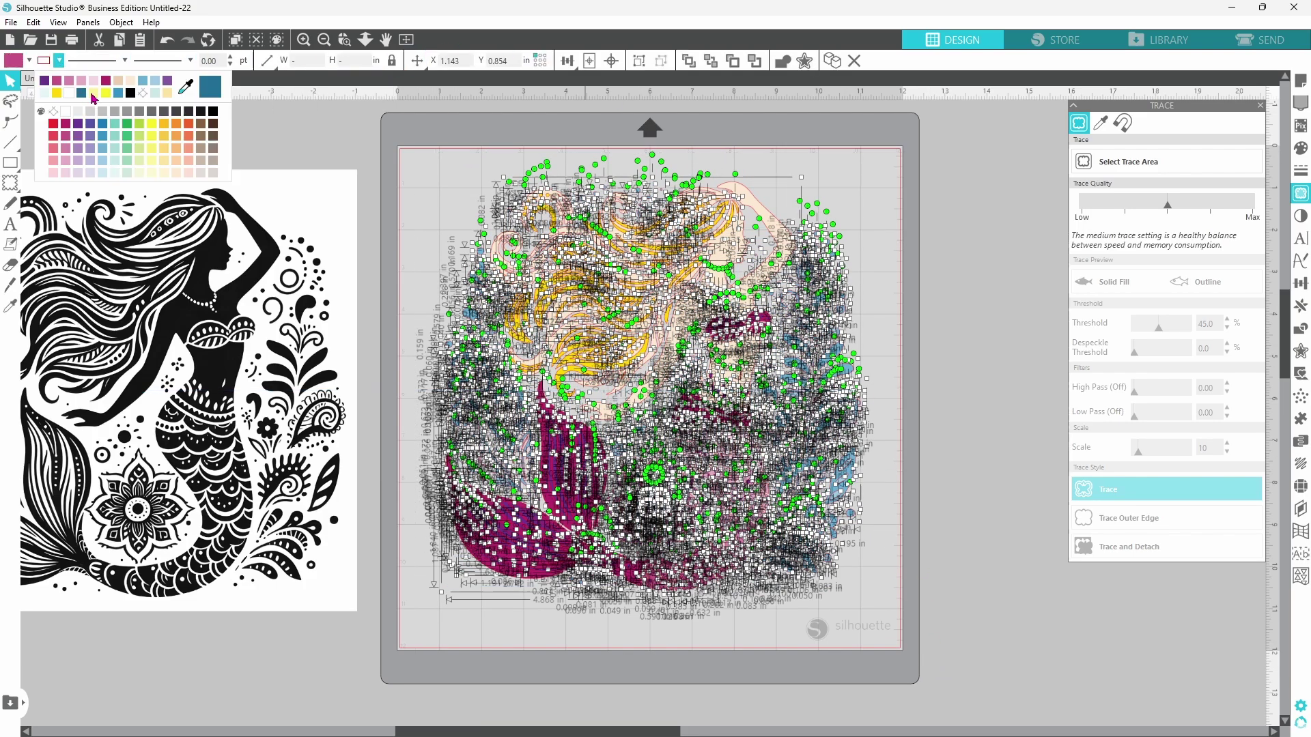
{"action": "left_click", "coordinate": [143, 94]}
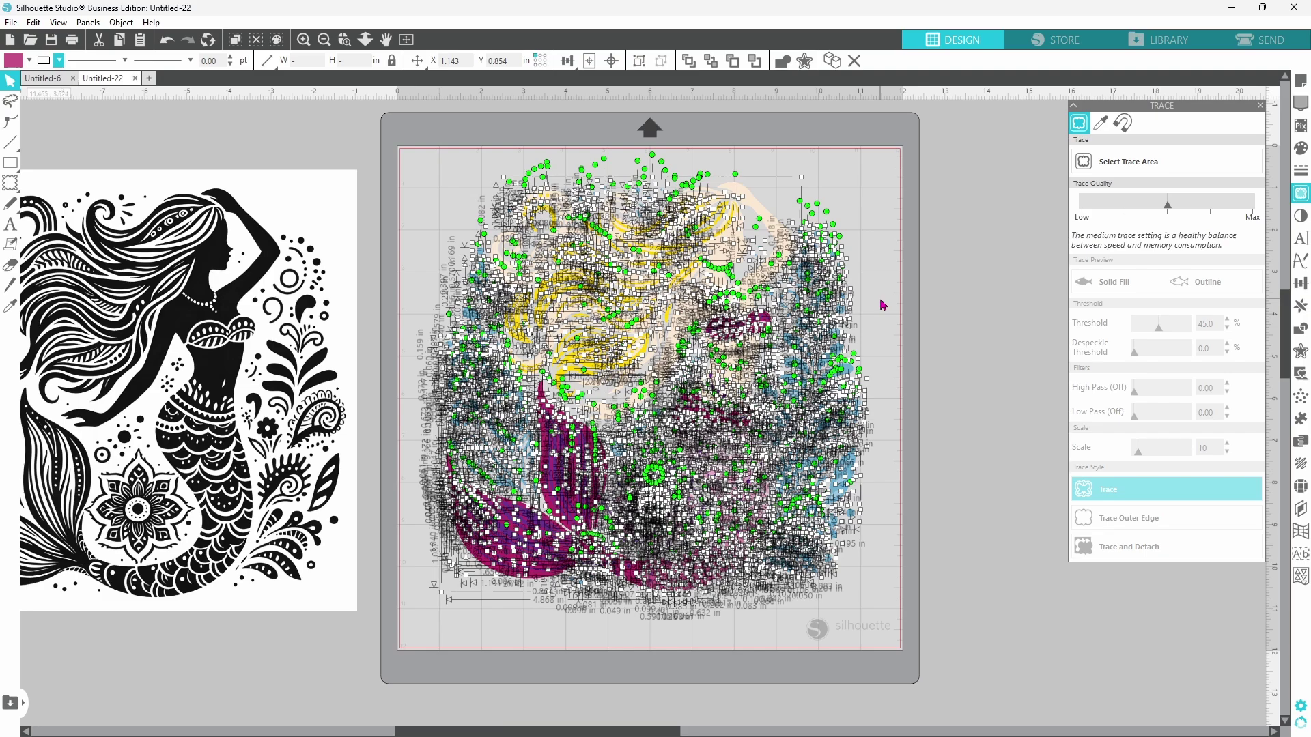
{"action": "left_click", "coordinate": [60, 61]}
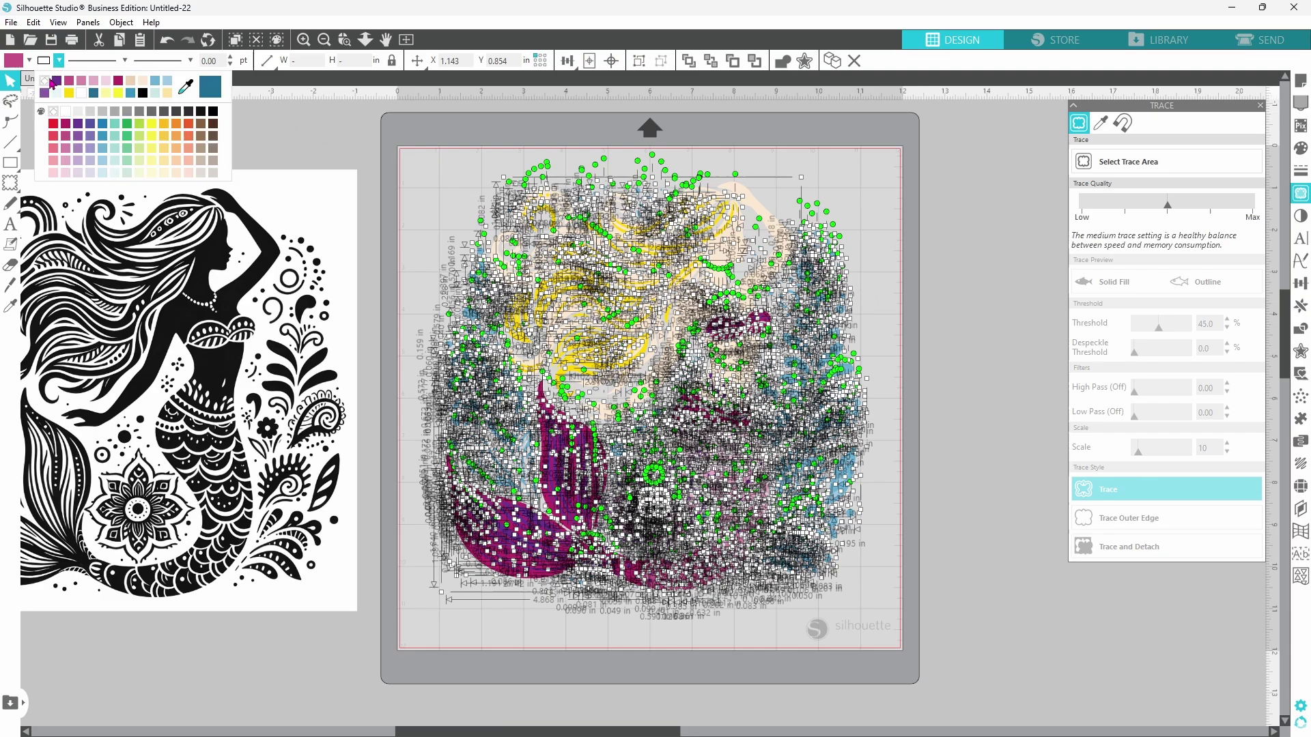
{"action": "left_click", "coordinate": [46, 85]}
{"action": "left_click", "coordinate": [879, 304]}
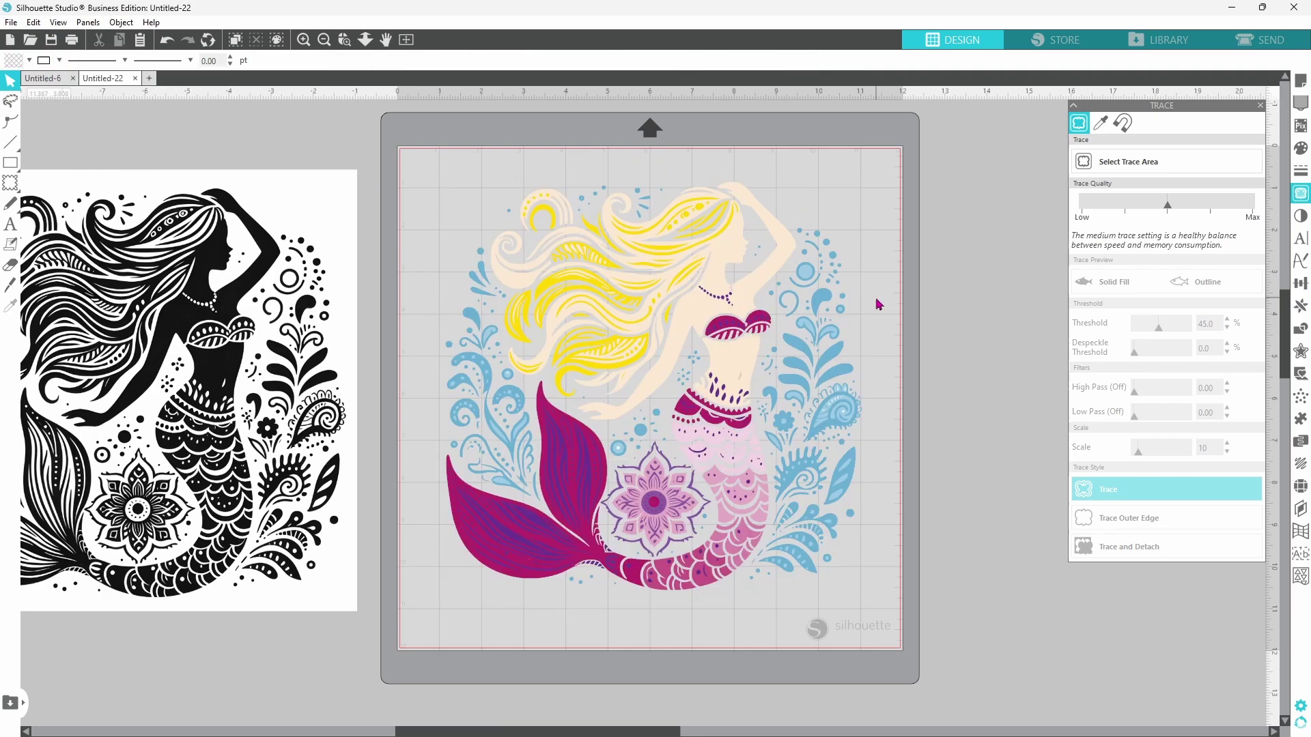
Draw a rectangle about 11.58 by 11.45 in over the whole mermaid design and fill it with black
{"action": "left_click", "coordinate": [10, 163]}
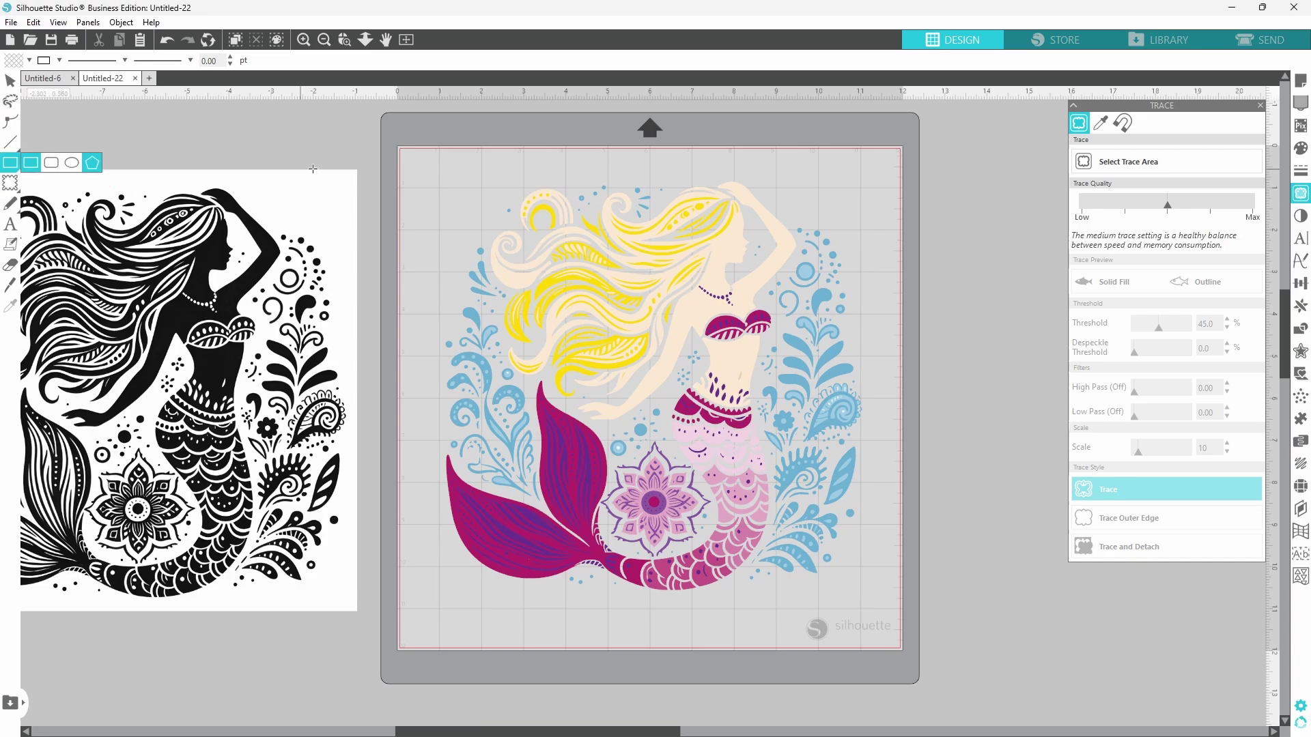
{"action": "left_click_drag", "start_coordinate": [407, 151], "coordinate": [899, 639]}
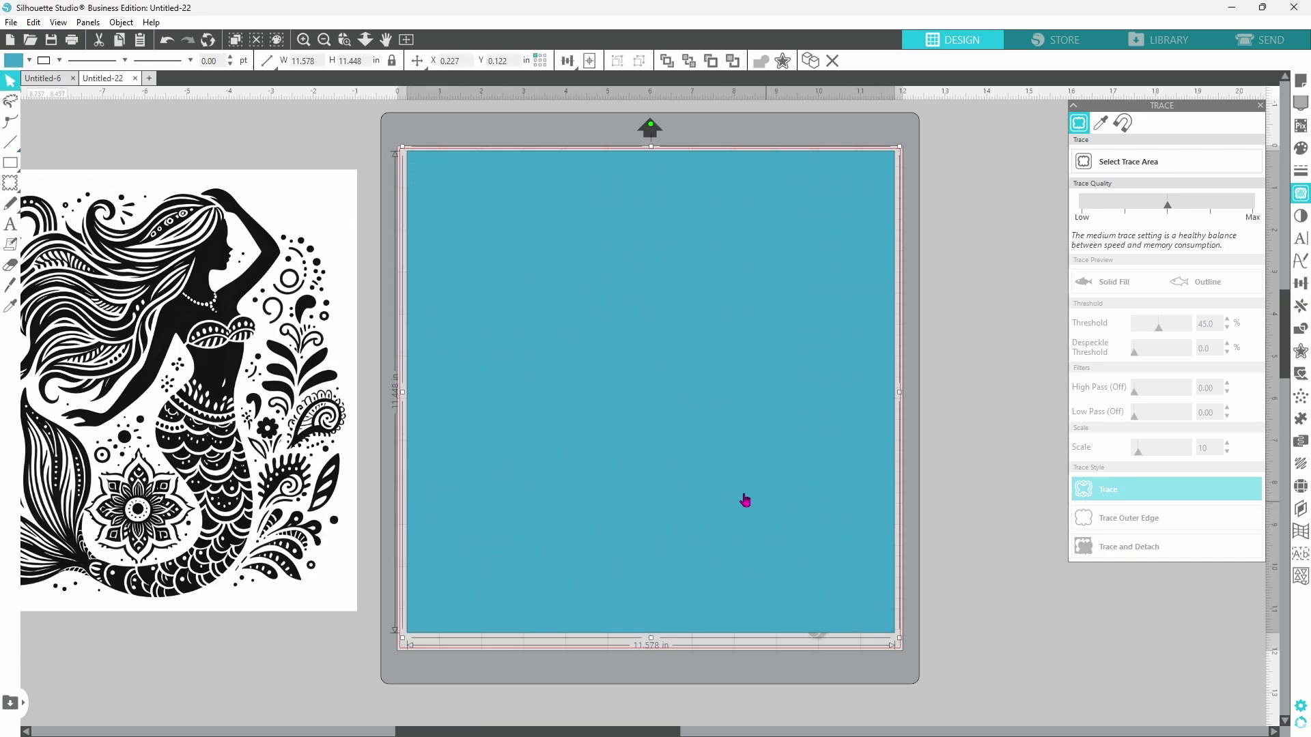
{"action": "left_click", "coordinate": [29, 62]}
{"action": "left_click", "coordinate": [183, 112]}
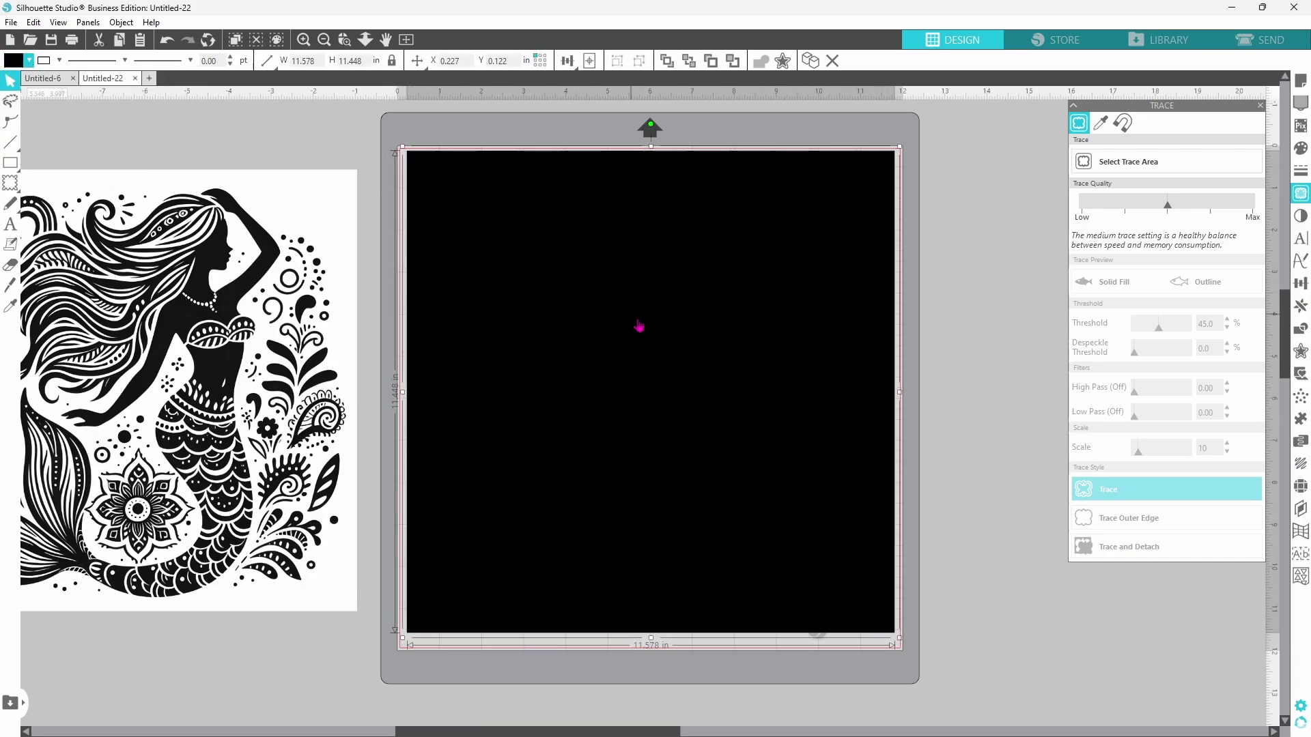
Send the black rectangle to the back, behind the colored mermaid design
{"action": "right_click", "coordinate": [640, 328]}
{"action": "left_click", "coordinate": [691, 589]}
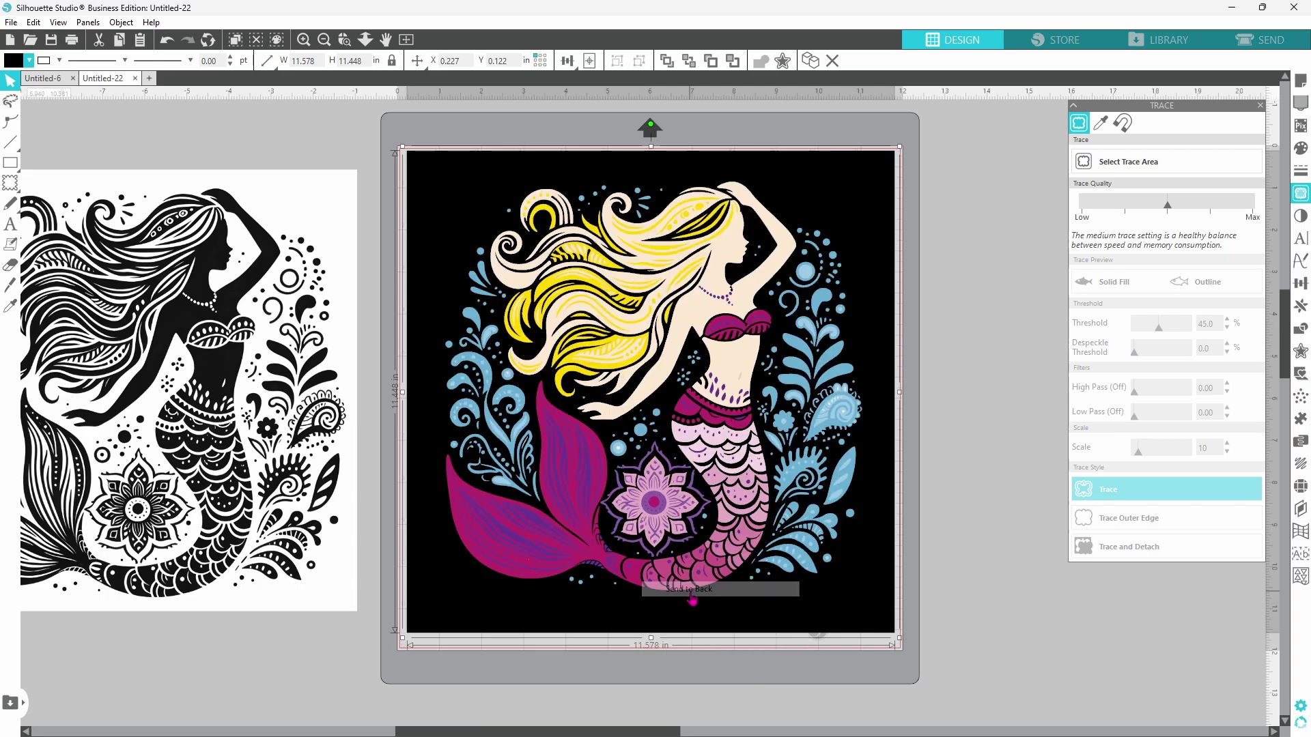
{"action": "left_click", "coordinate": [945, 544]}
{"action": "left_click", "coordinate": [324, 39]}
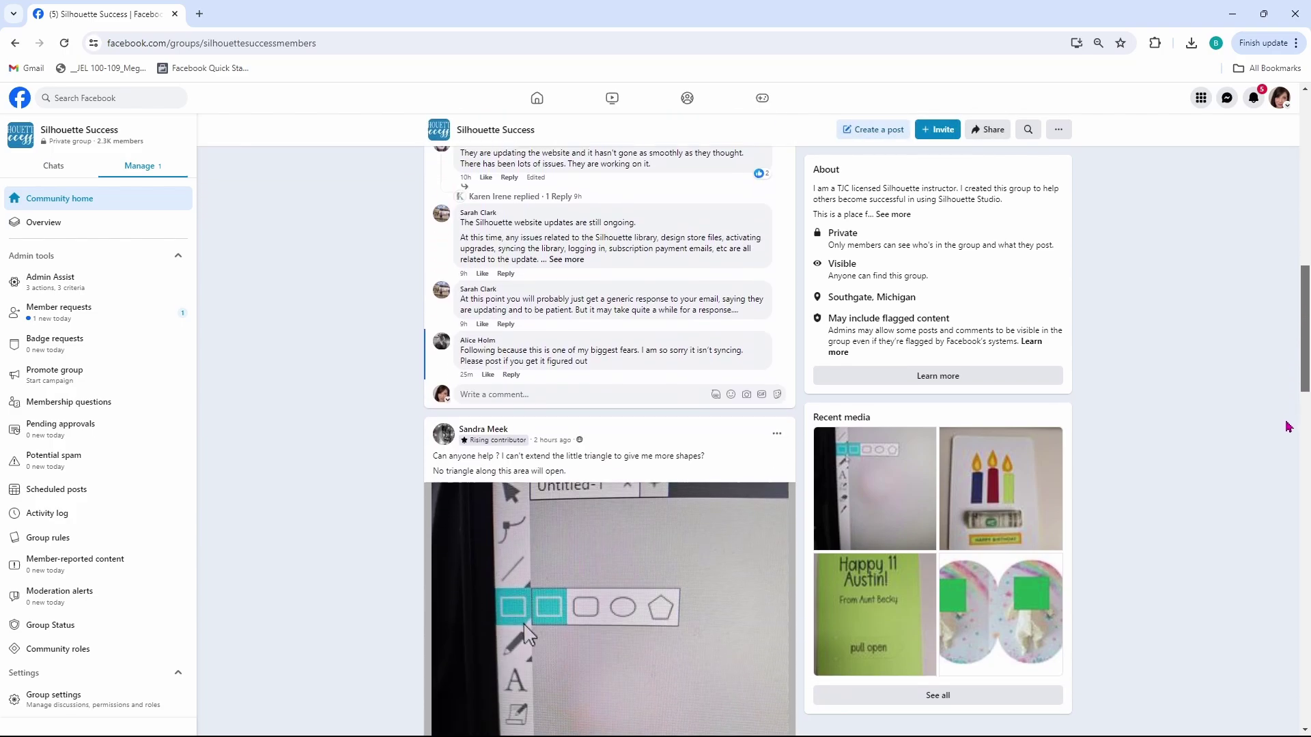
Look through the posts in the Silhouette Success Facebook group in the browser
{"action": "scroll", "coordinate": [1289, 427], "scroll_direction": "down", "scroll_amount": 9}
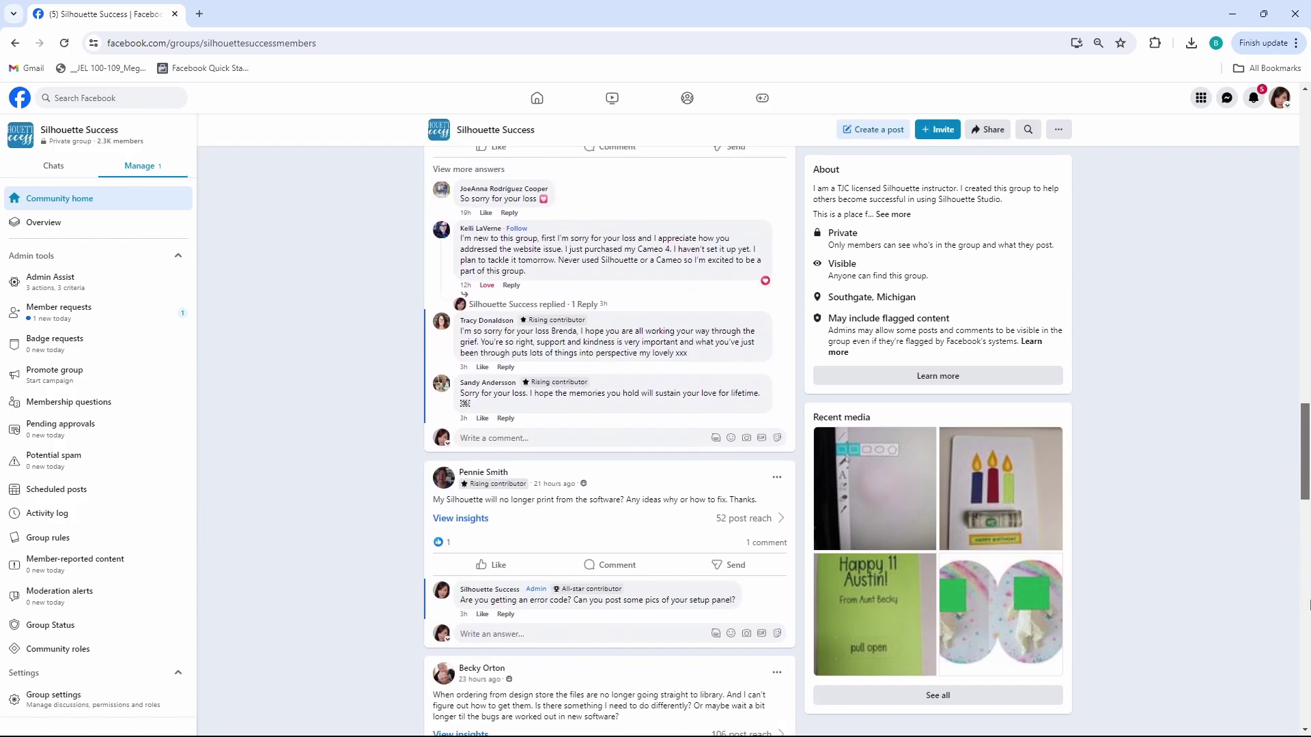
{"action": "scroll", "coordinate": [1288, 427], "scroll_direction": "down", "scroll_amount": 10}
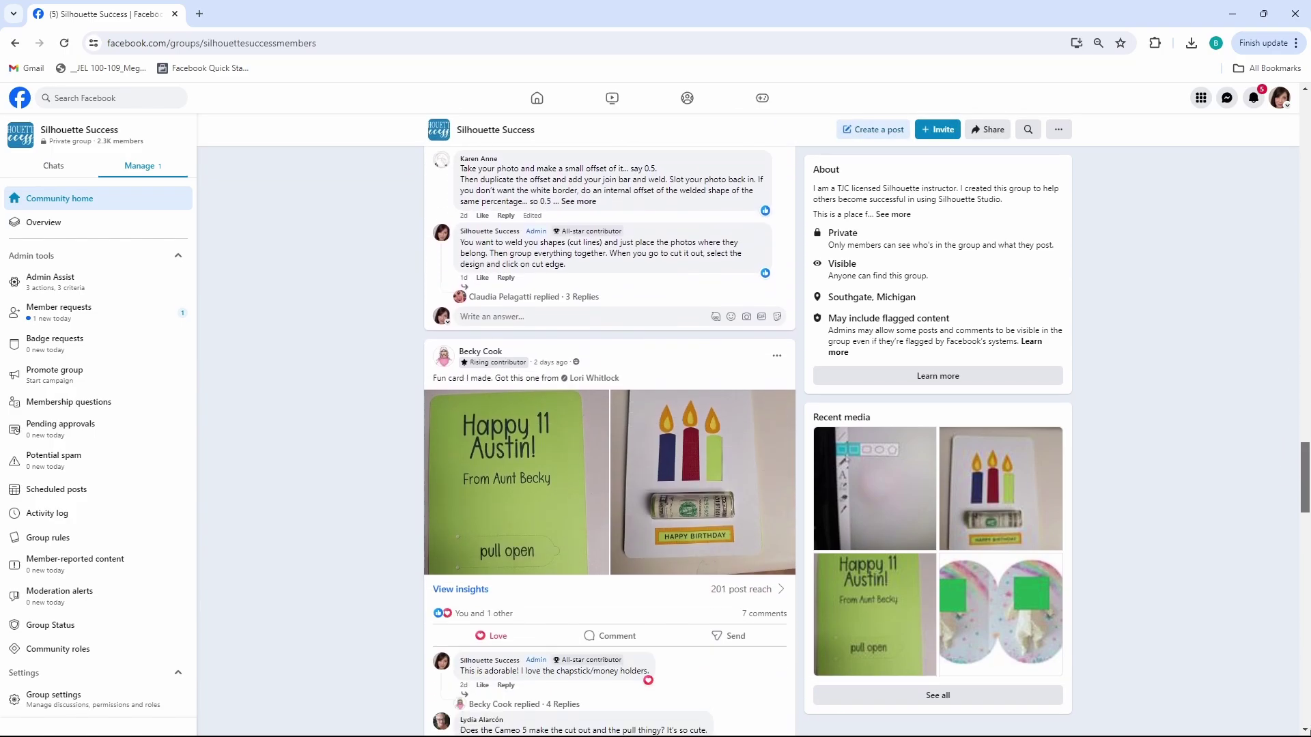